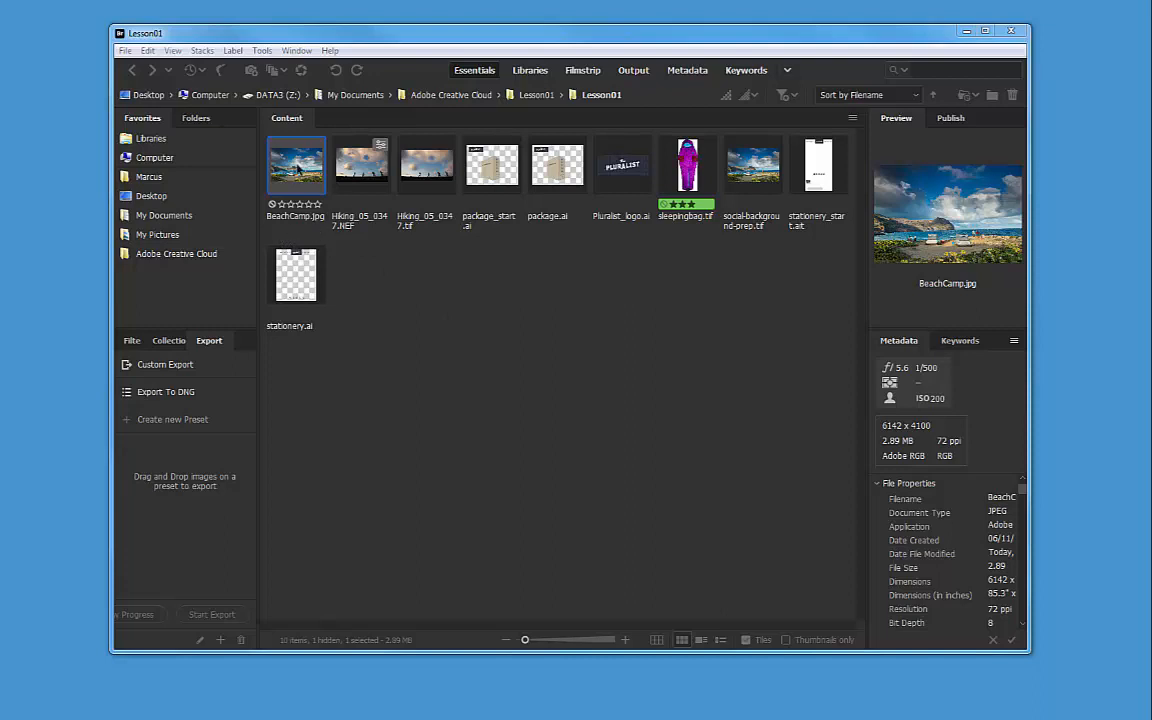
Open BeachCamp.jpg from Bridge in Photoshop and save it as the TIFF file social-background.tif with ZIP compression
double_click(296, 165)
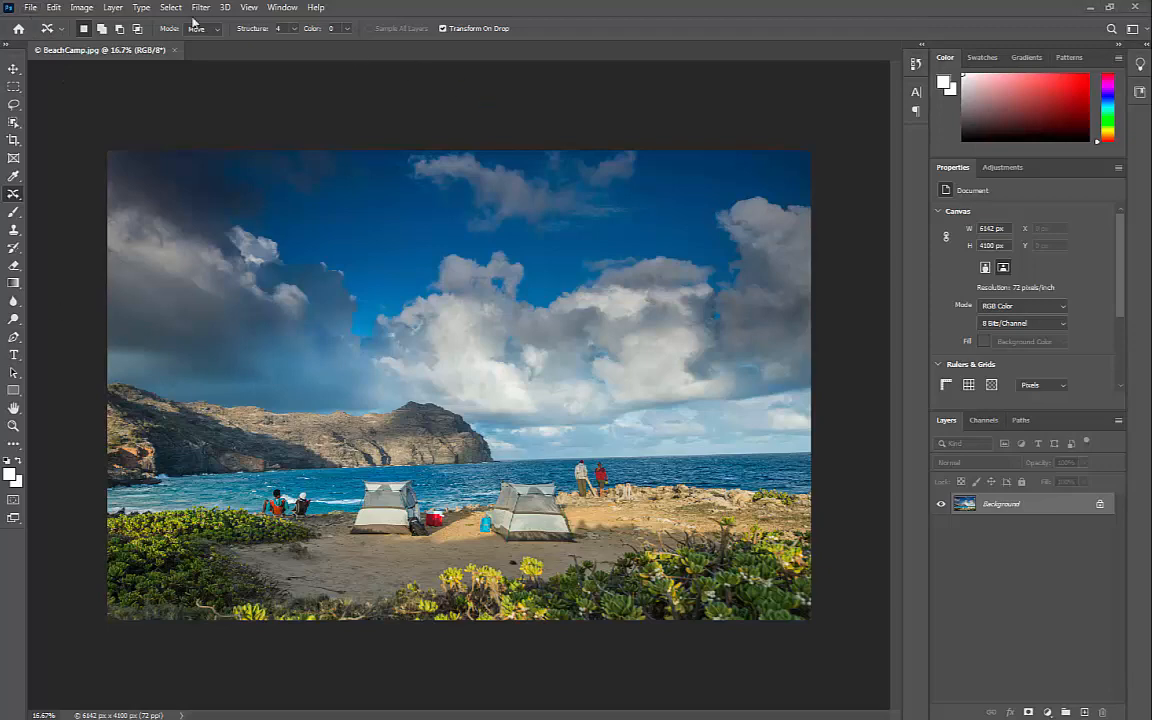
left_click(31, 8)
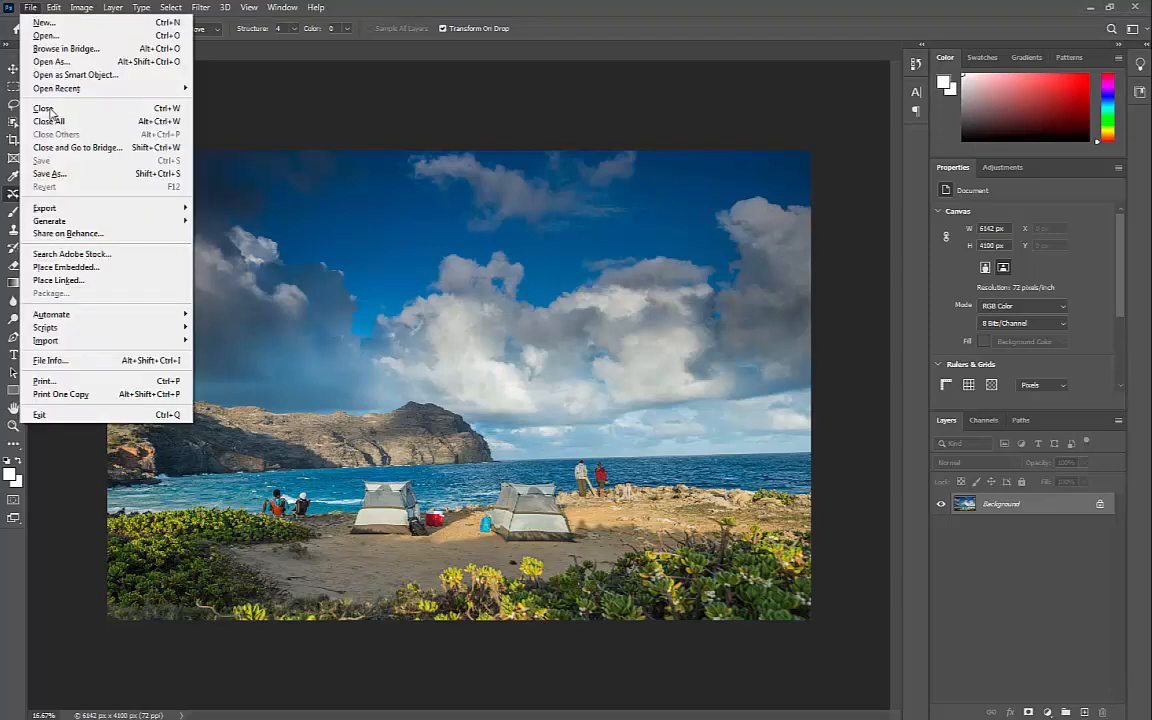
left_click(48, 173)
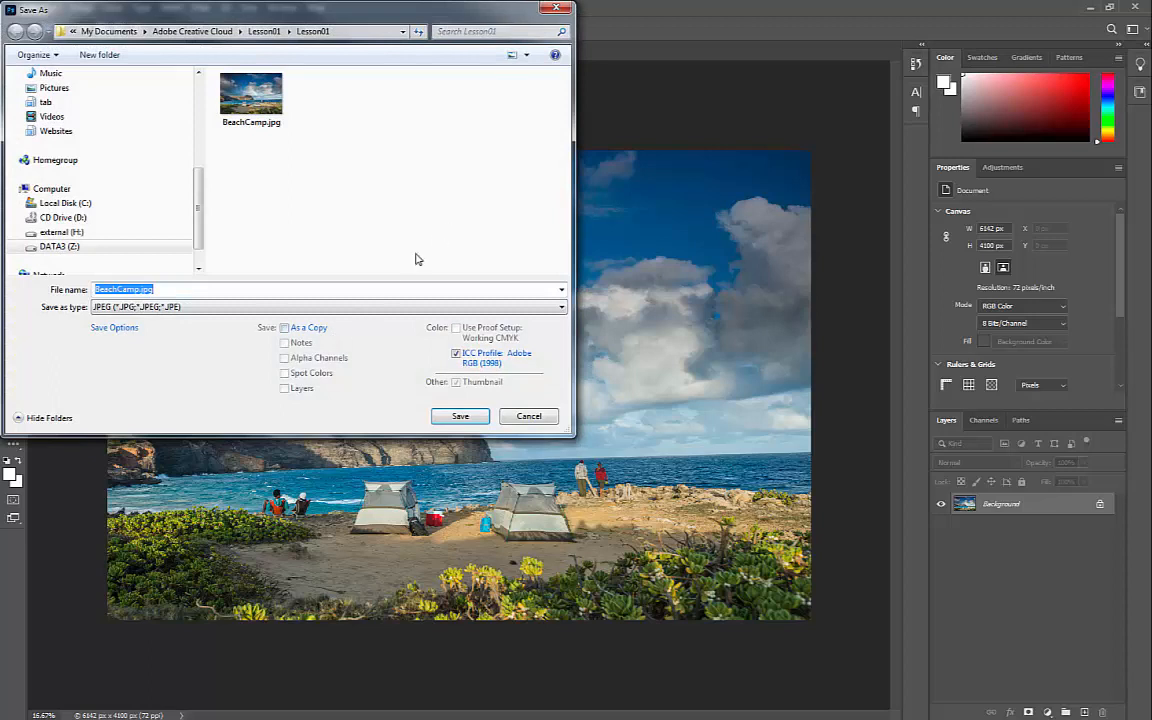
left_click(183, 307)
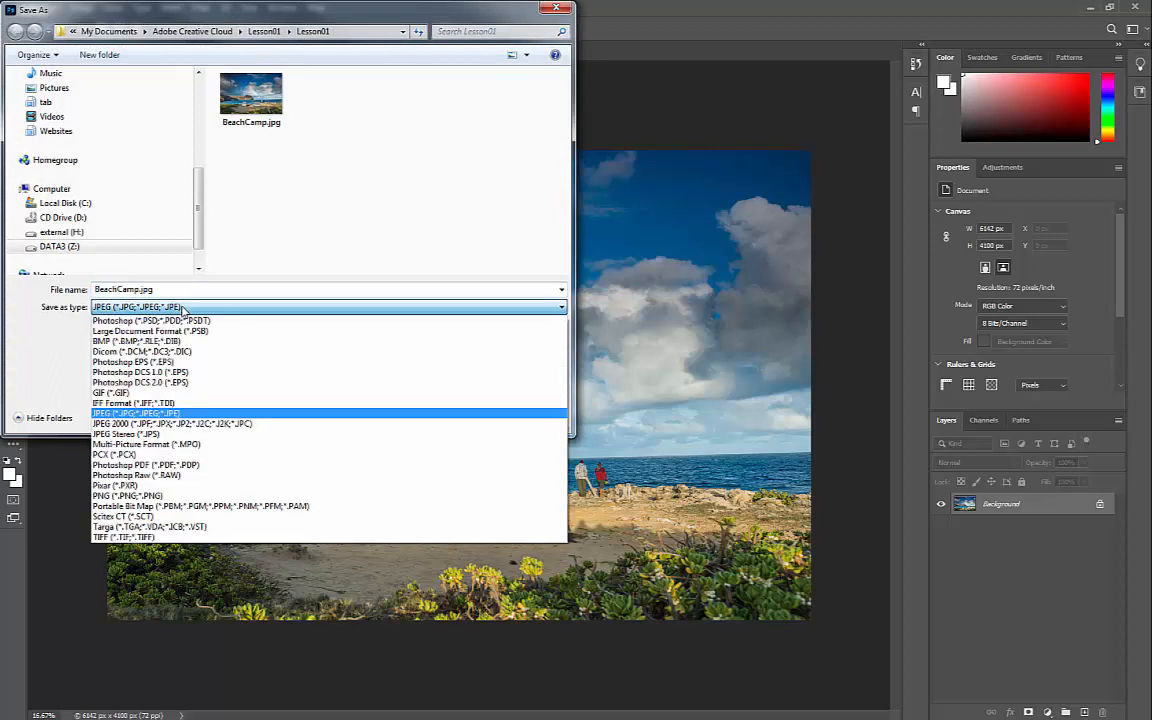
left_click(125, 537)
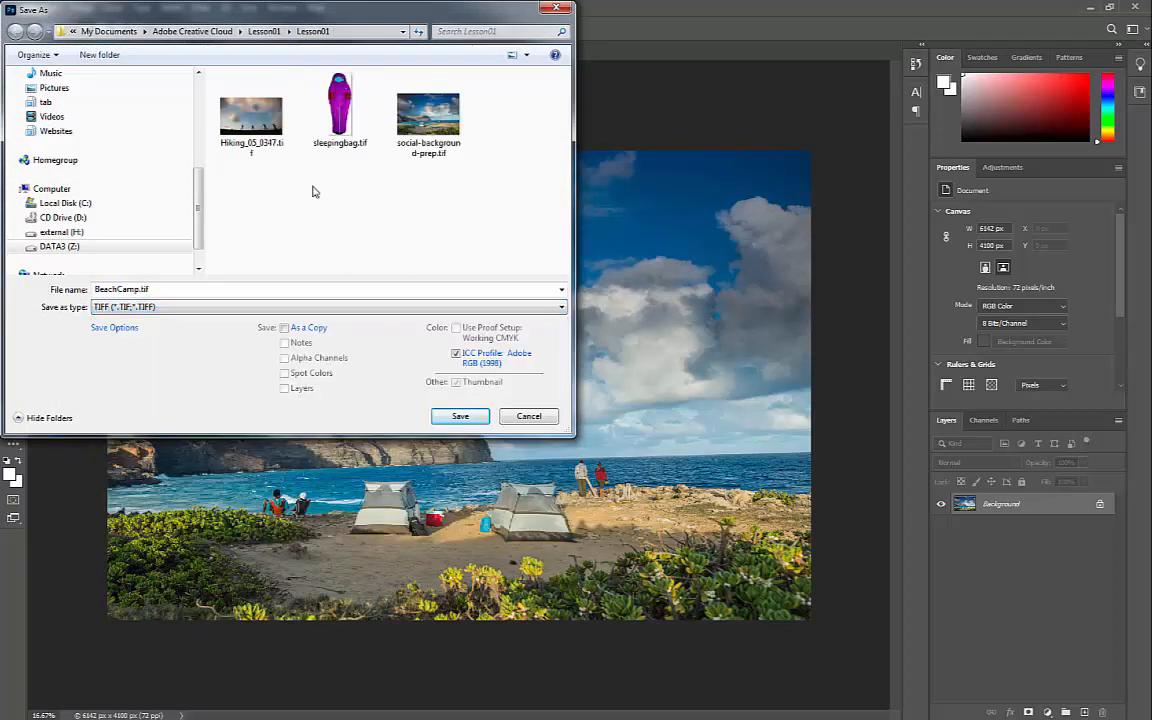
left_click(185, 288)
type("social-background.tif")
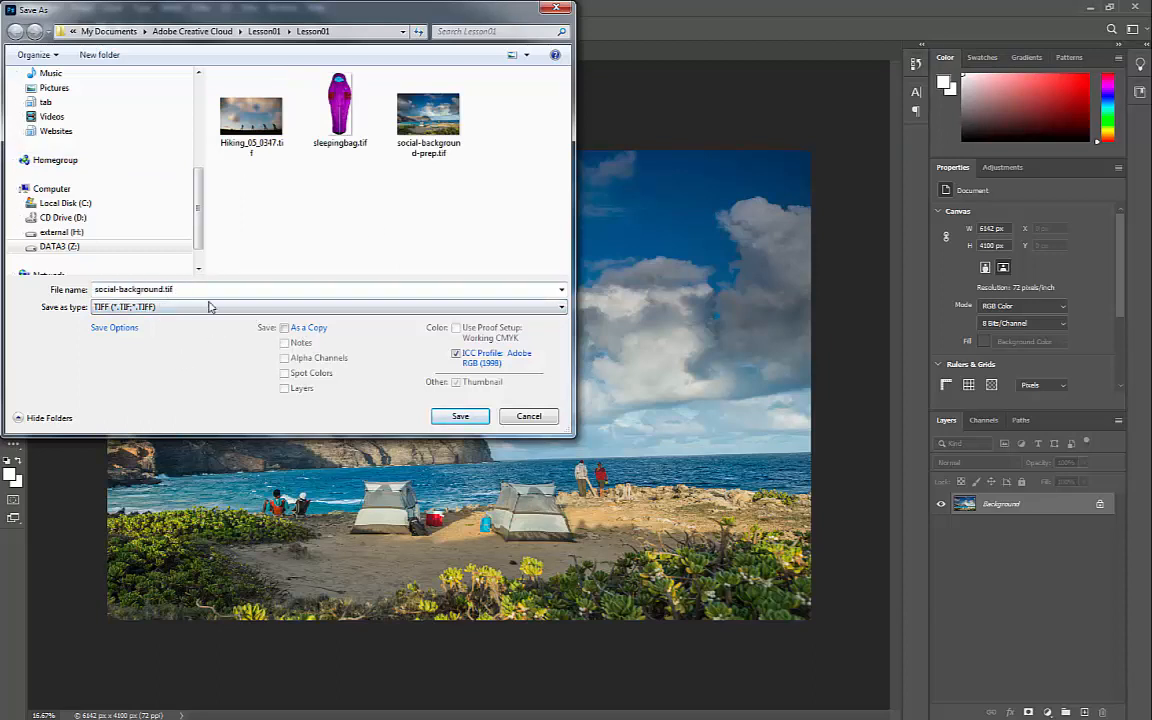
left_click(460, 416)
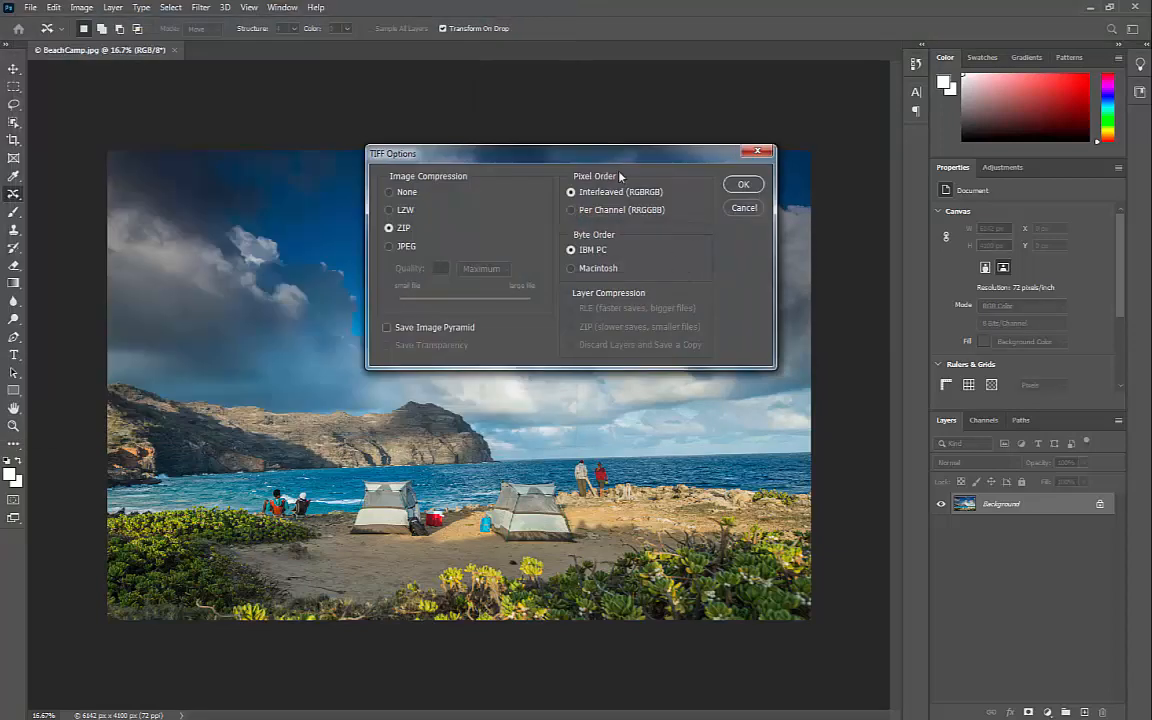
left_click_drag(610, 160, 411, 183)
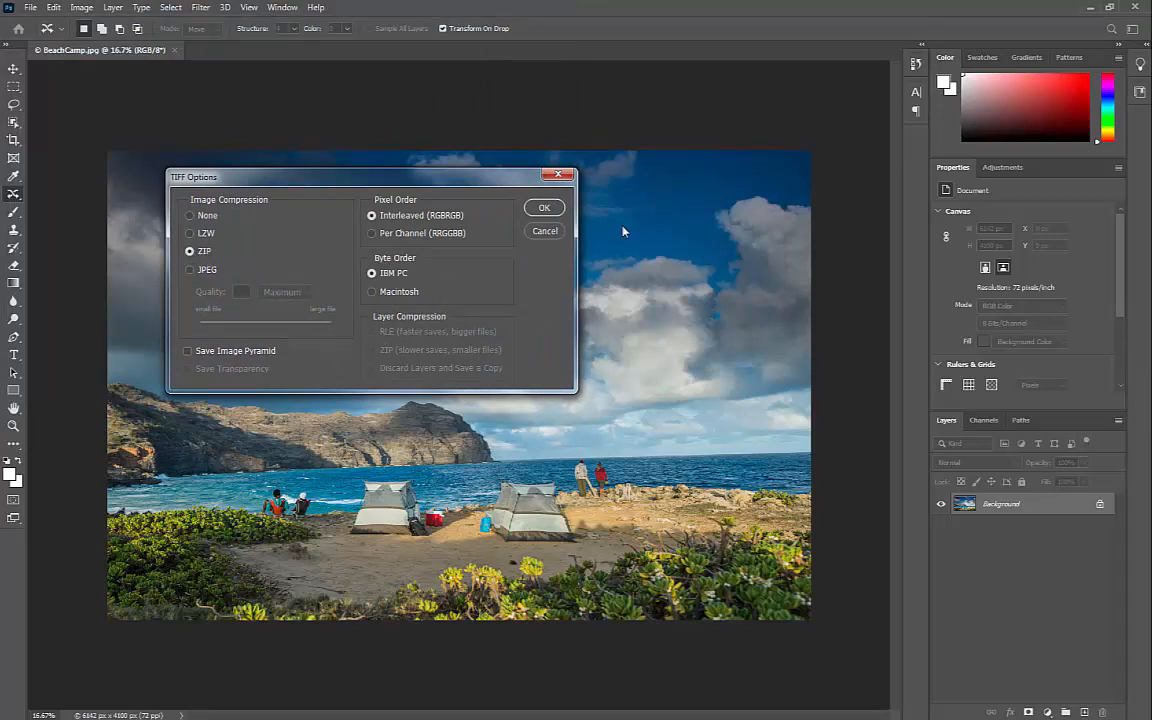
left_click(538, 209)
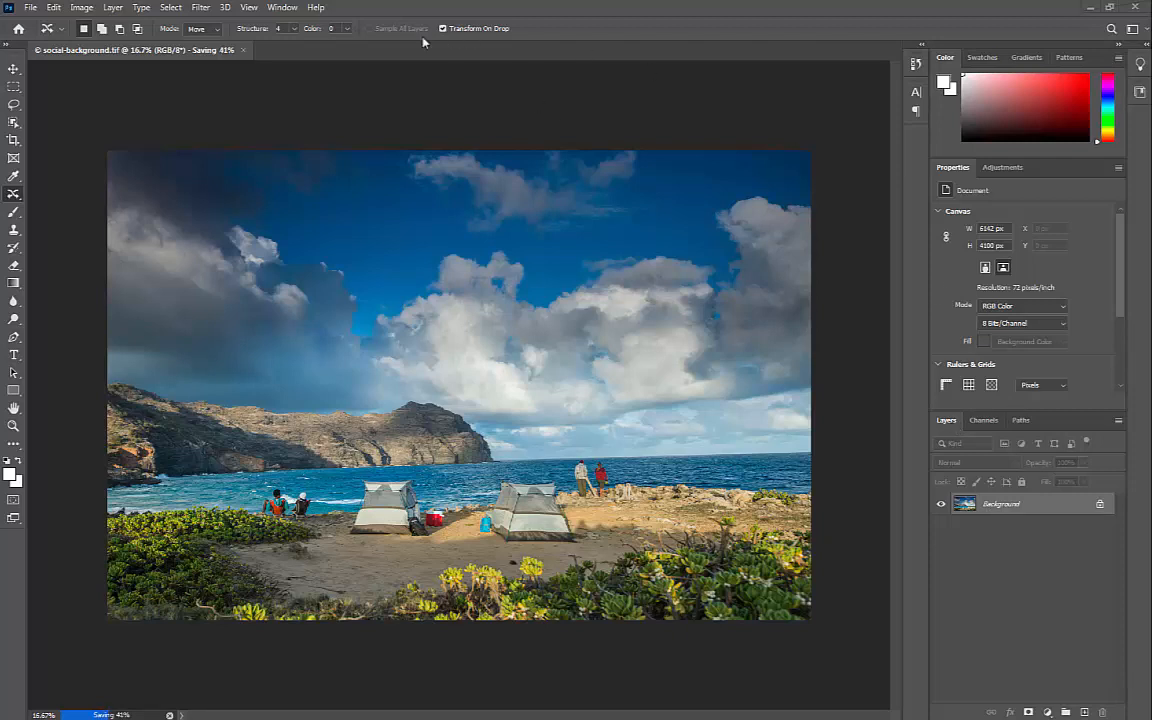
Convert the locked Background layer into a regular layer named Beach
left_click(282, 8)
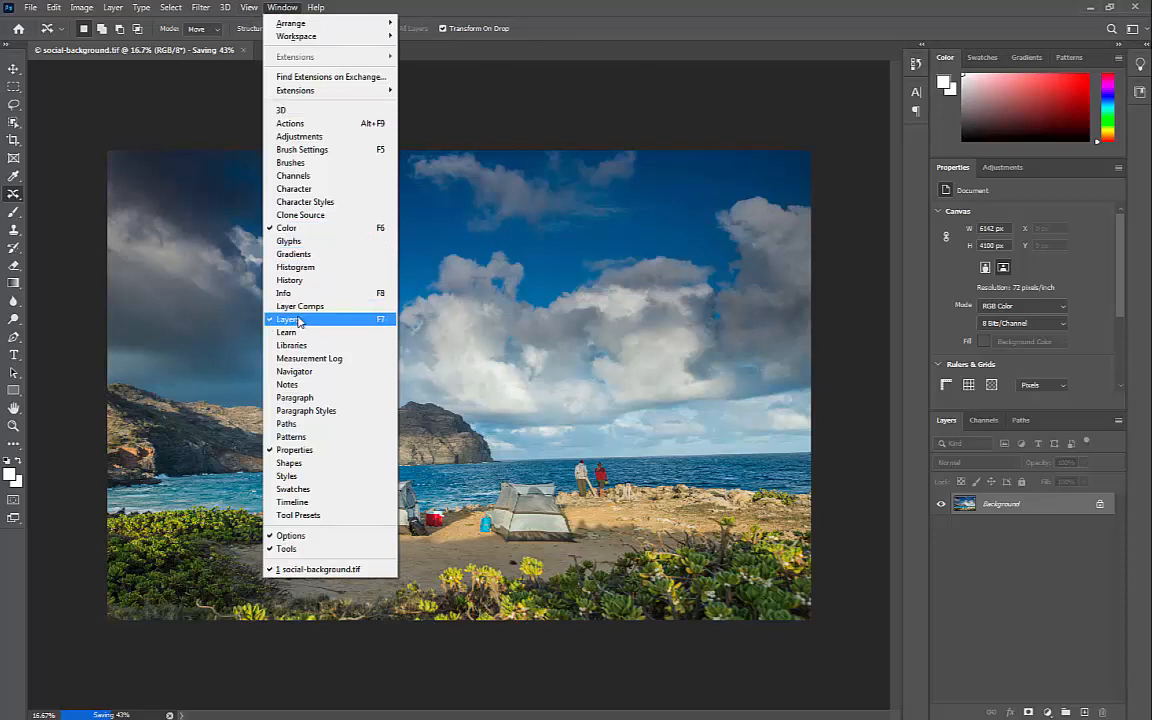
left_click(568, 13)
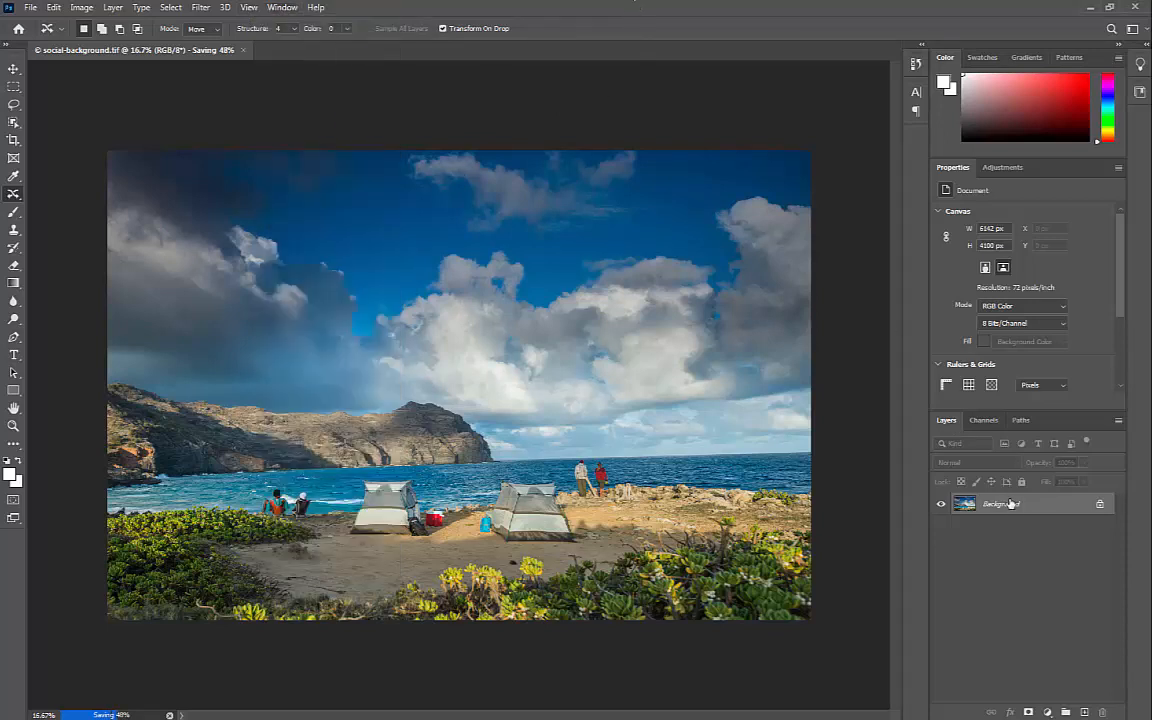
double_click(1003, 508)
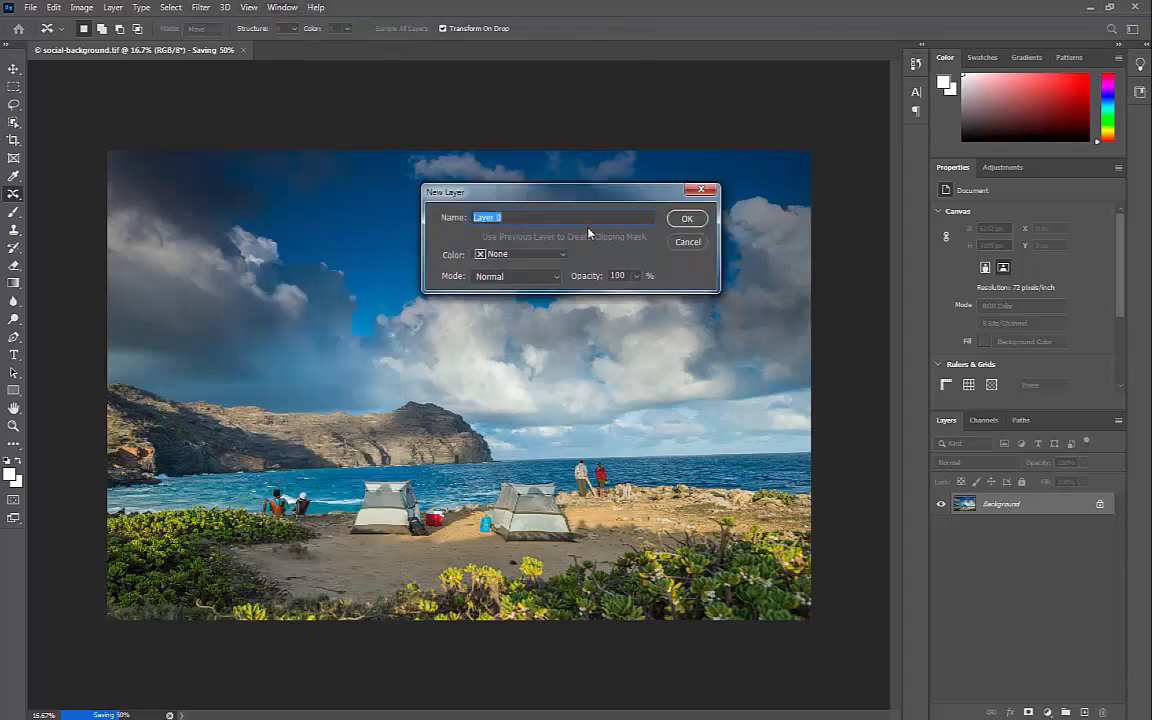
type("Beach")
left_click(687, 218)
key("g")
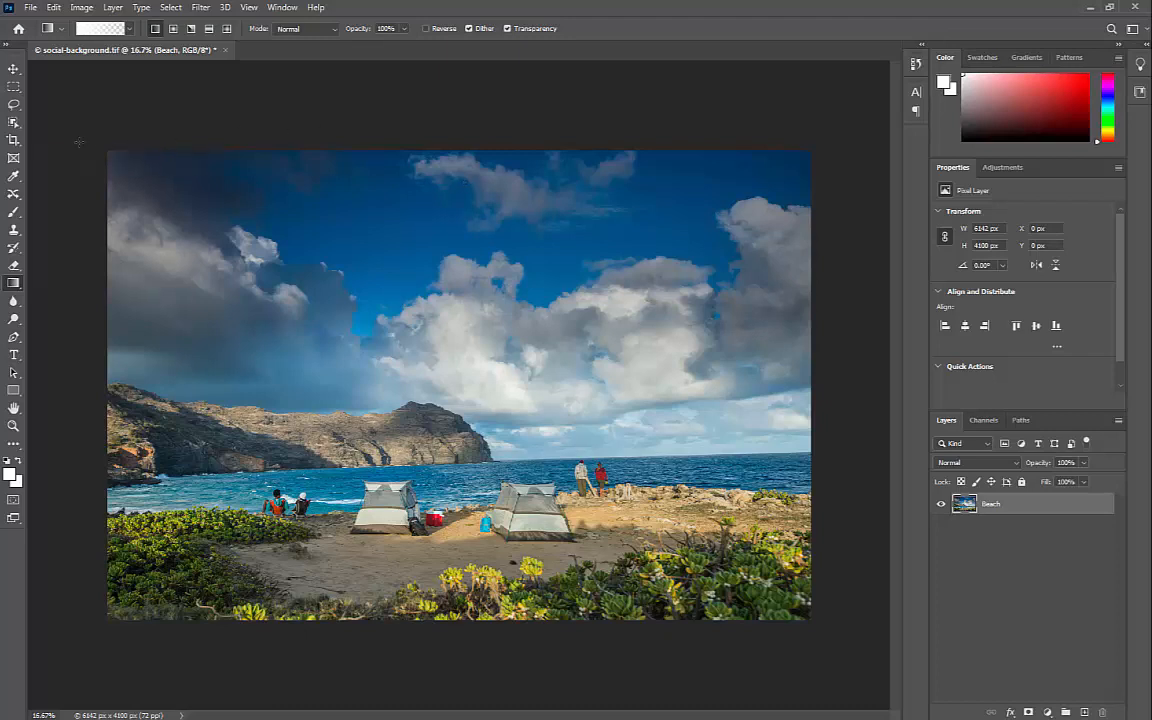
Crop the upper part and left side of the beach photo to about 5542 x 3177 px
left_click(13, 140)
left_click_drag(810, 619, 810, 619)
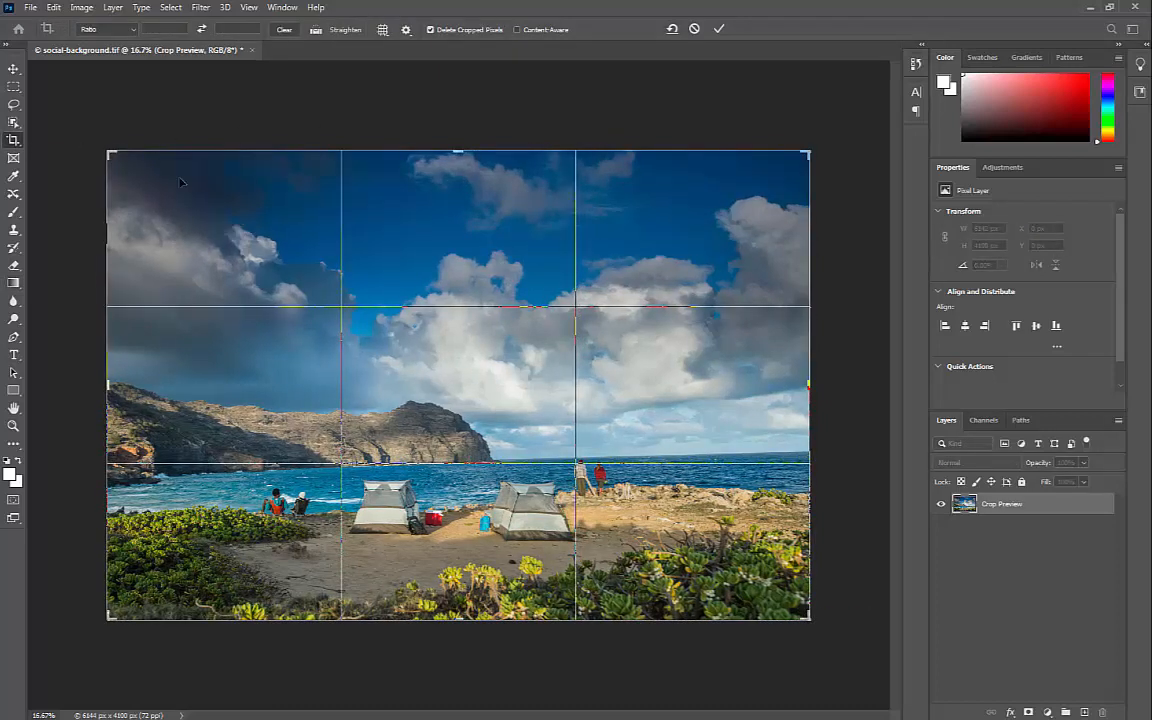
left_click_drag(110, 150, 146, 207)
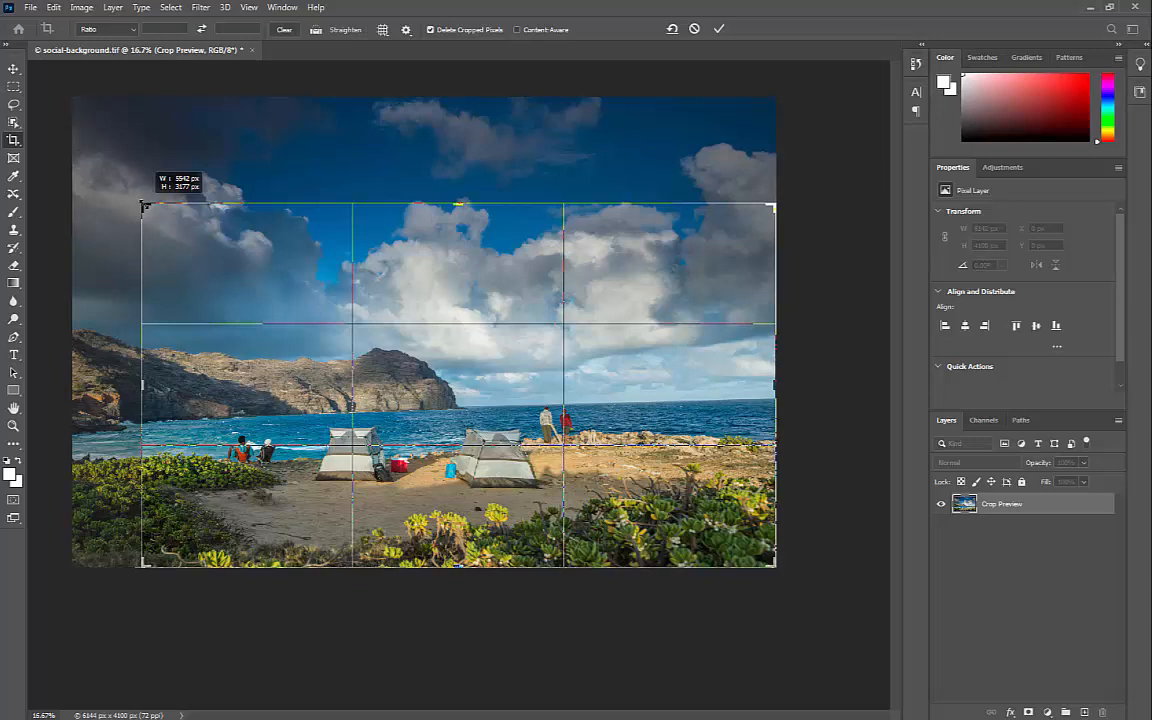
left_click_drag(143, 205, 143, 205)
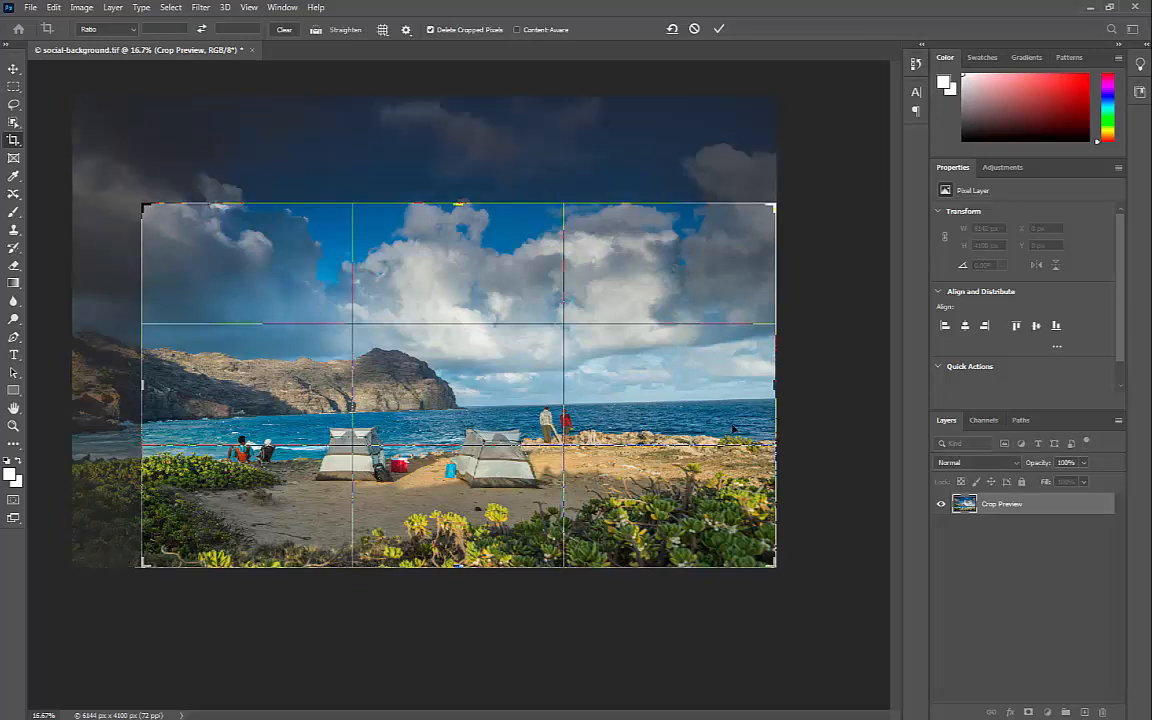
key("Return")
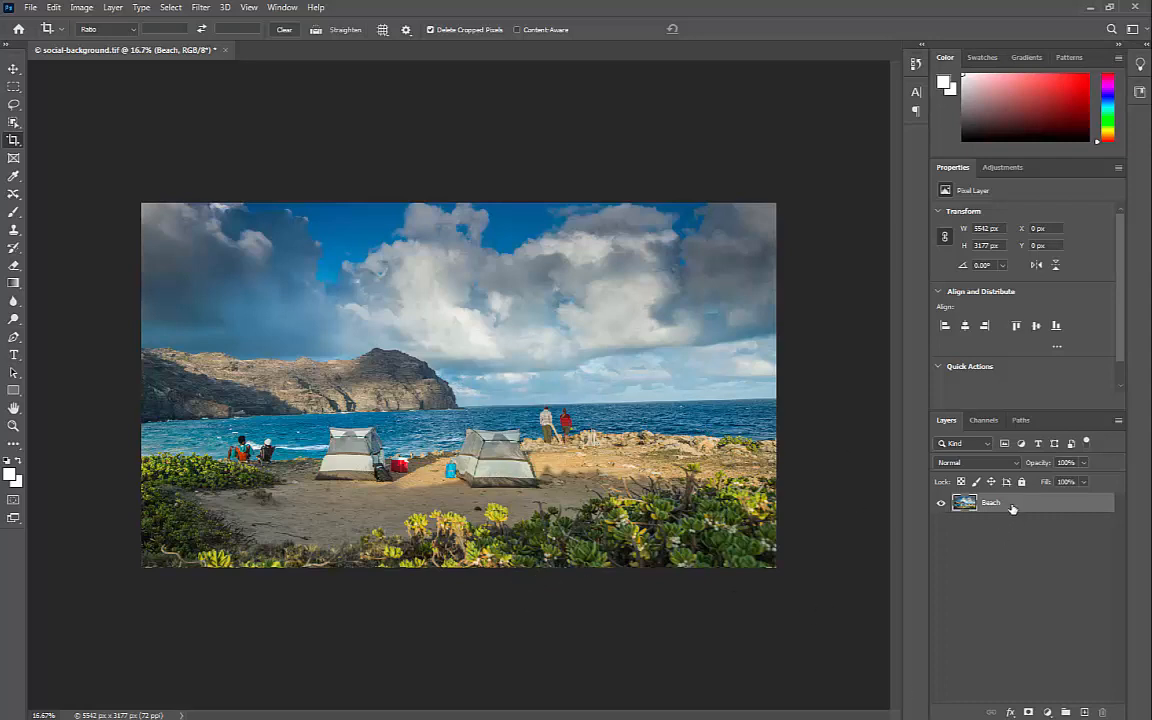
Add a Solid Color fill layer with the hex value 85b2c7 and place it below the Beach layer
left_click(1045, 711)
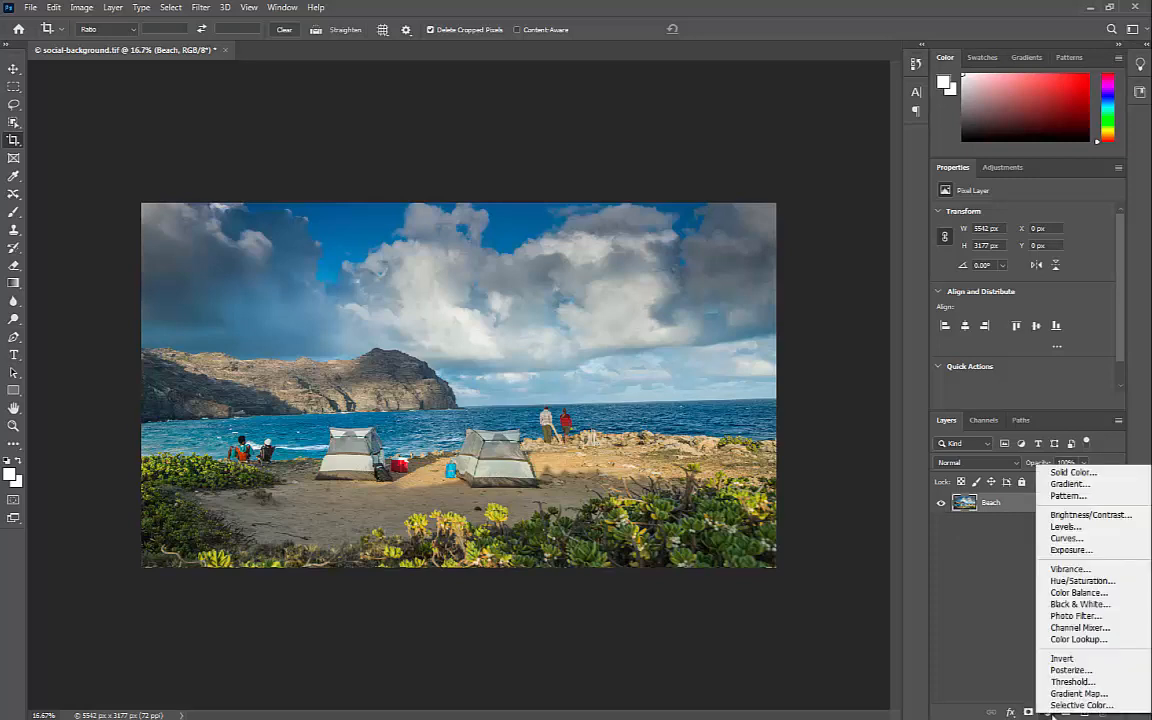
left_click(1073, 472)
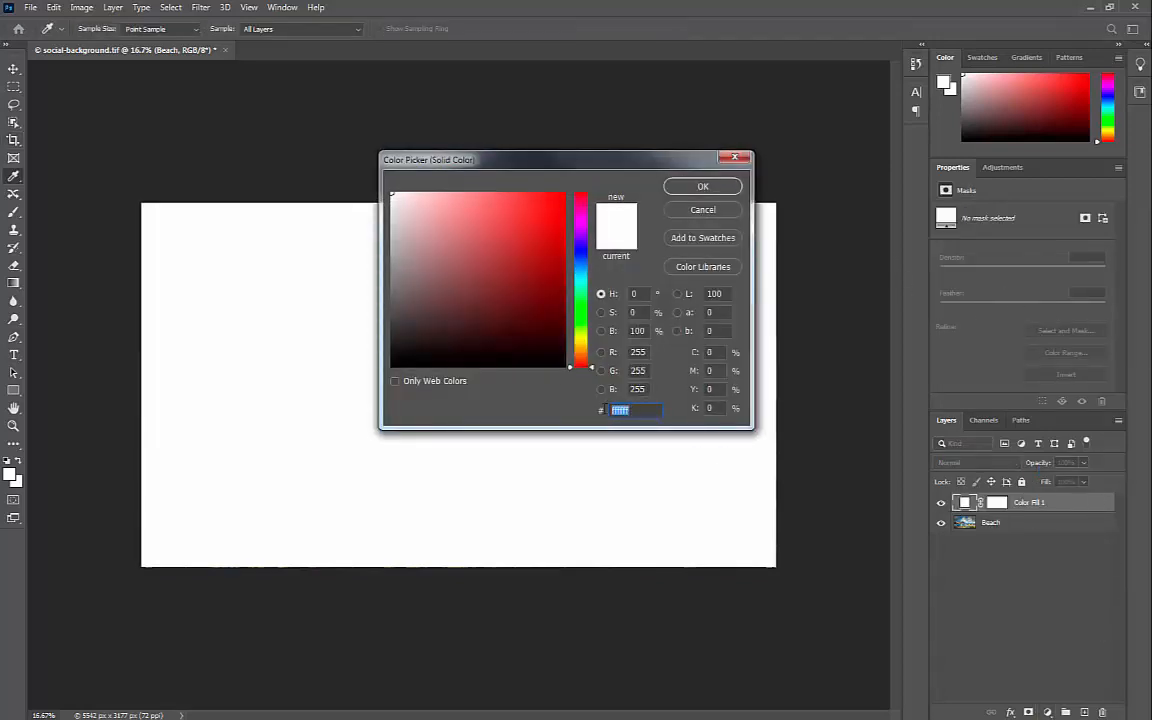
type("85b2c7")
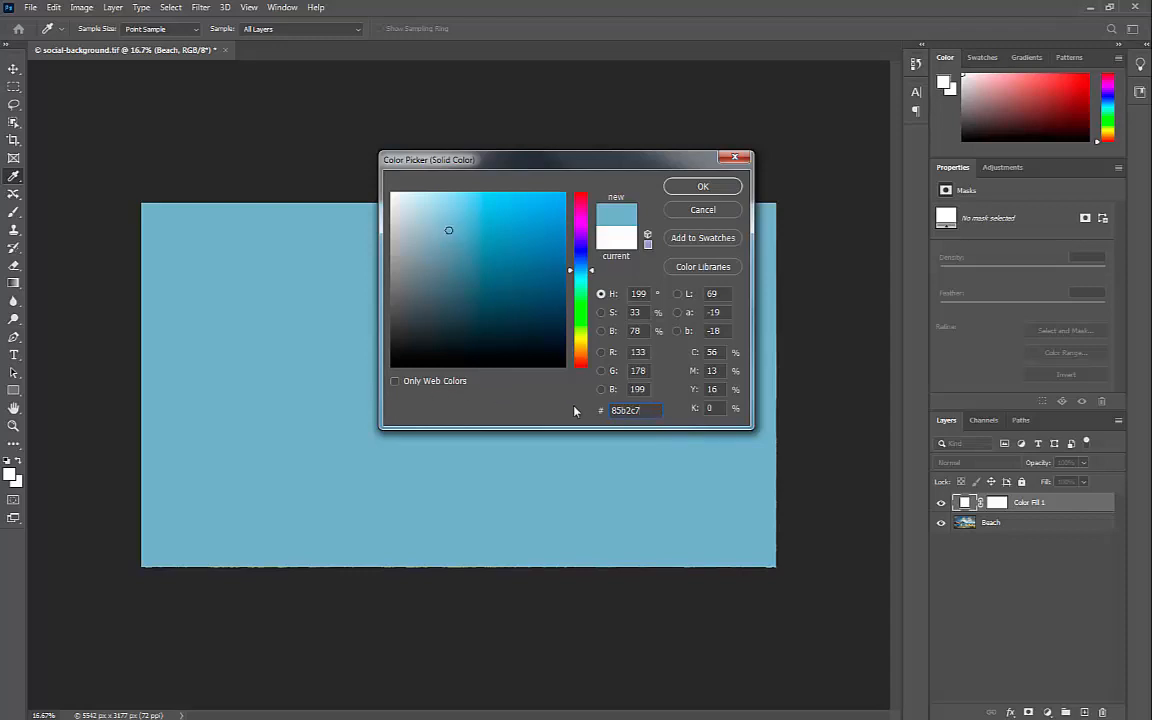
left_click(704, 188)
key("c")
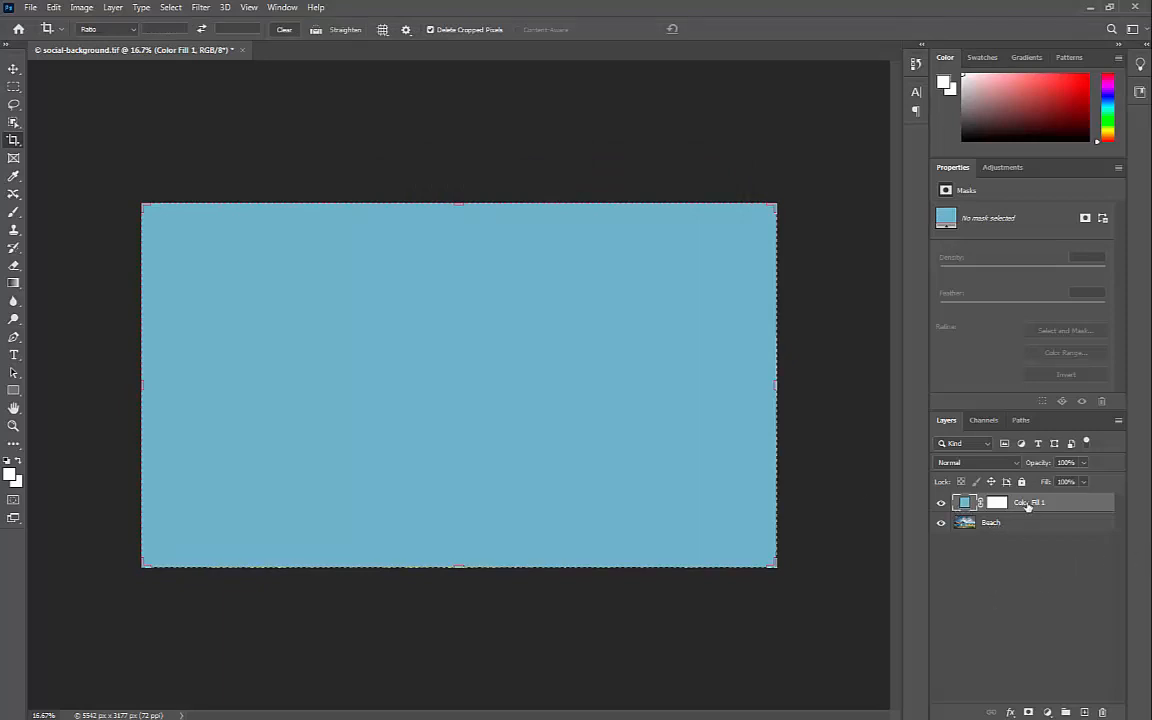
left_click_drag(1027, 506, 1035, 527)
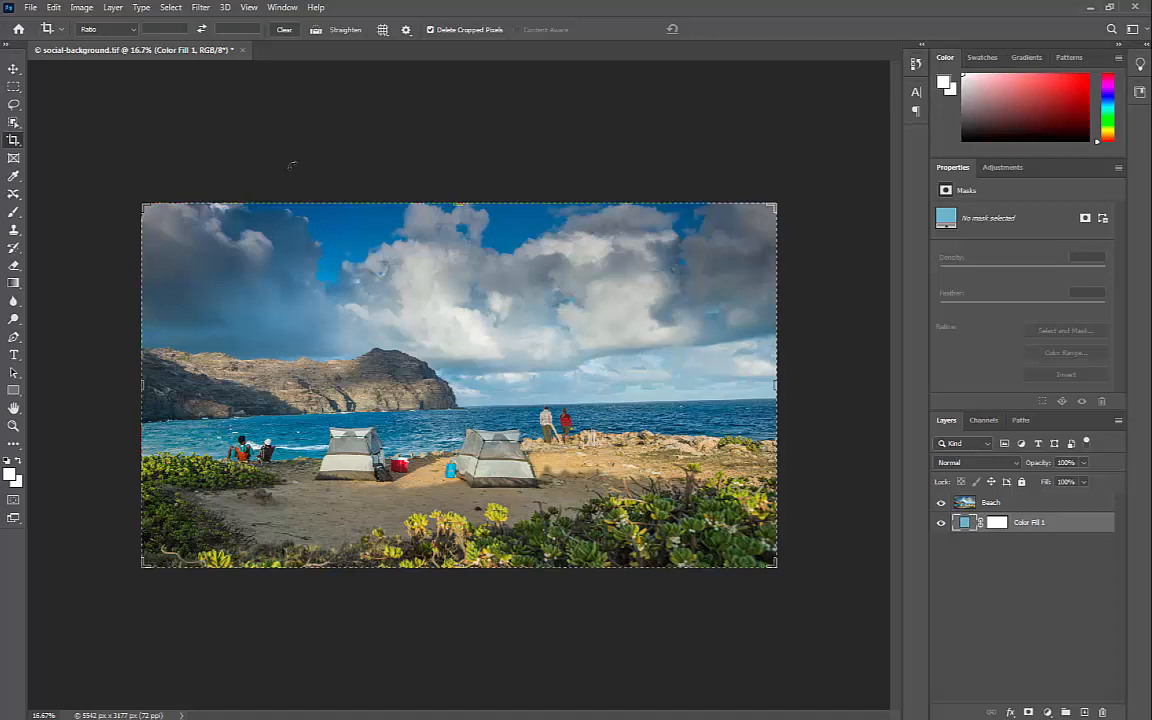
key("Return")
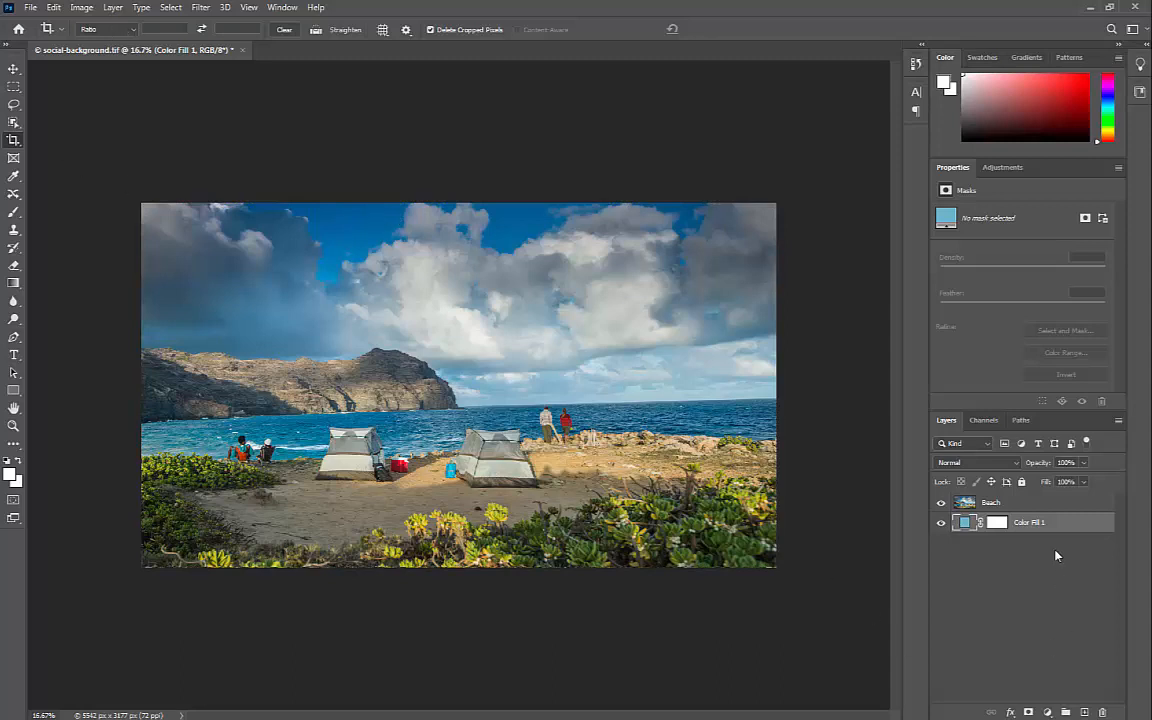
Add a layer mask to the Beach layer and fade the photo's right edge with a linear white-to-black gradient
left_click(994, 504)
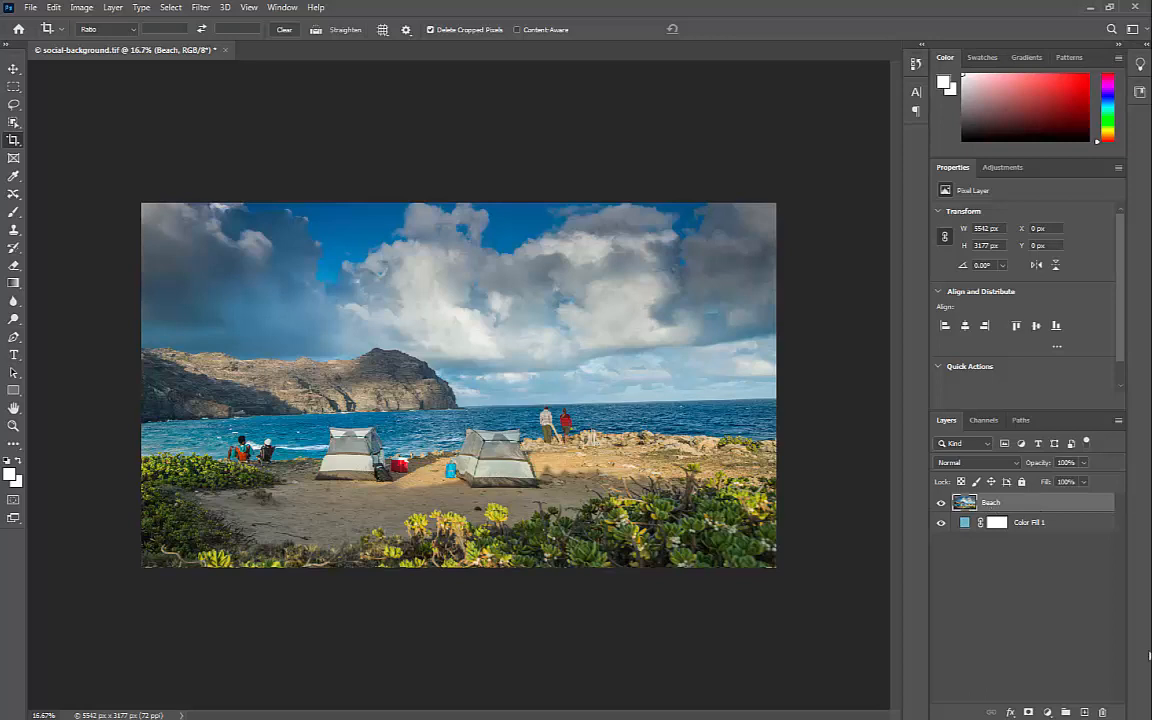
left_click(1028, 712)
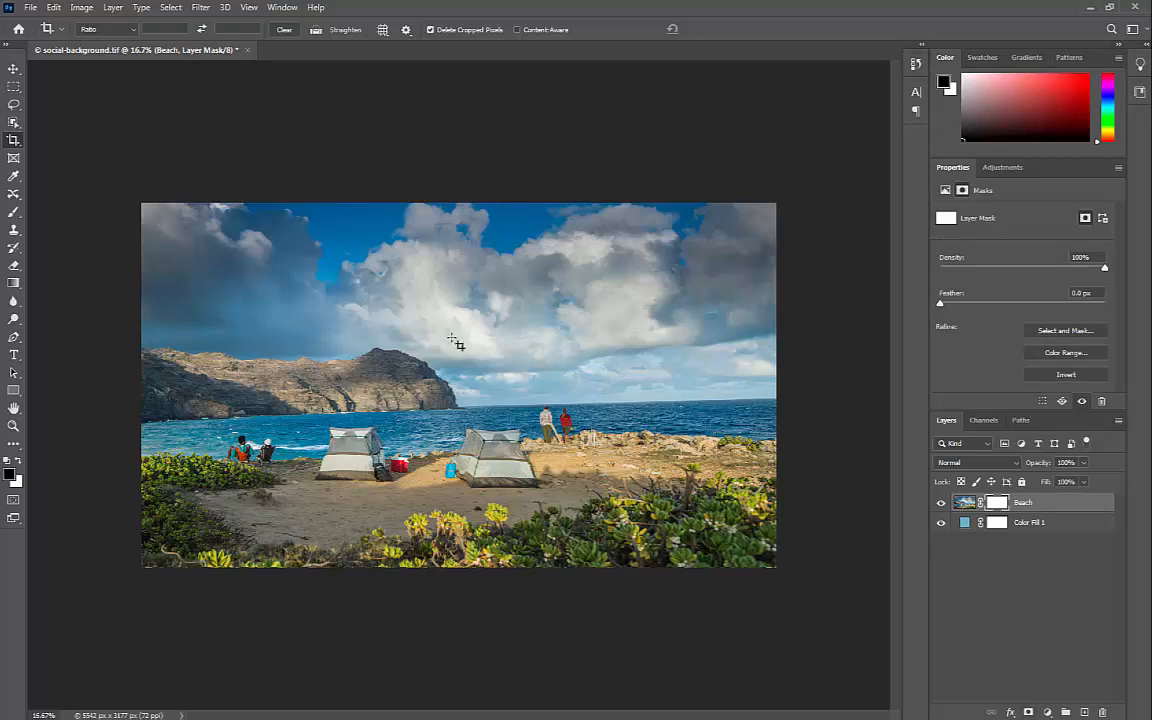
left_click(13, 284)
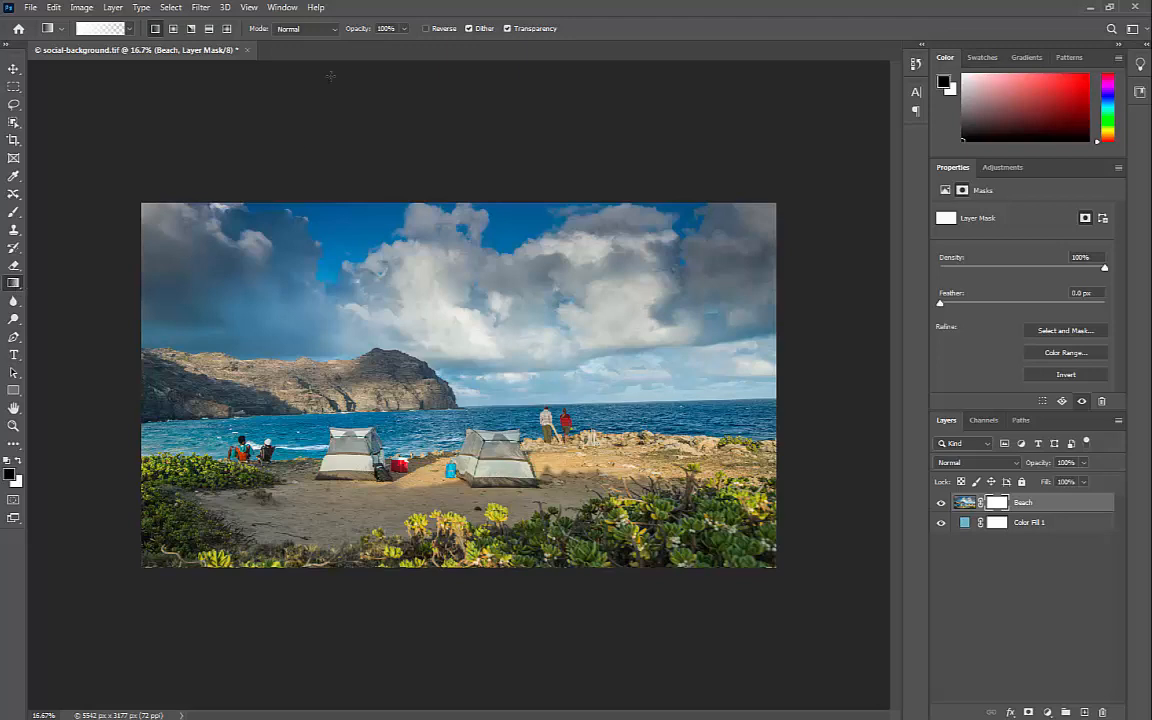
left_click(125, 28)
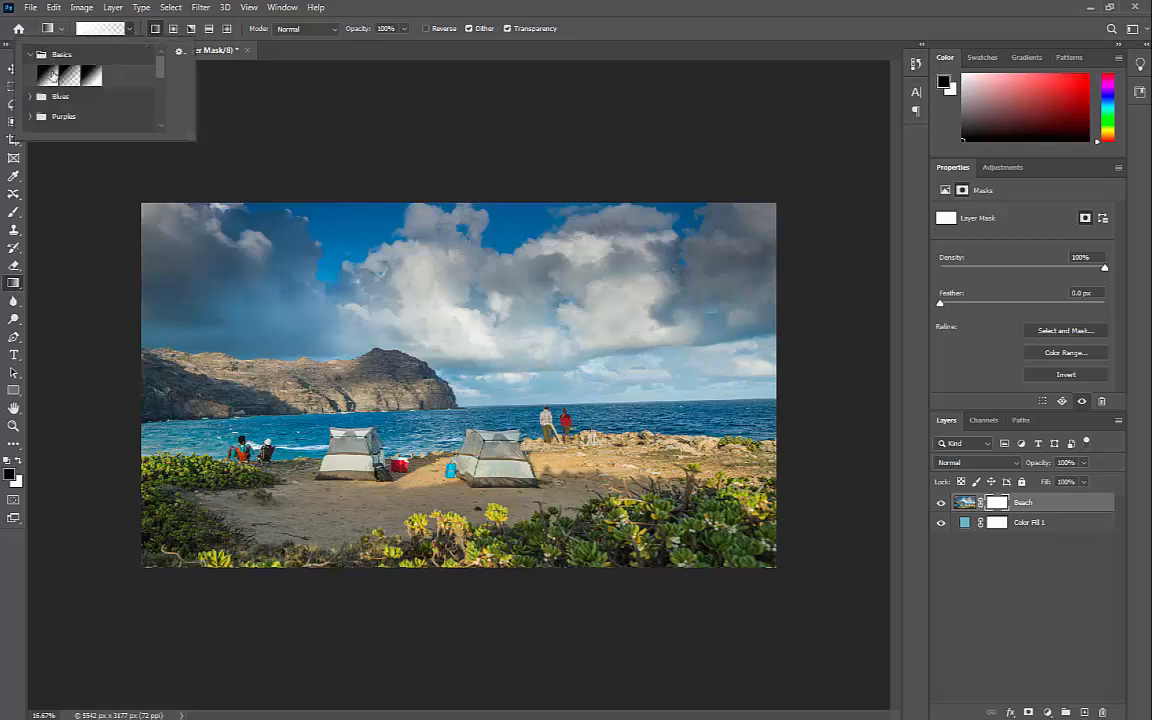
left_click(47, 73)
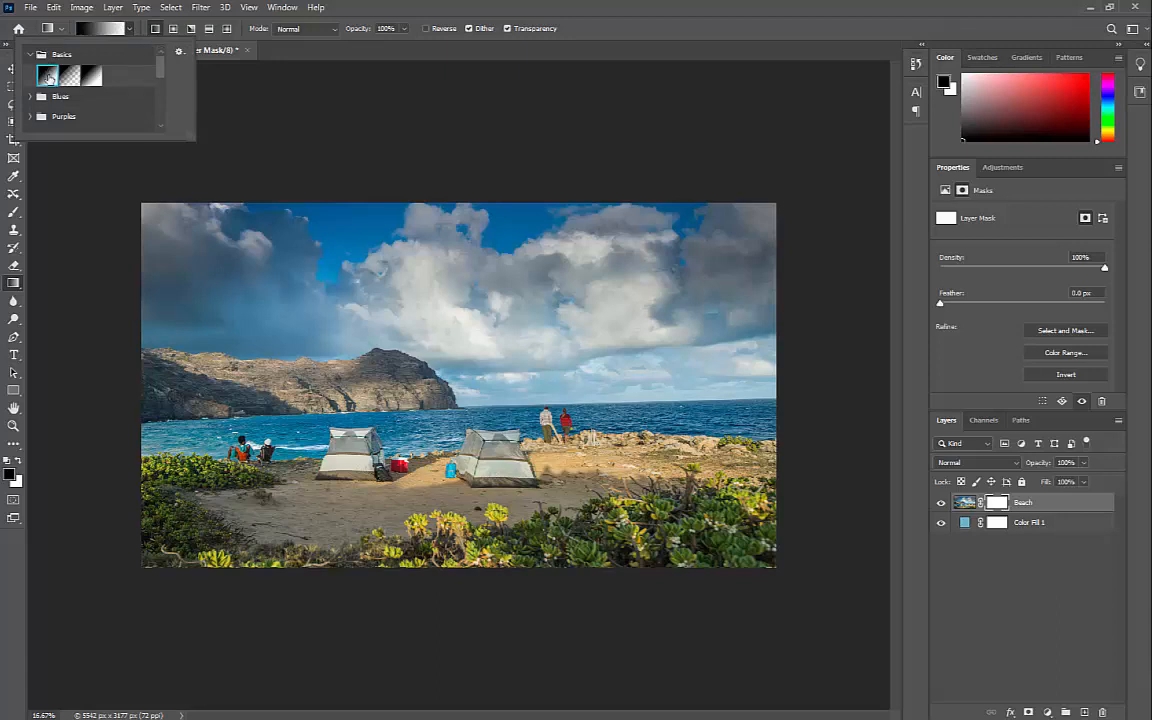
double_click(47, 74)
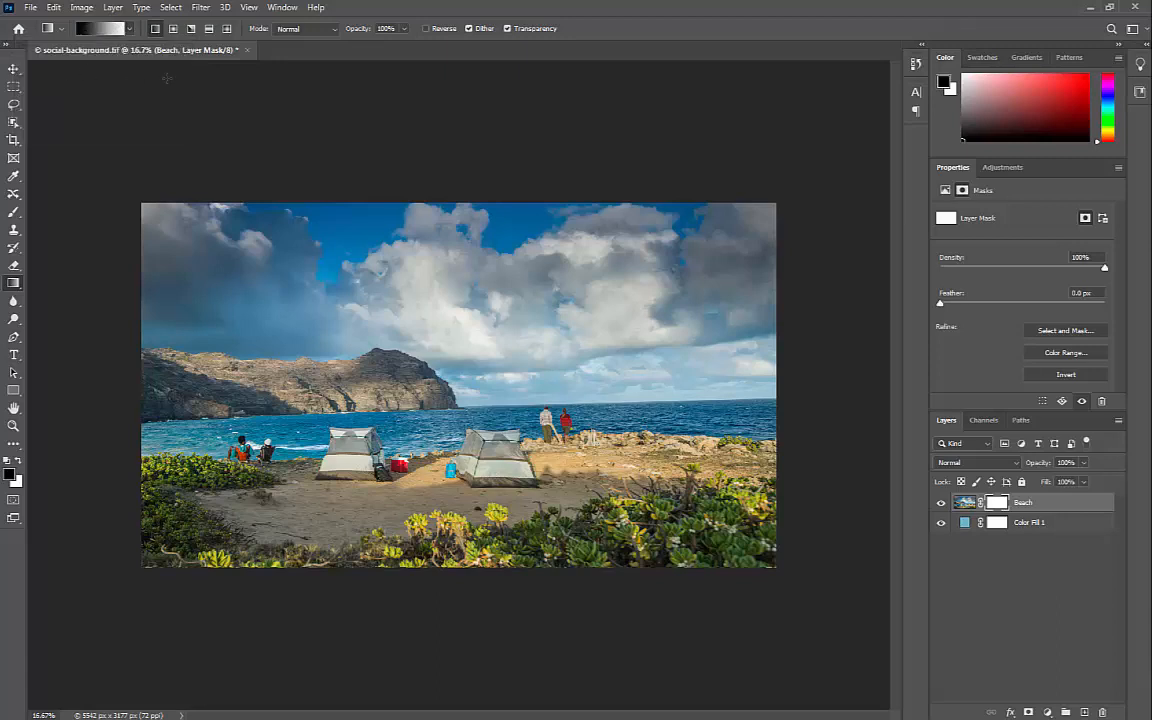
left_click(18, 460)
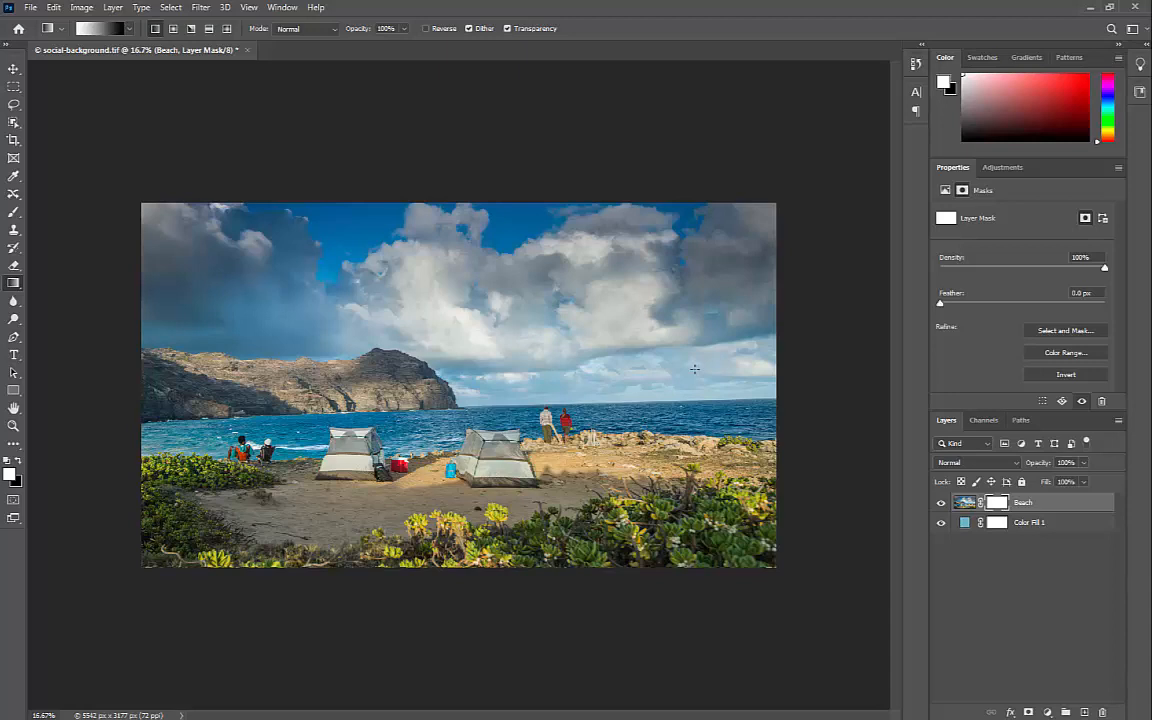
left_click_drag(694, 369, 771, 369)
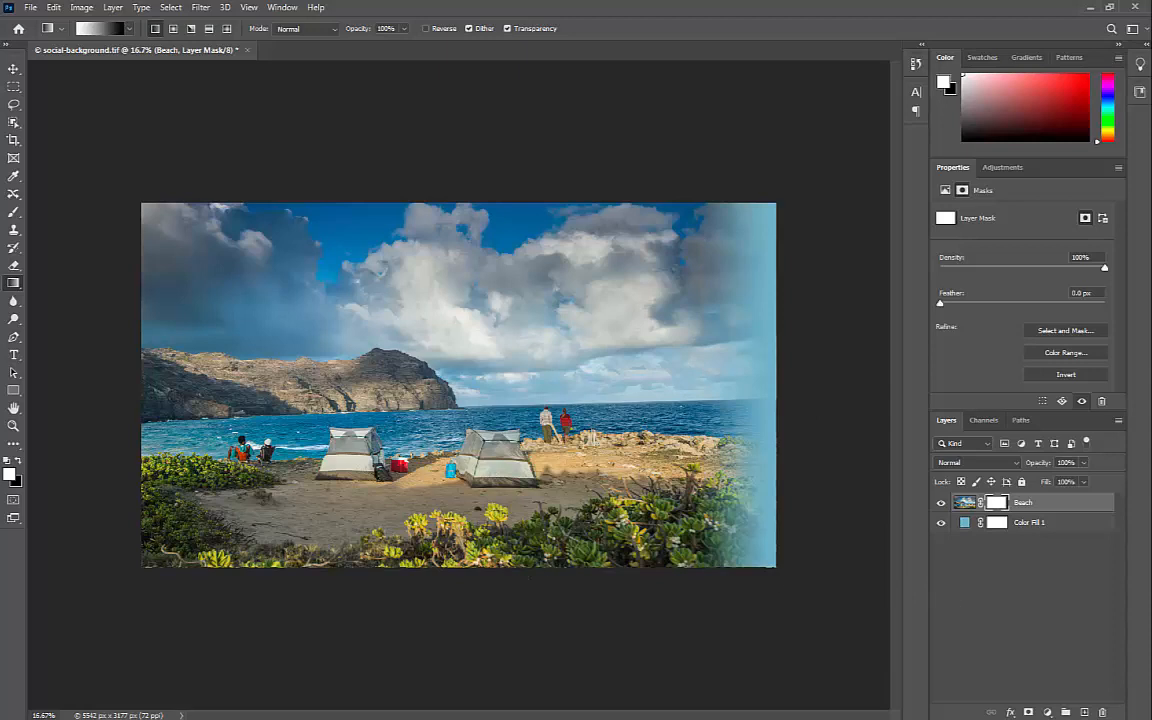
Try to fade the photo's bottom edge with a second white-to-black gradient on the mask, and undo it
left_click_drag(444, 503, 444, 558)
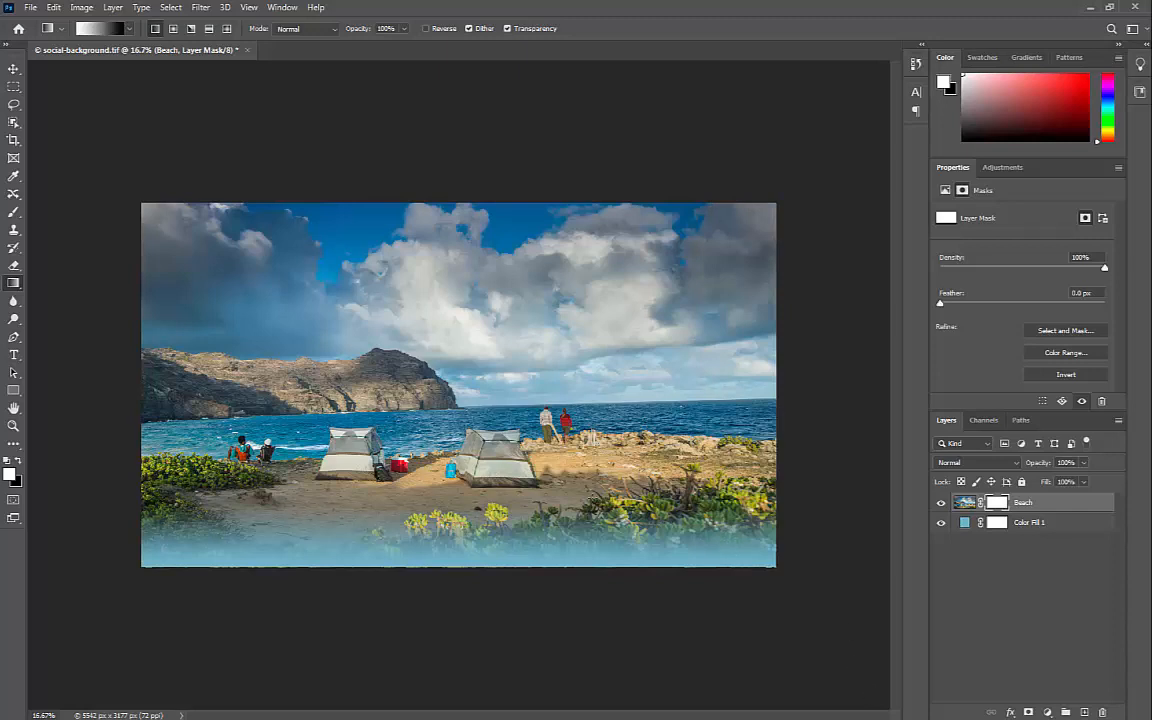
left_click(55, 8)
left_click(55, 20)
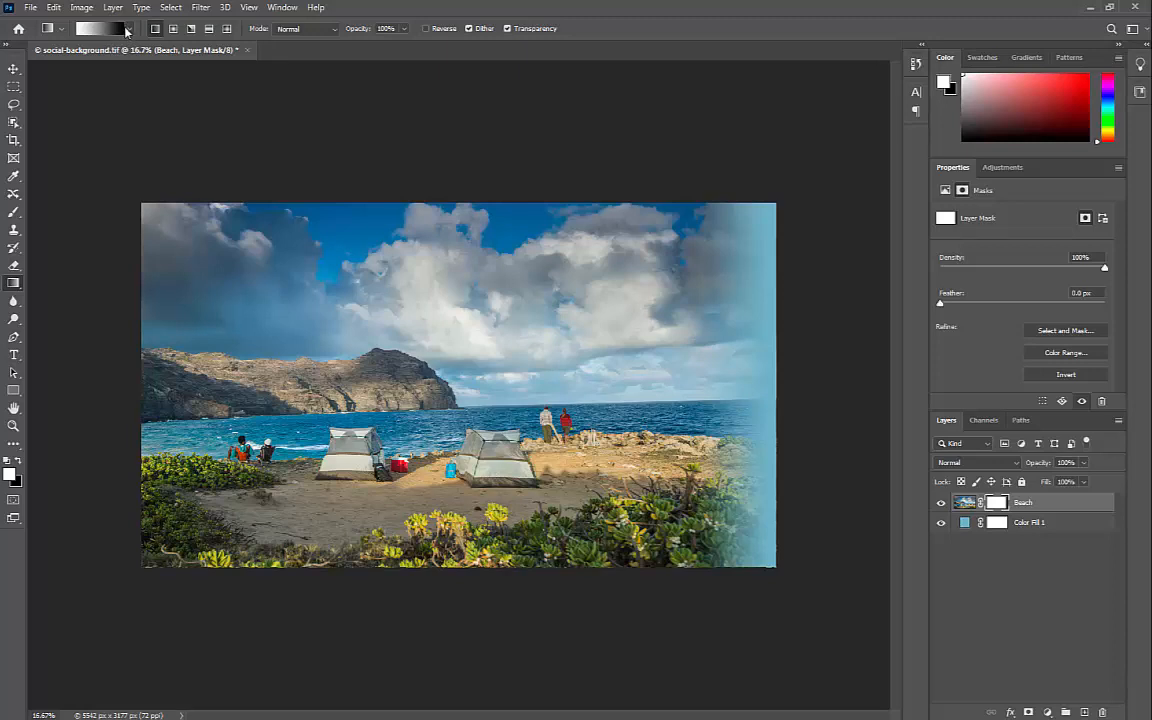
Fade the photo's bottom edge by applying linear black foreground-to-transparent gradients upward from the lower edge on the Beach layer mask
left_click(128, 30)
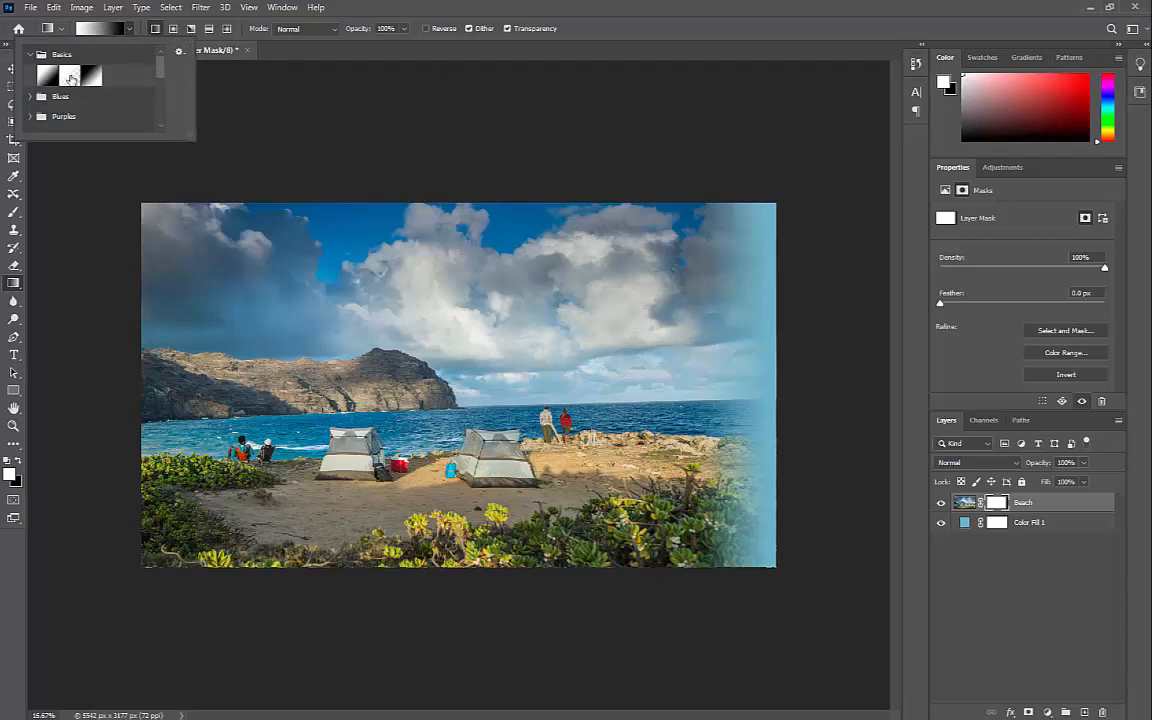
left_click(70, 77)
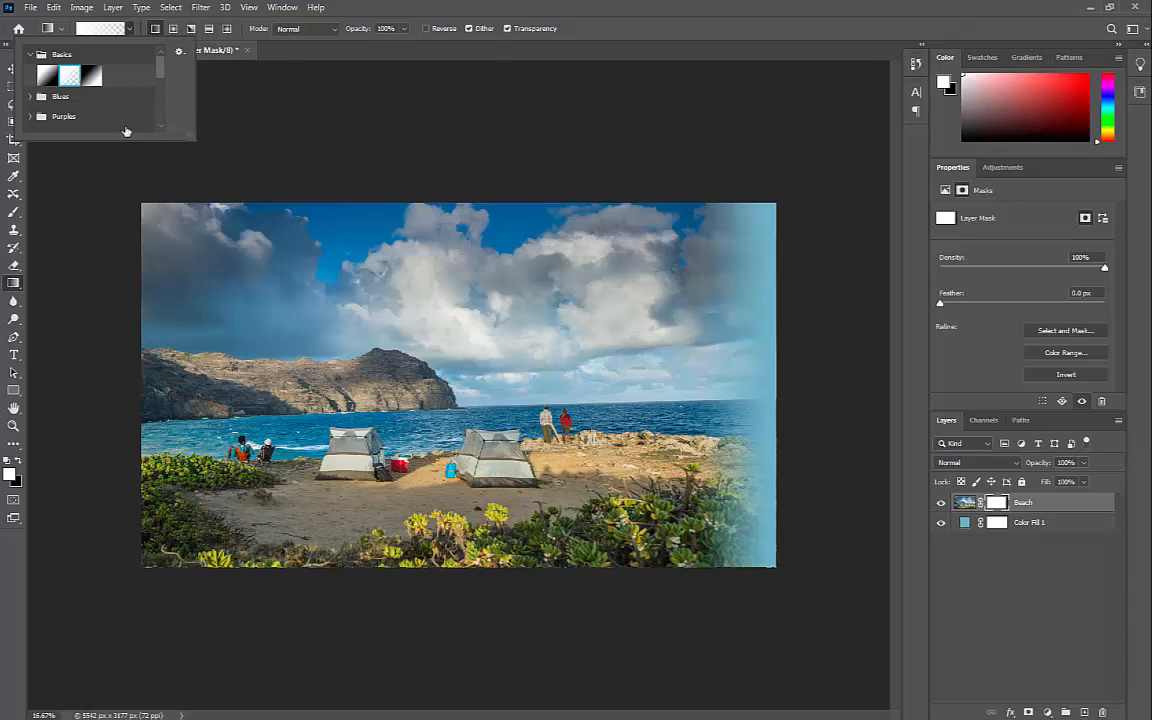
left_click(642, 29)
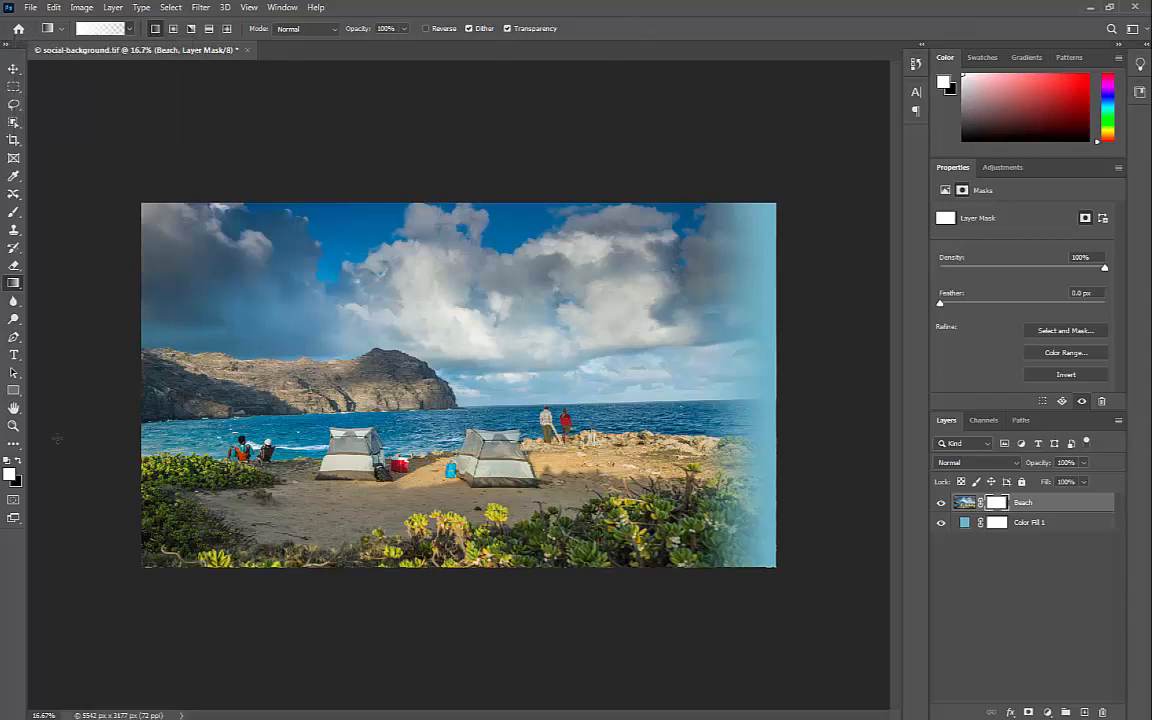
left_click(18, 461)
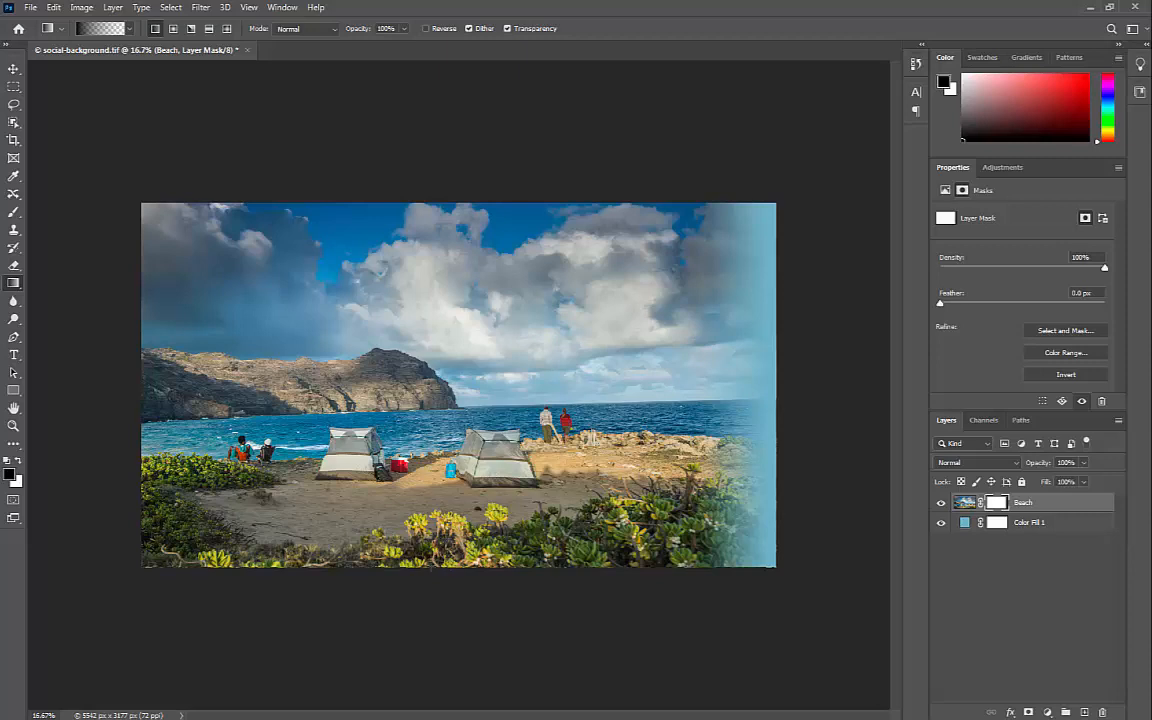
left_click_drag(390, 512, 390, 459)
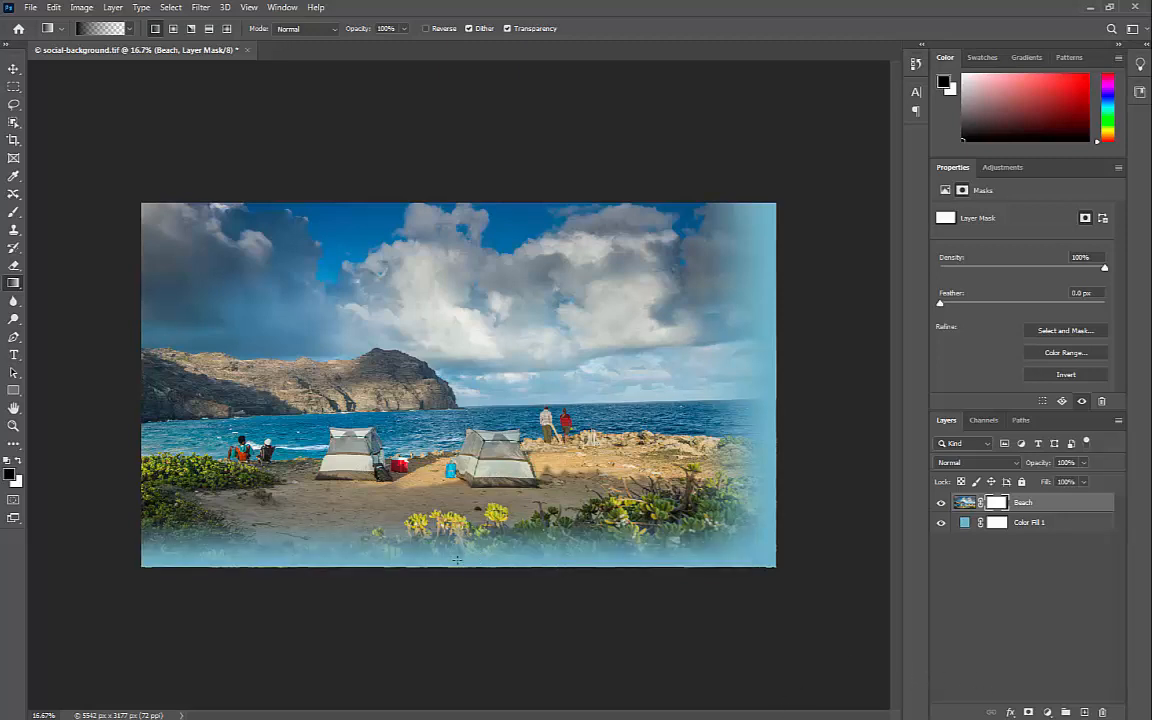
left_click_drag(457, 563, 457, 507)
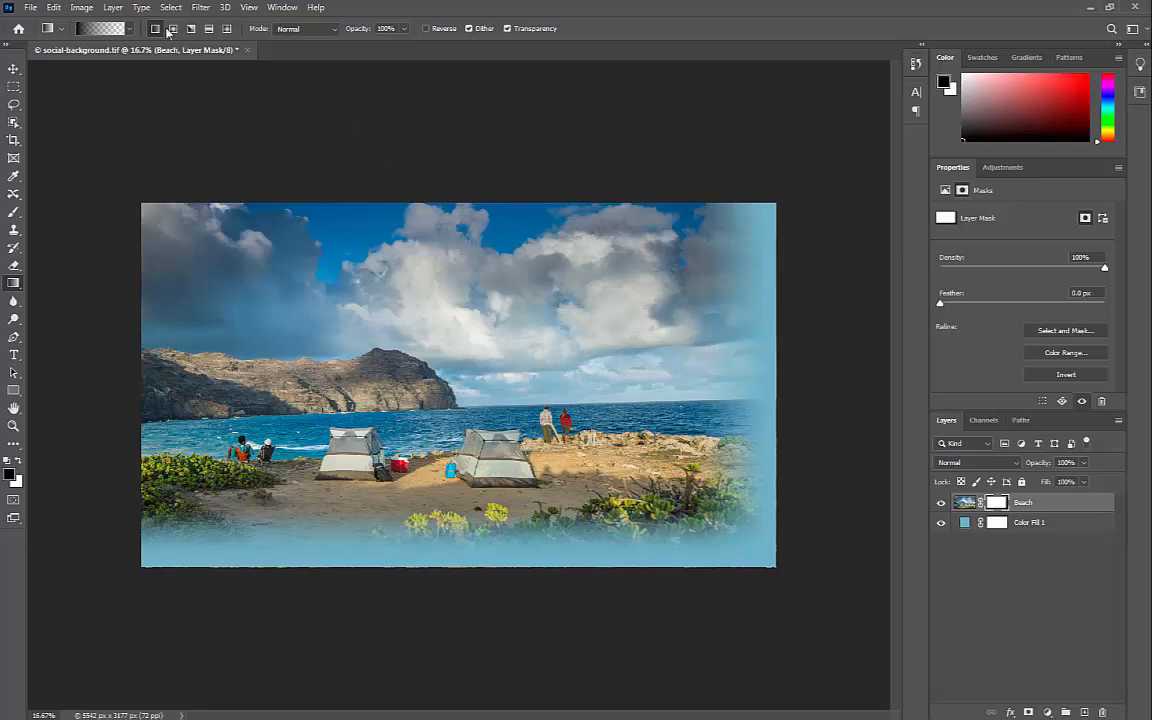
Resize the image to a width of 1440 pixels, resampling with Bicubic Sharper (reduction)
left_click(82, 8)
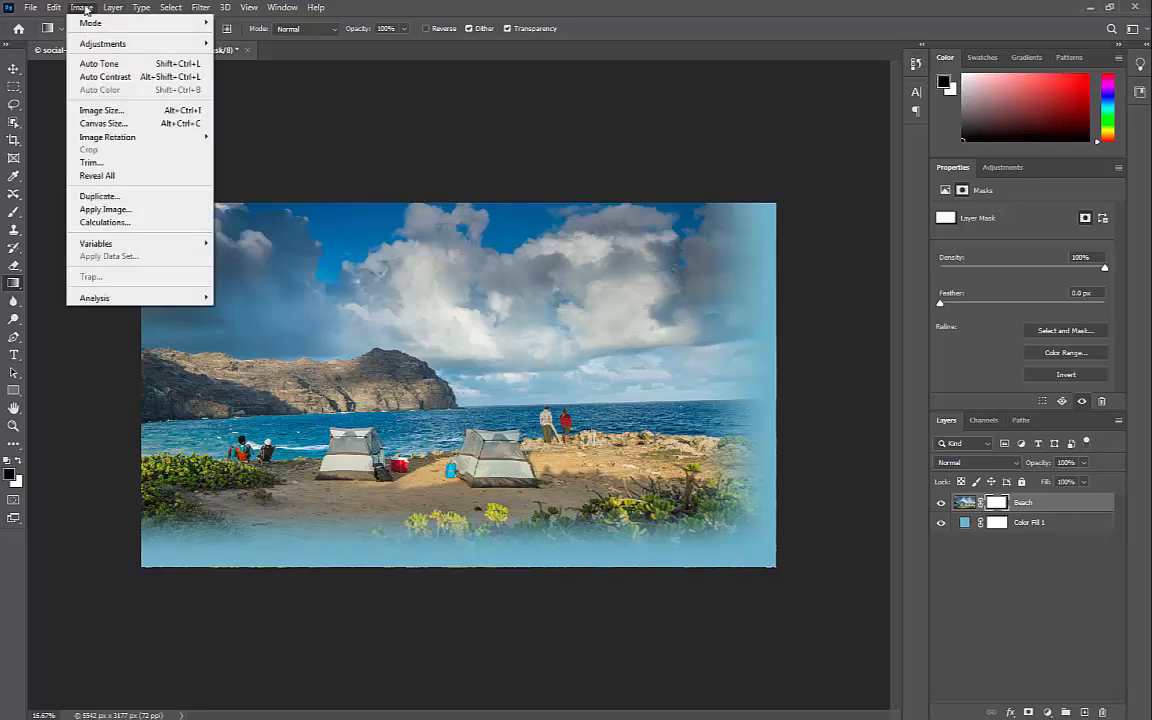
left_click(90, 110)
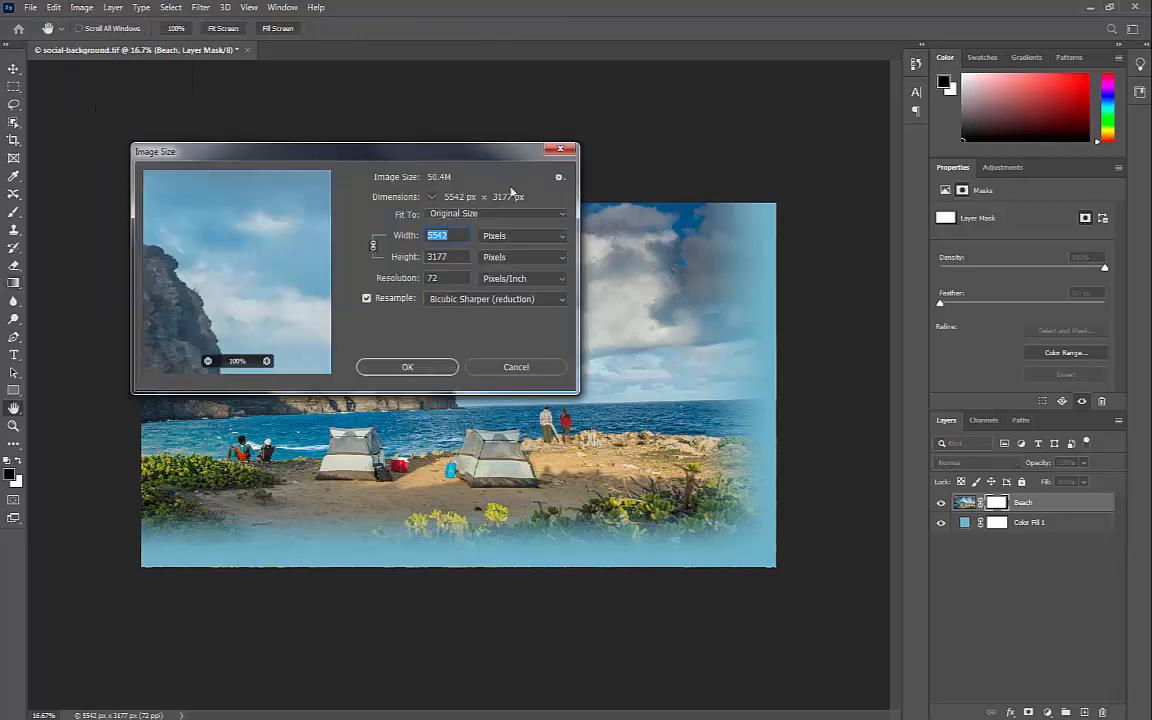
left_click(498, 238)
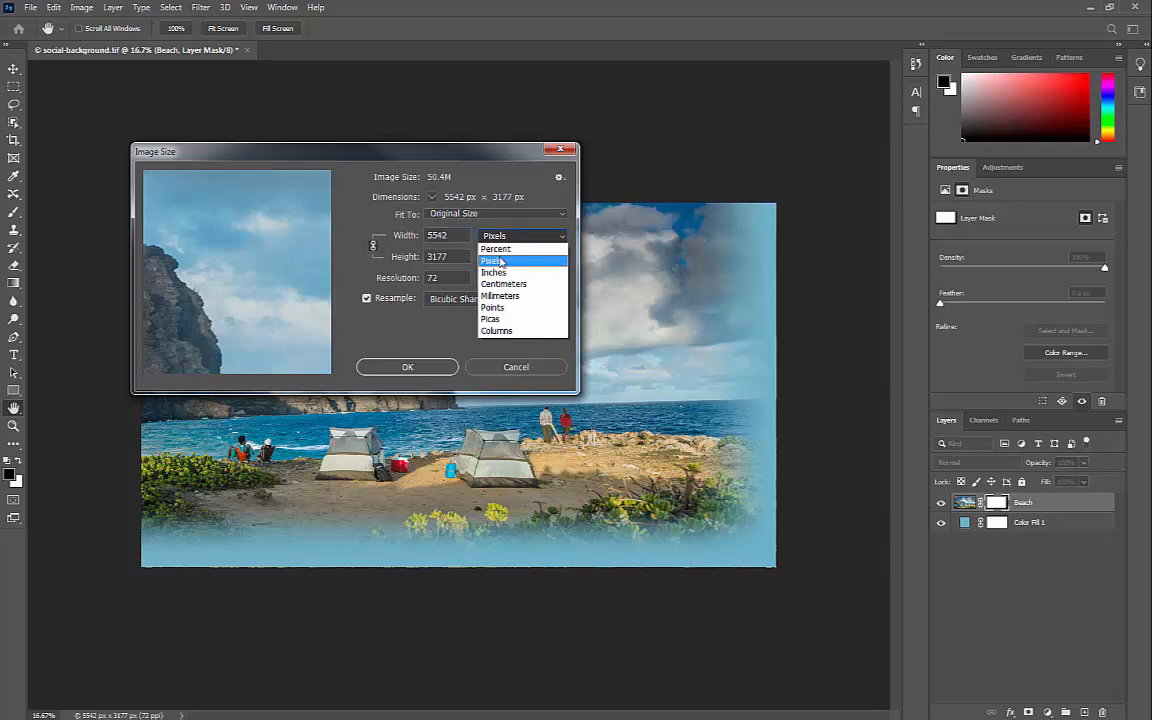
left_click(500, 262)
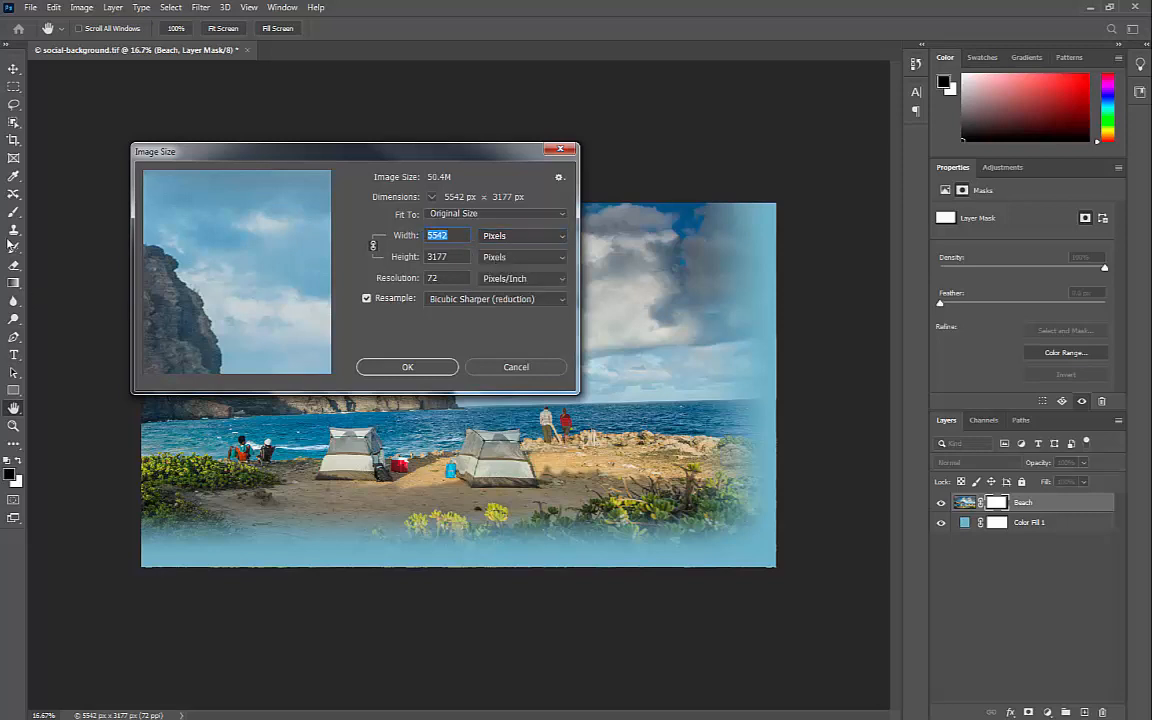
type("1440")
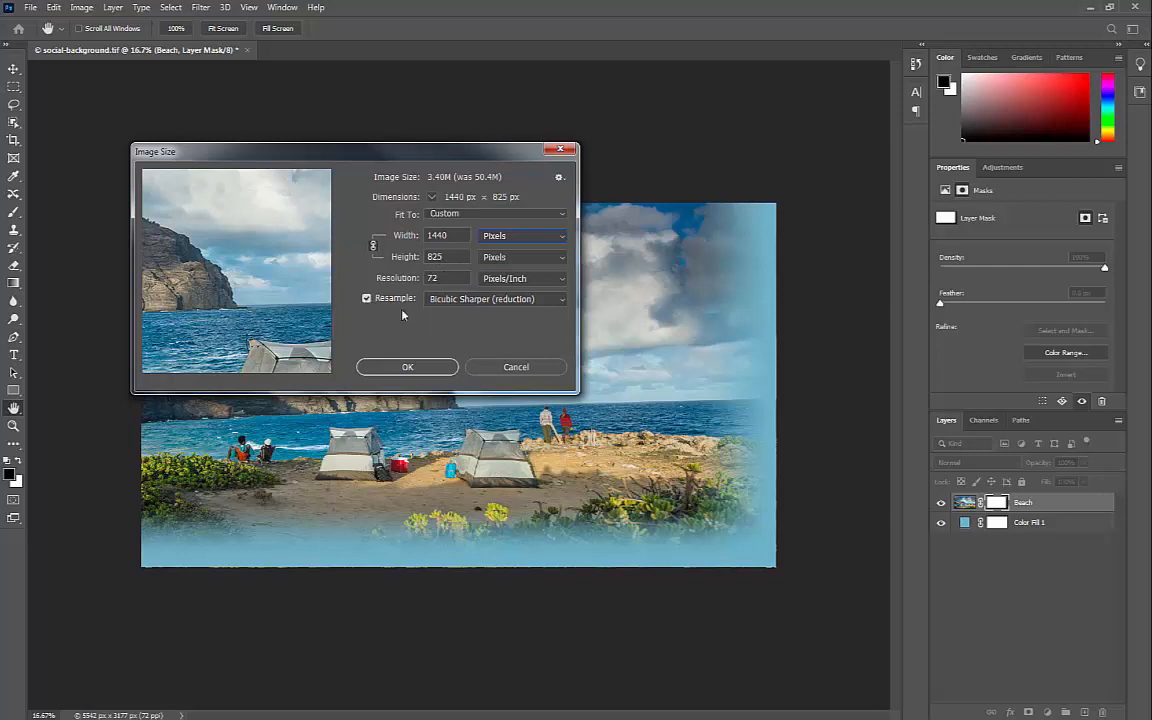
left_click(490, 300)
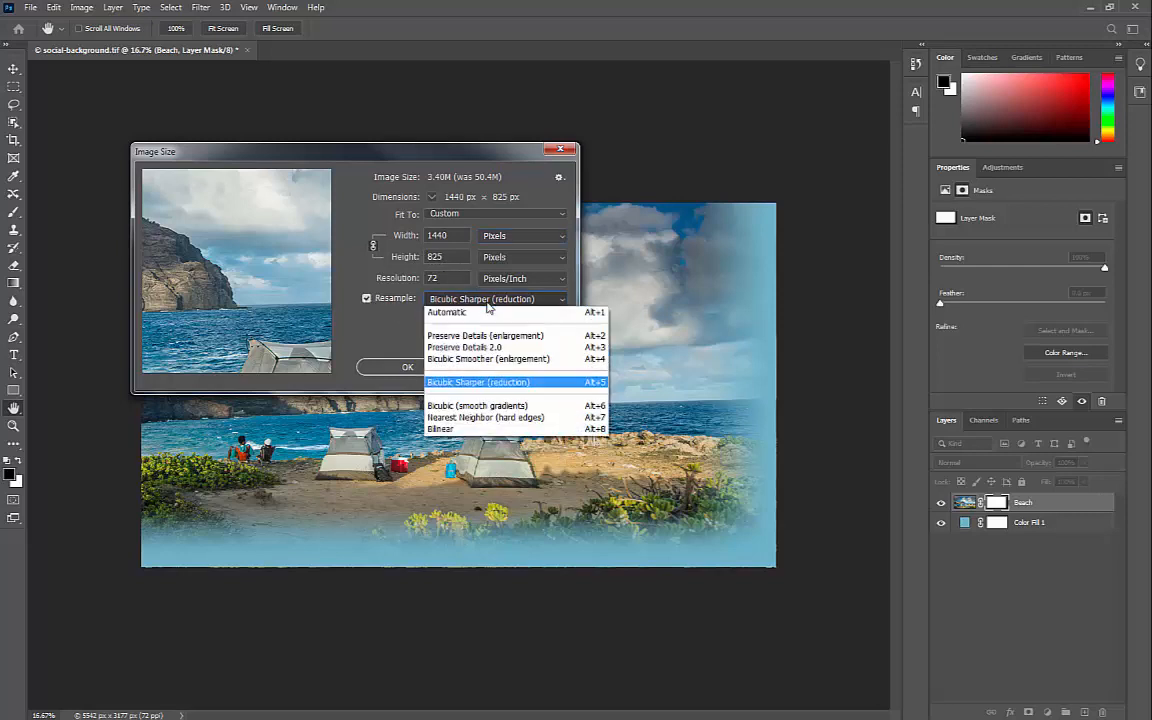
left_click(481, 384)
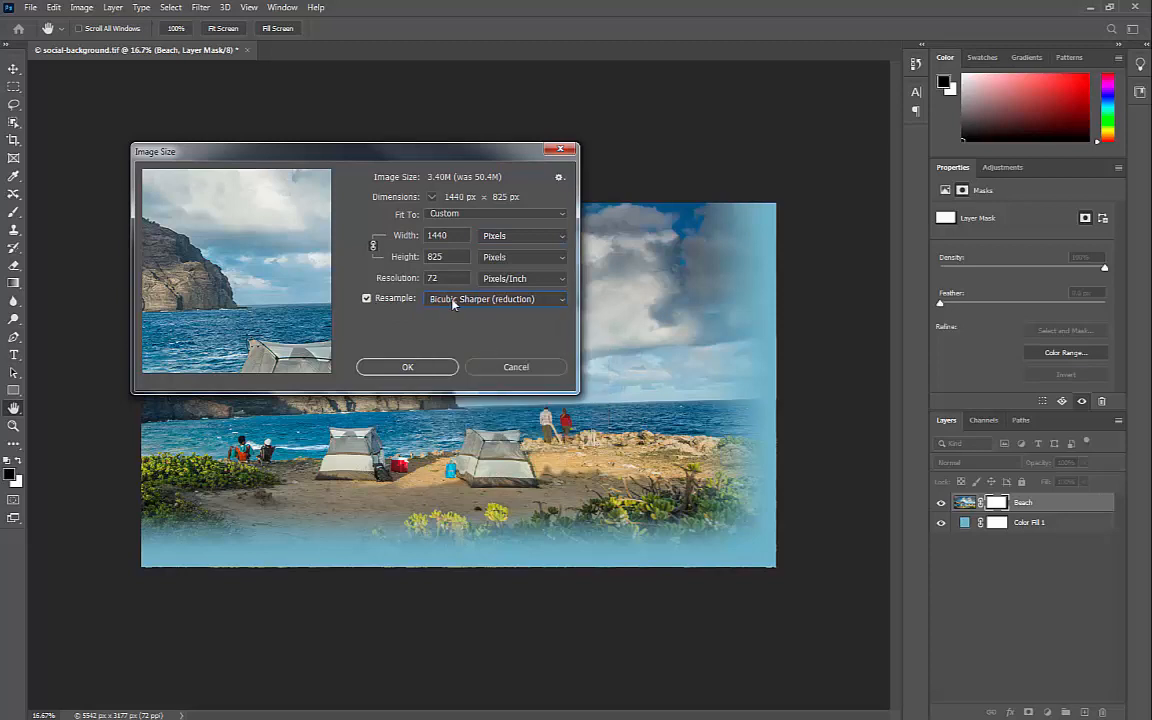
left_click(407, 367)
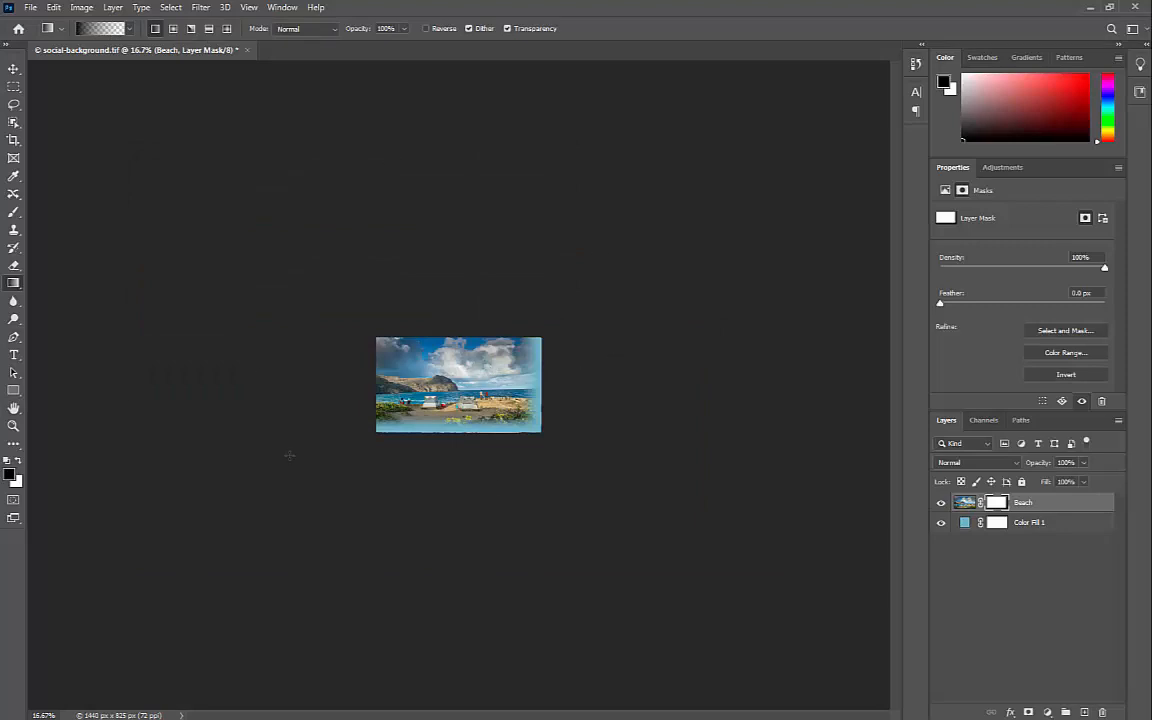
Draw a white-filled rectangle shape without stroke, about 685 x 909 px, over the middle of the photo
double_click(14, 408)
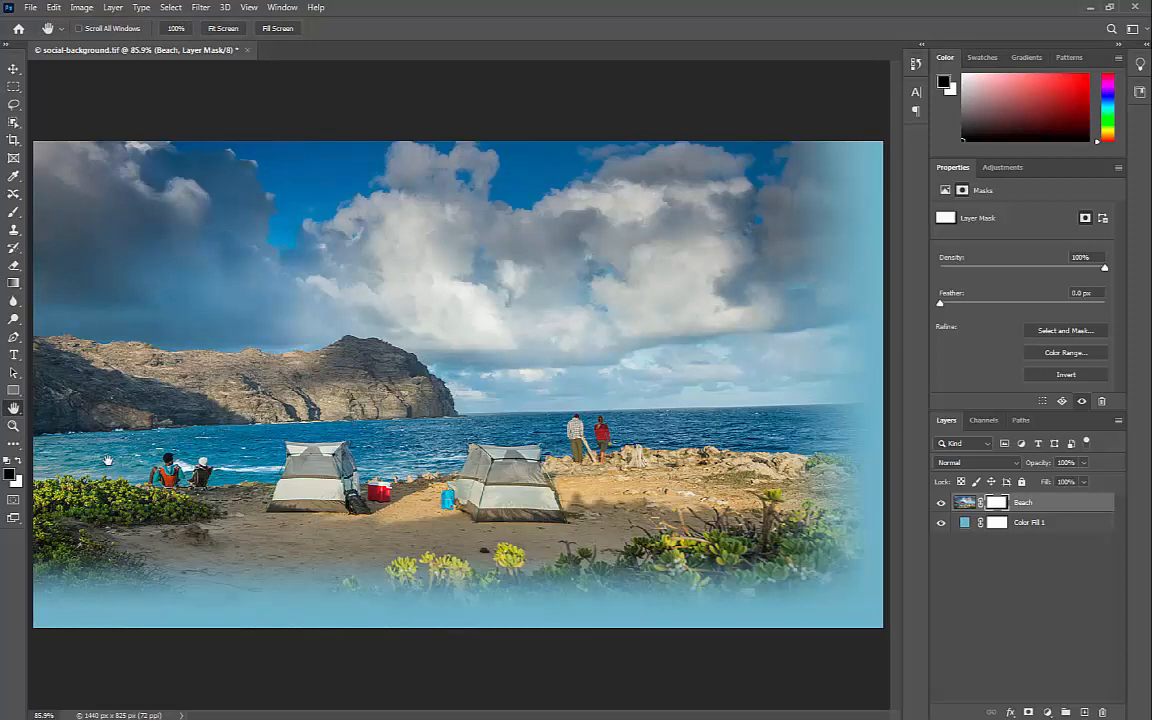
left_click(13, 426)
double_click(14, 429)
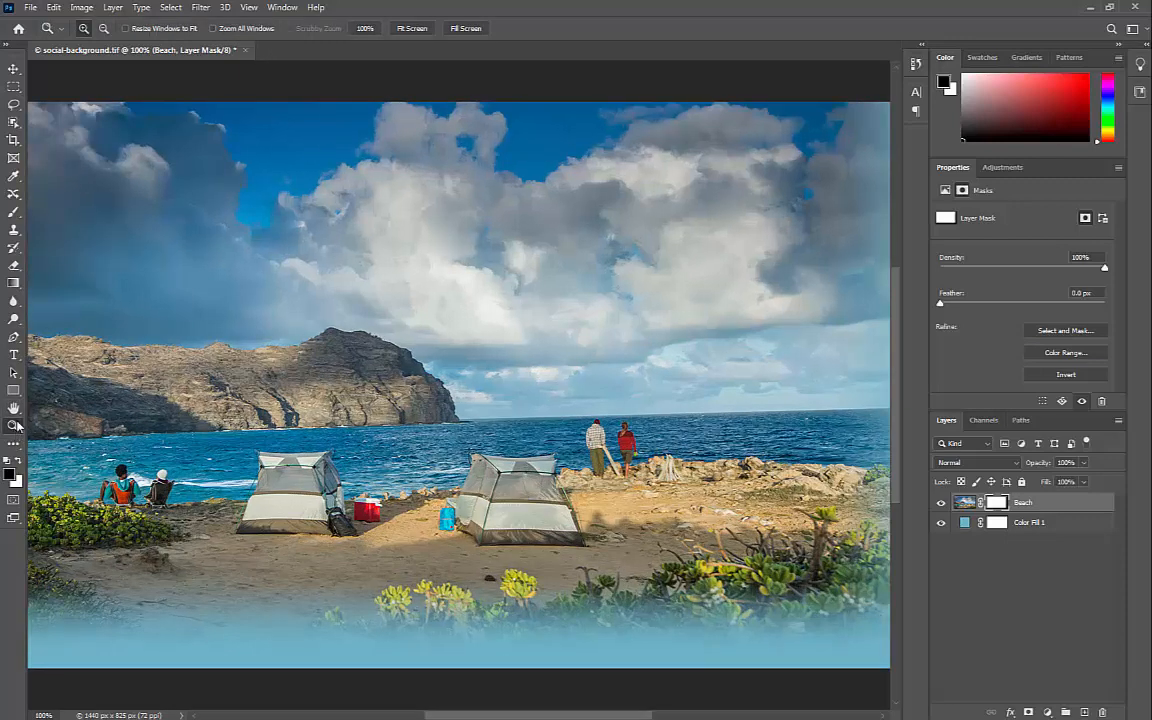
double_click(14, 410)
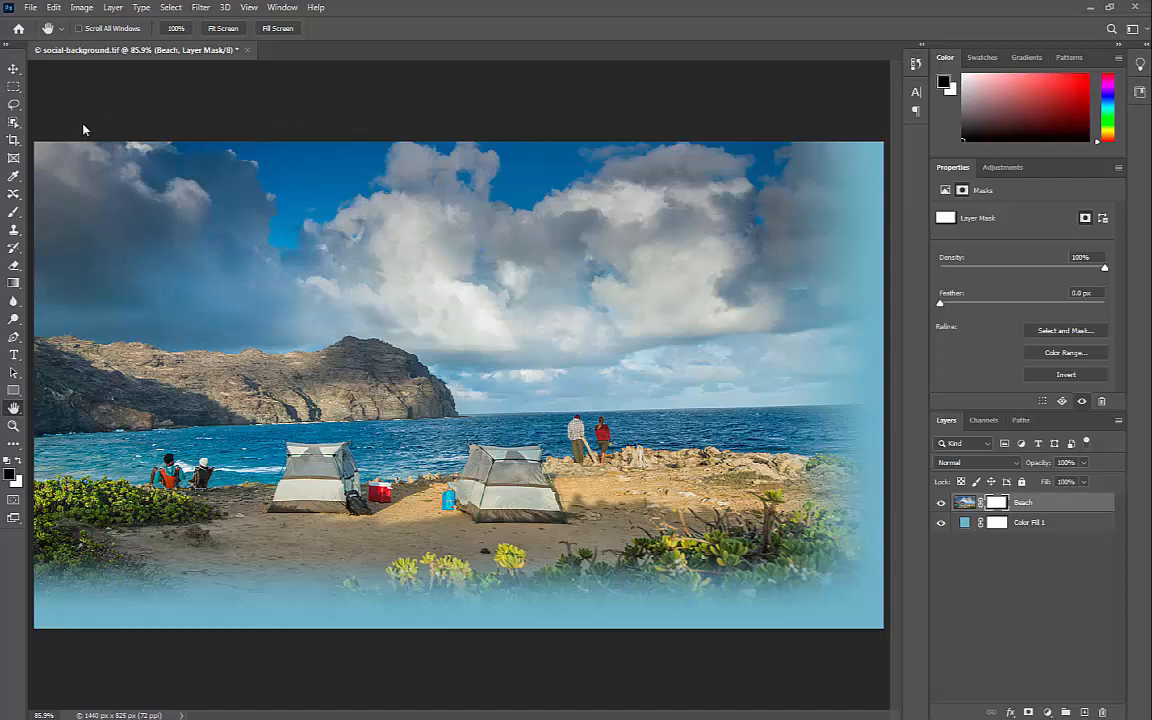
left_click(13, 391)
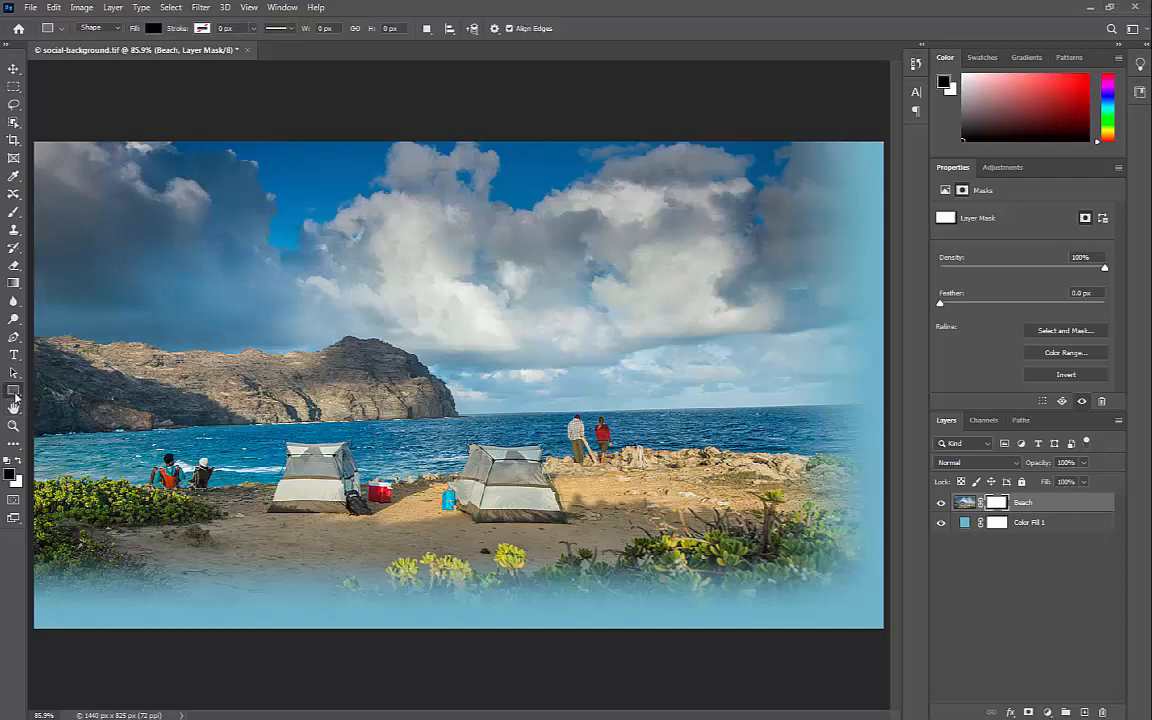
right_click(20, 397)
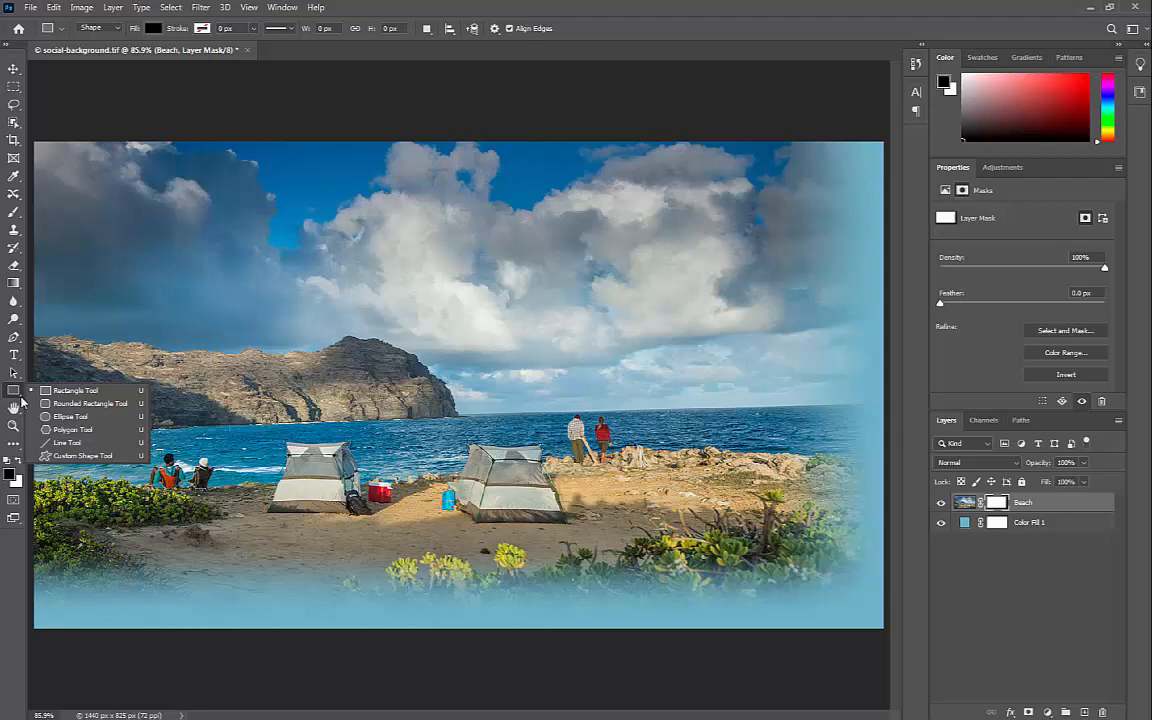
left_click(70, 390)
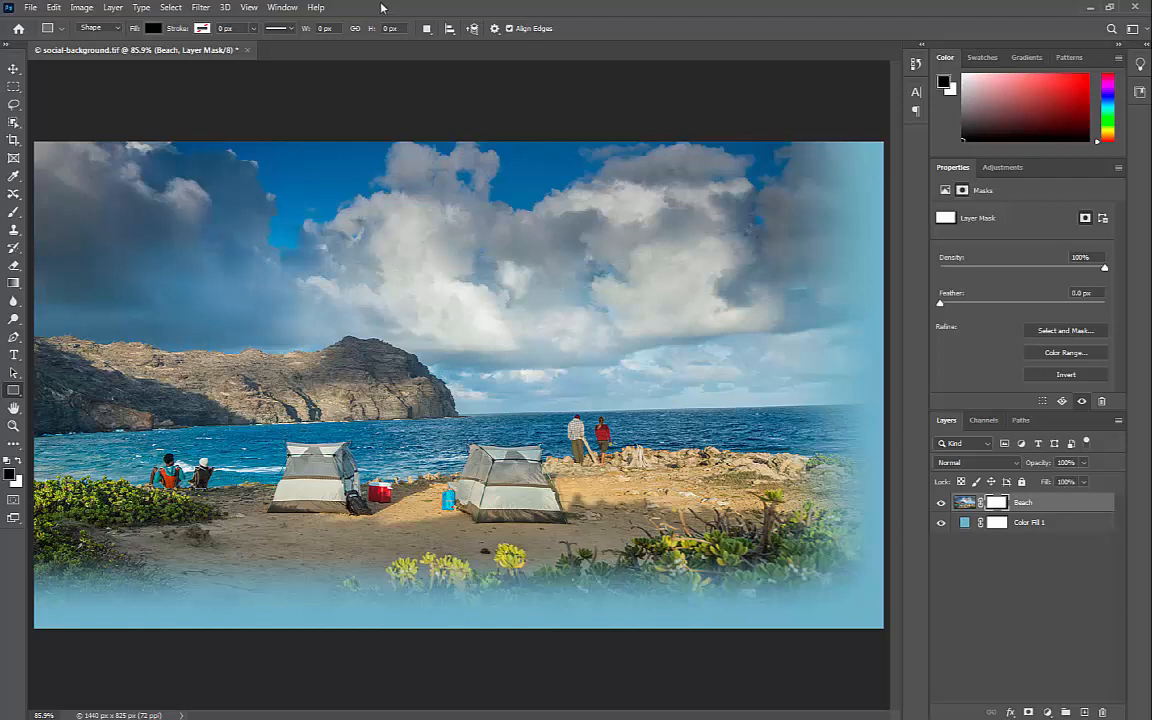
left_click(104, 28)
left_click(98, 40)
left_click(153, 29)
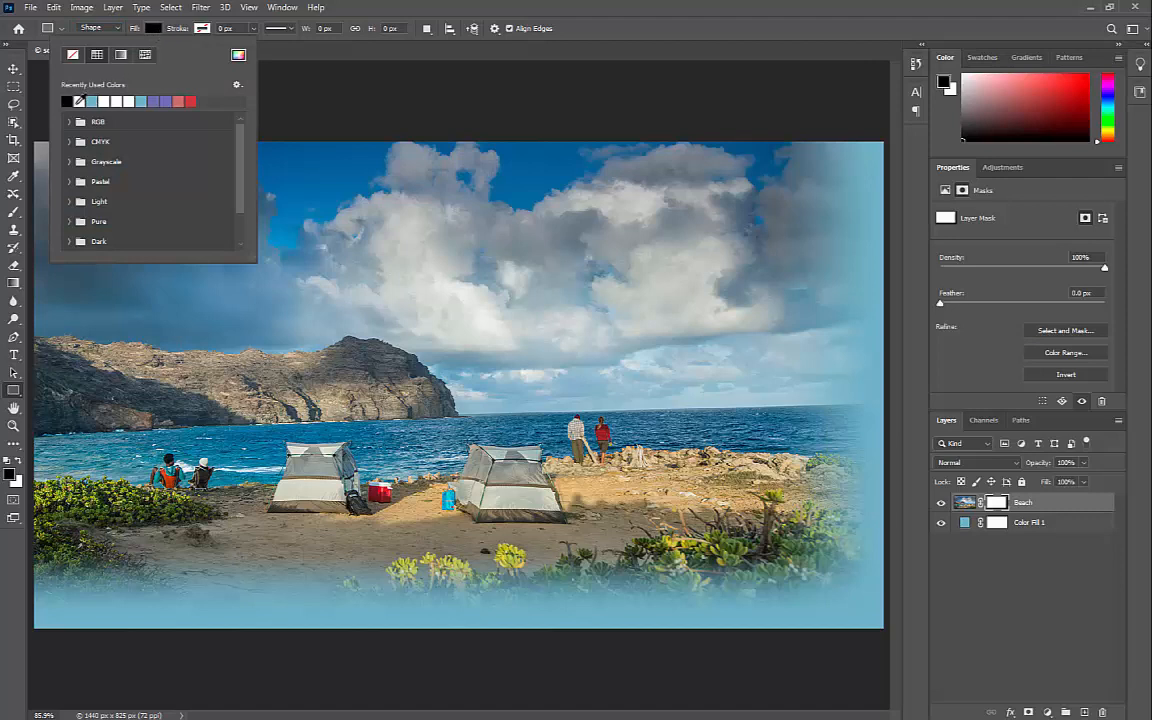
left_click(79, 101)
left_click(389, 11)
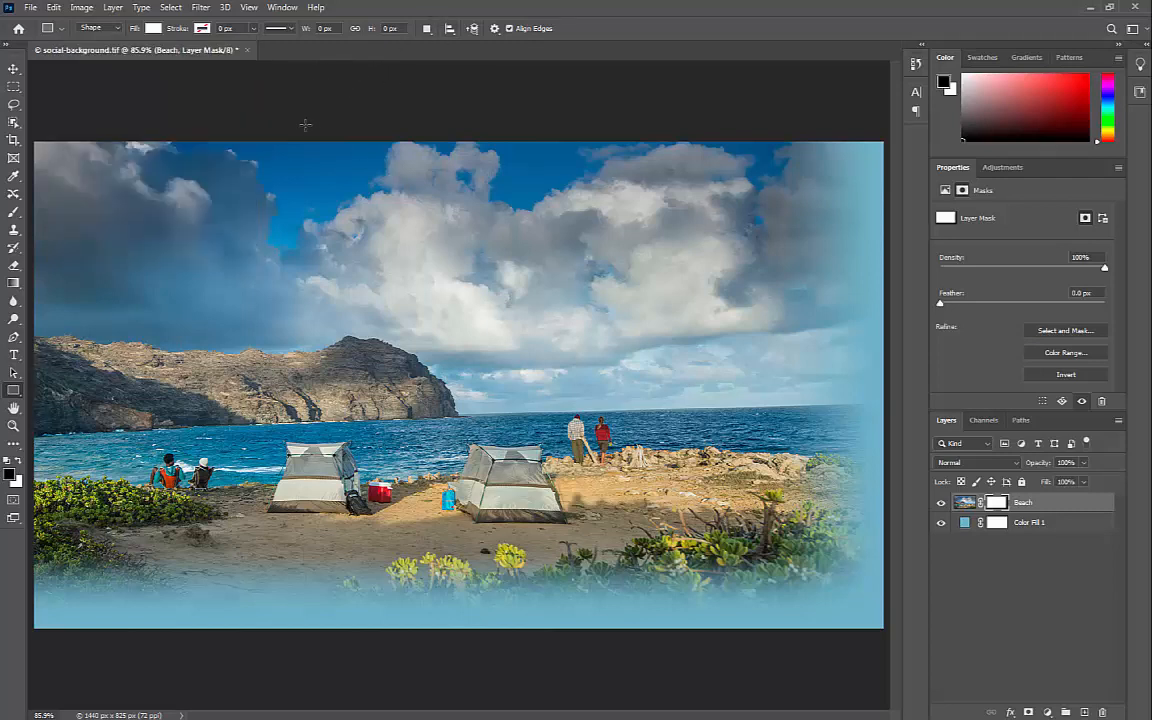
left_click_drag(257, 123, 662, 659)
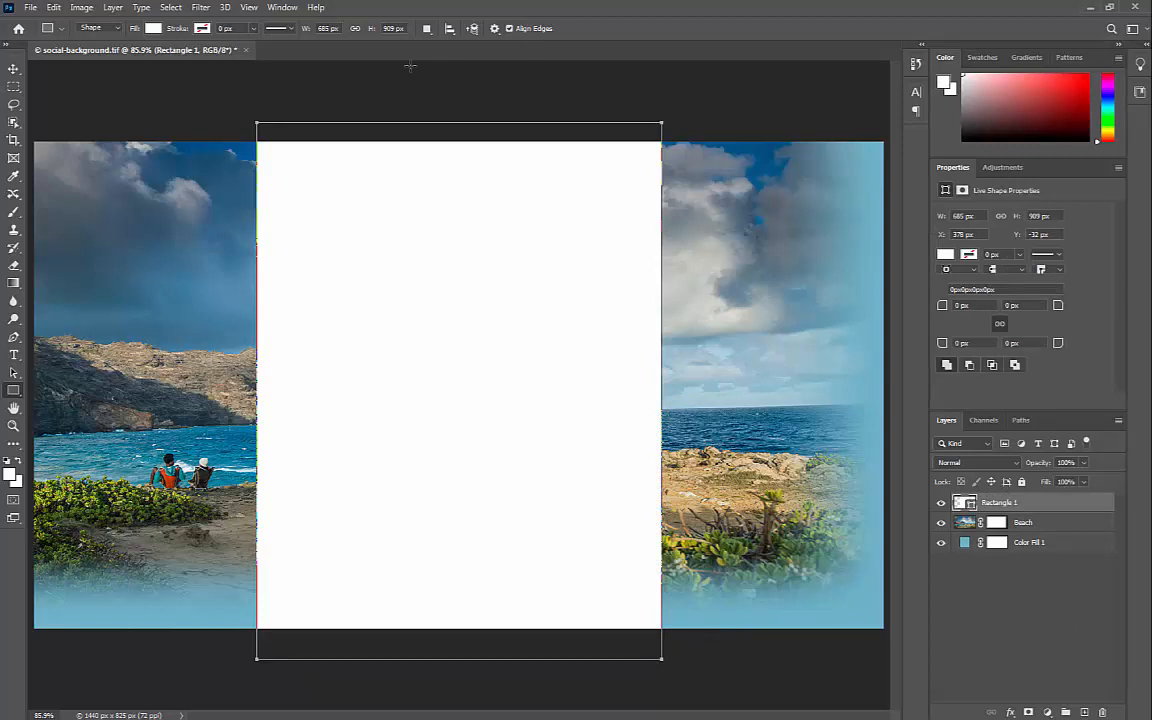
Set the white rectangle's width to 865 px and its height to 900 px
left_click(320, 28)
double_click(324, 28)
type("8")
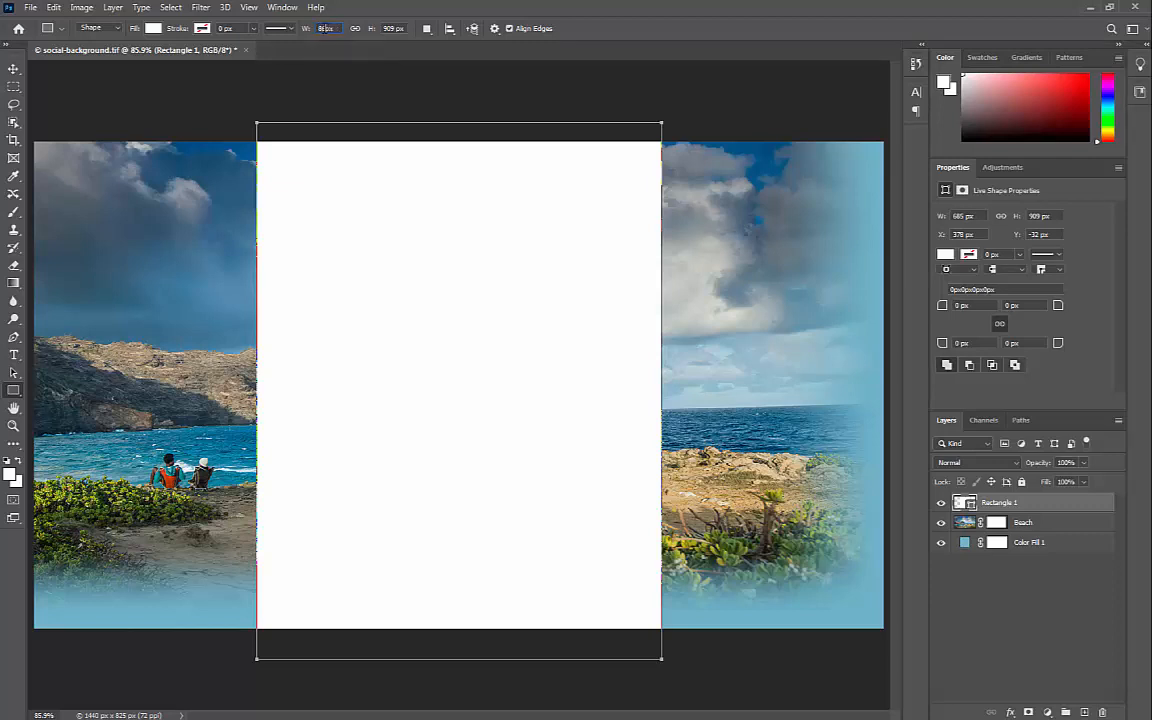
type("656")
key("Tab")
type("900")
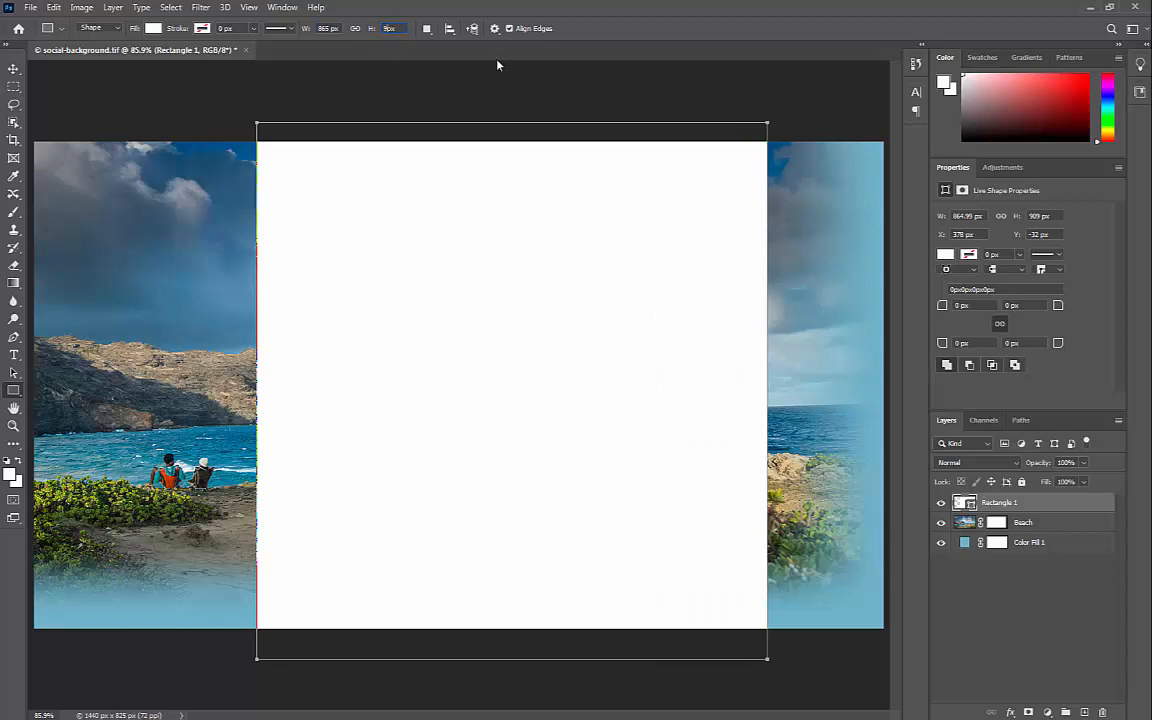
key("Return")
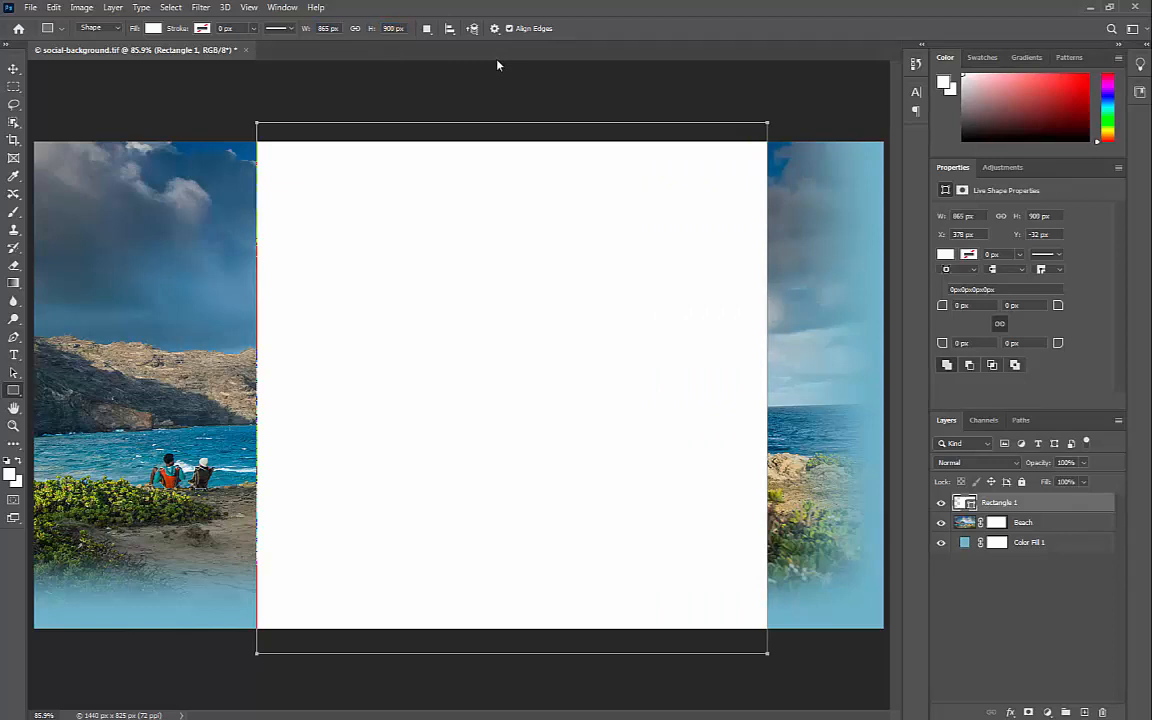
Align the rectangle to the canvas, centered horizontally and flush with the top edge
left_click(449, 28)
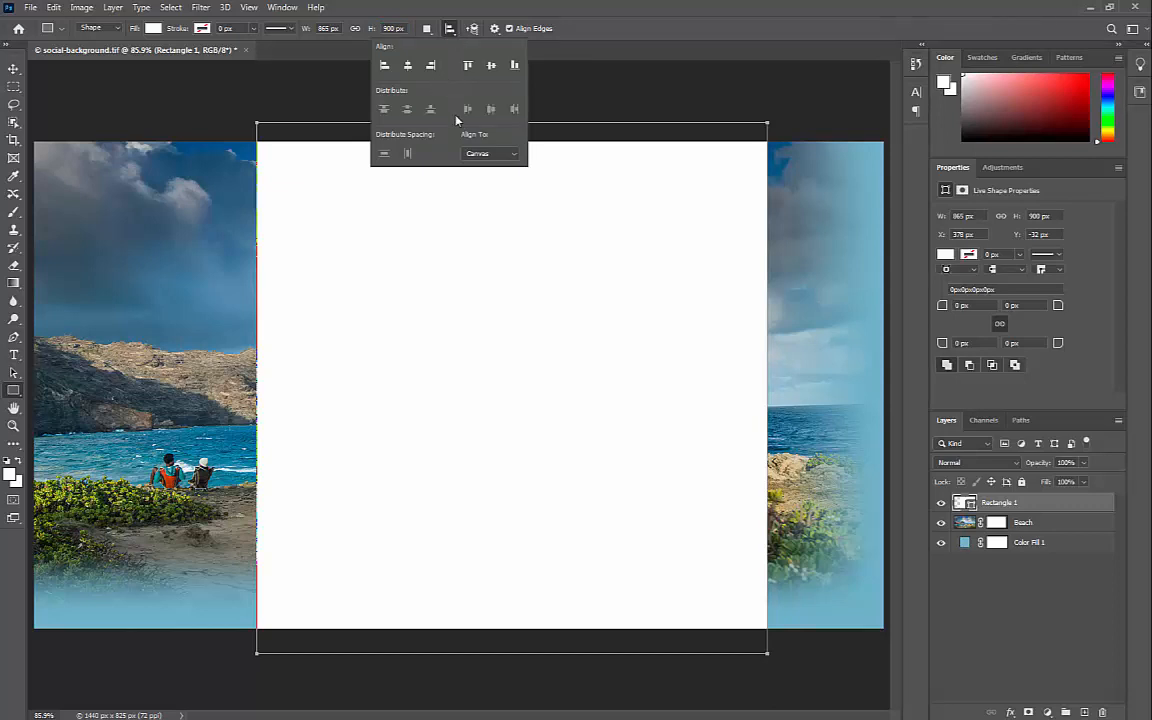
left_click(477, 153)
left_click(470, 175)
left_click(409, 67)
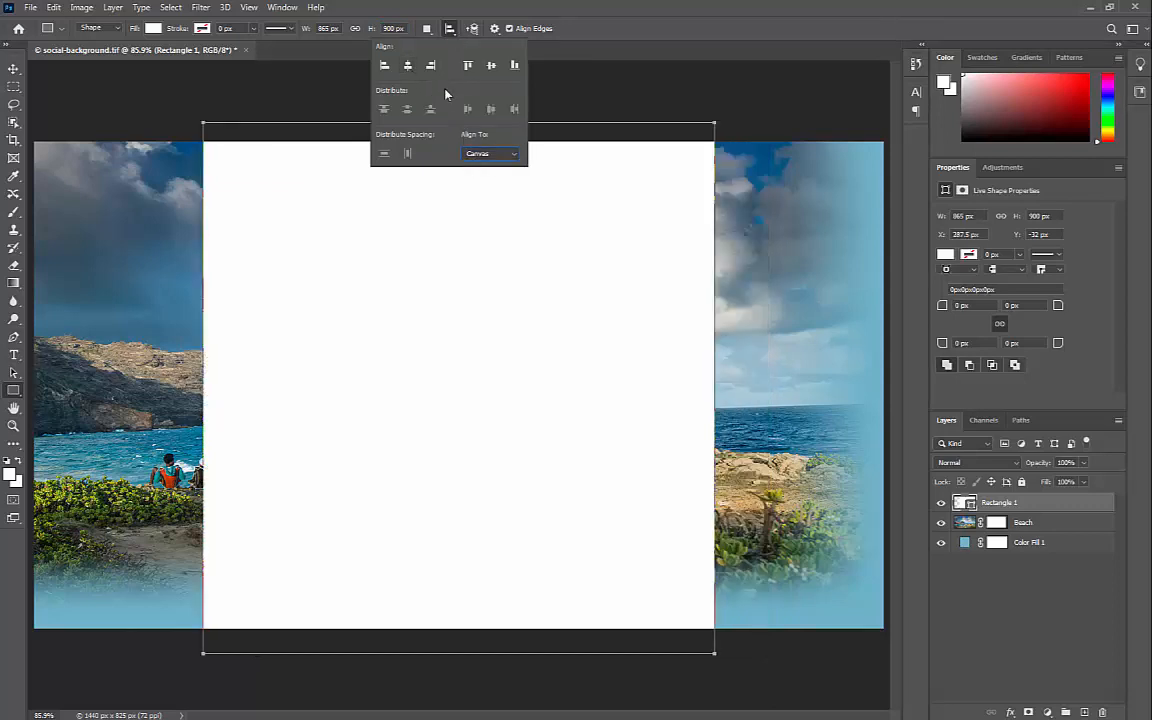
left_click(467, 65)
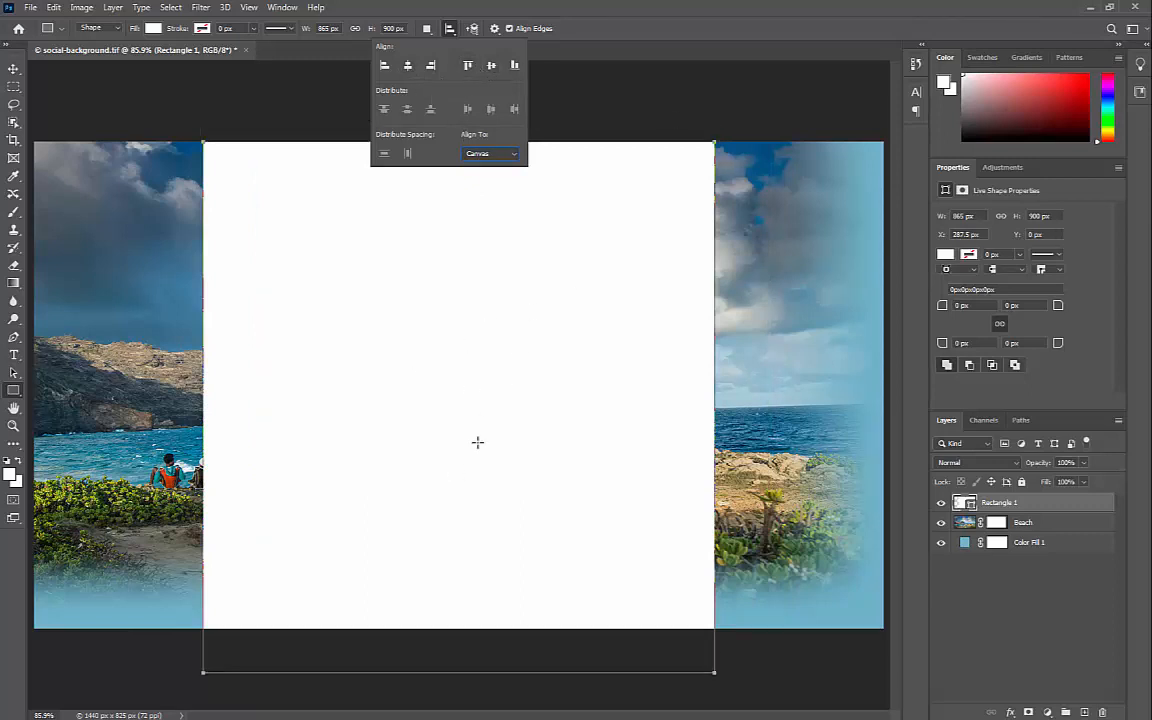
left_click(581, 9)
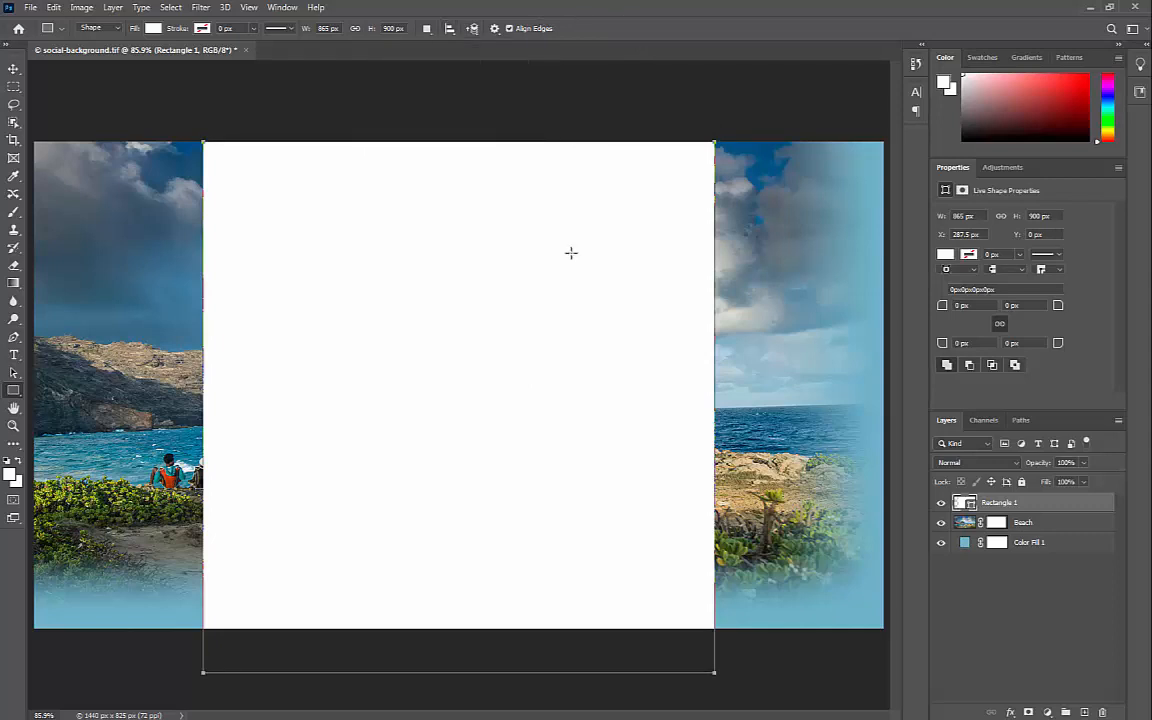
Set the opacity of the white rectangle's layer to 30%
left_click(1066, 462)
type("30")
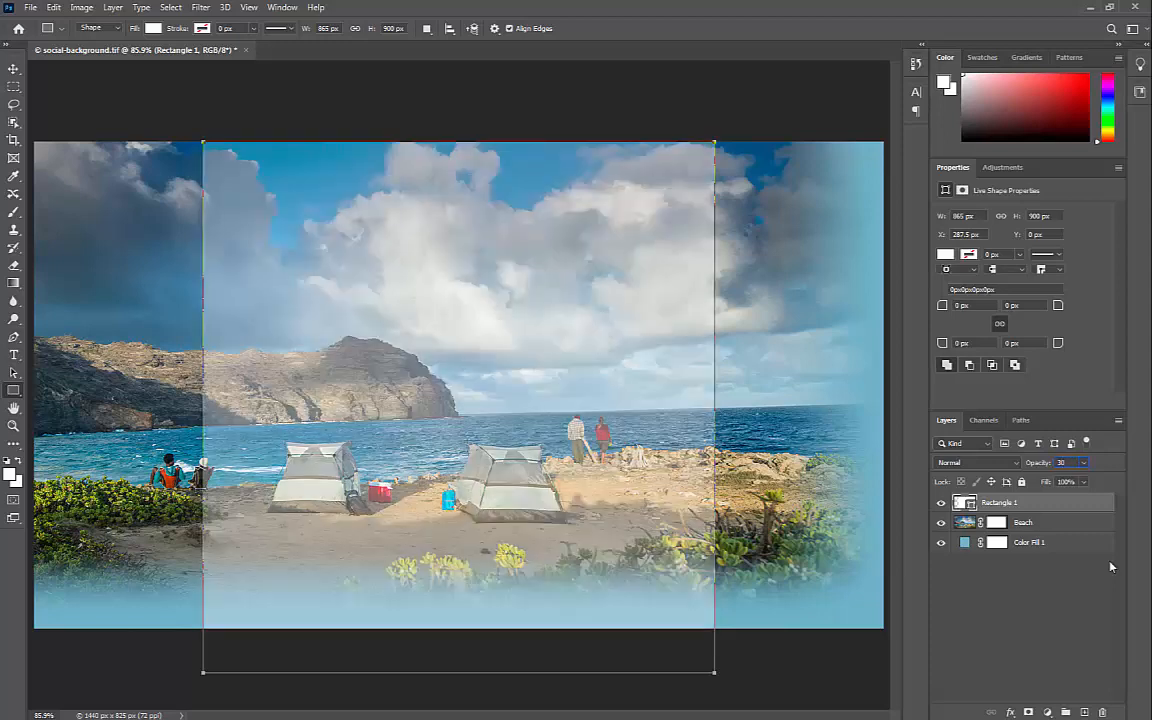
key("Return")
left_click(1084, 463)
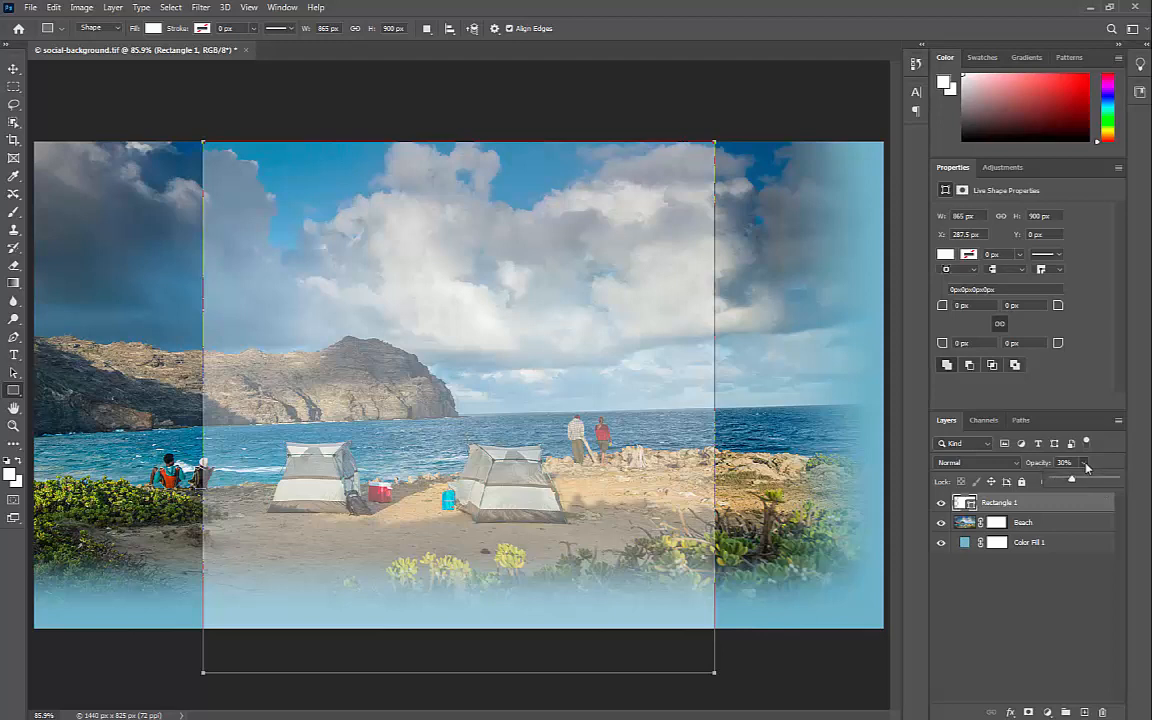
left_click_drag(1072, 483, 1071, 480)
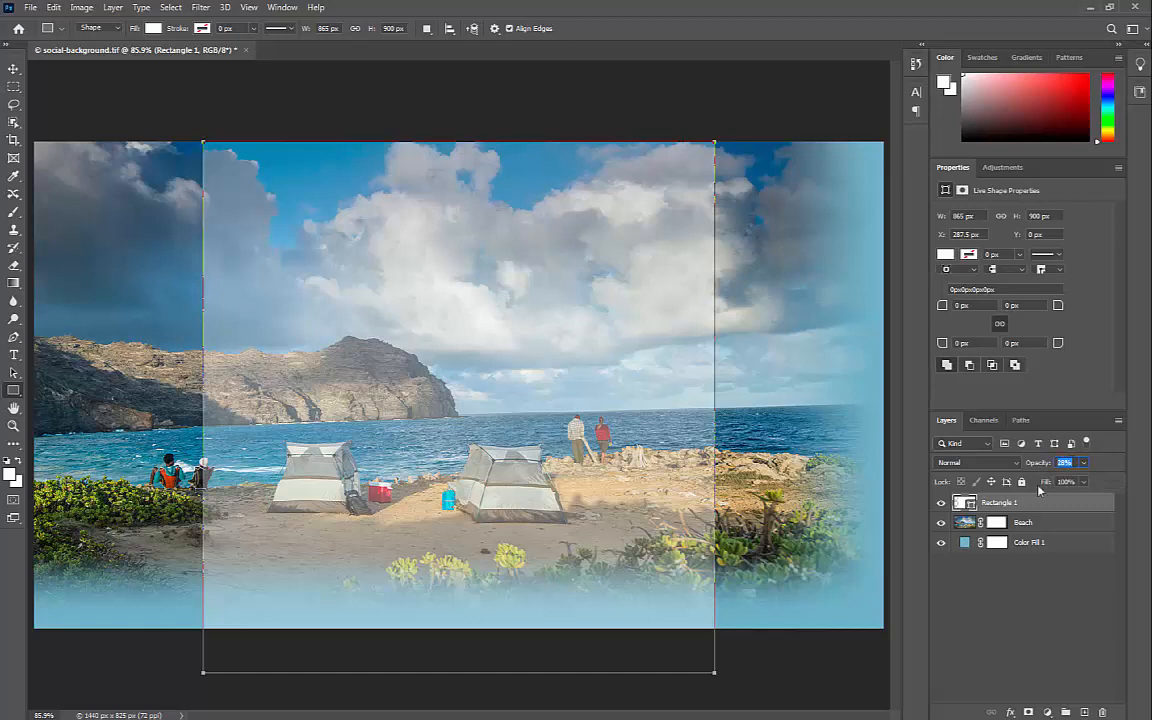
type("30")
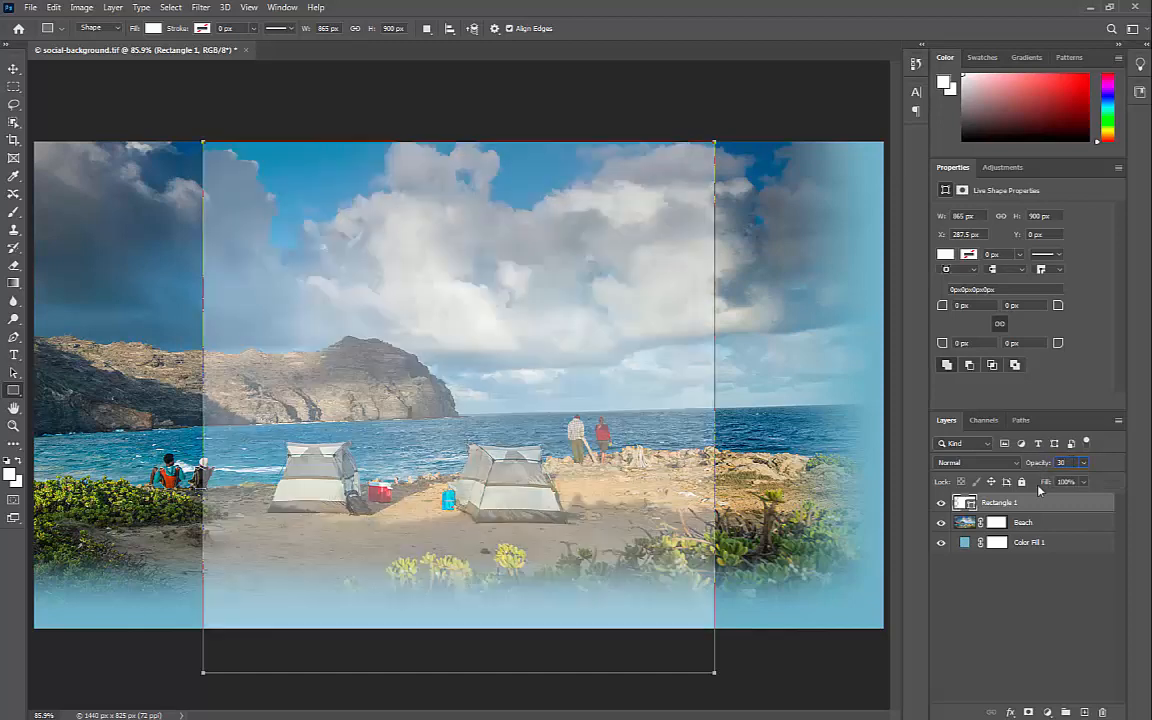
key("Return")
left_click(170, 8)
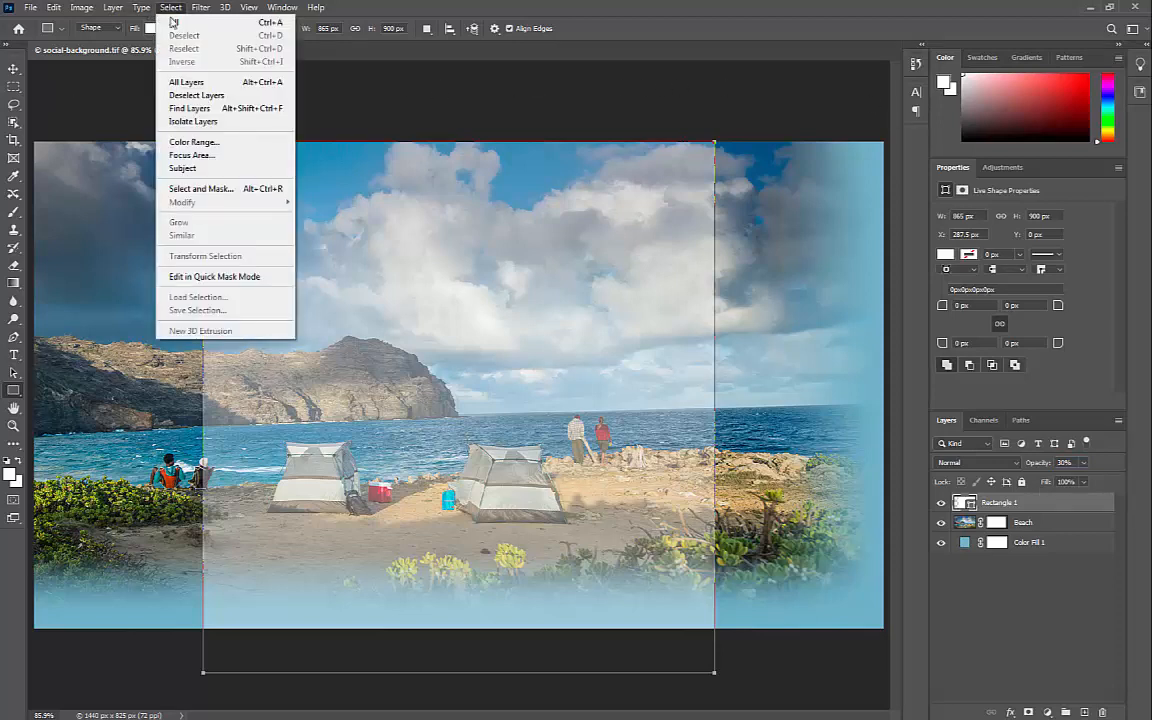
left_click(328, 80)
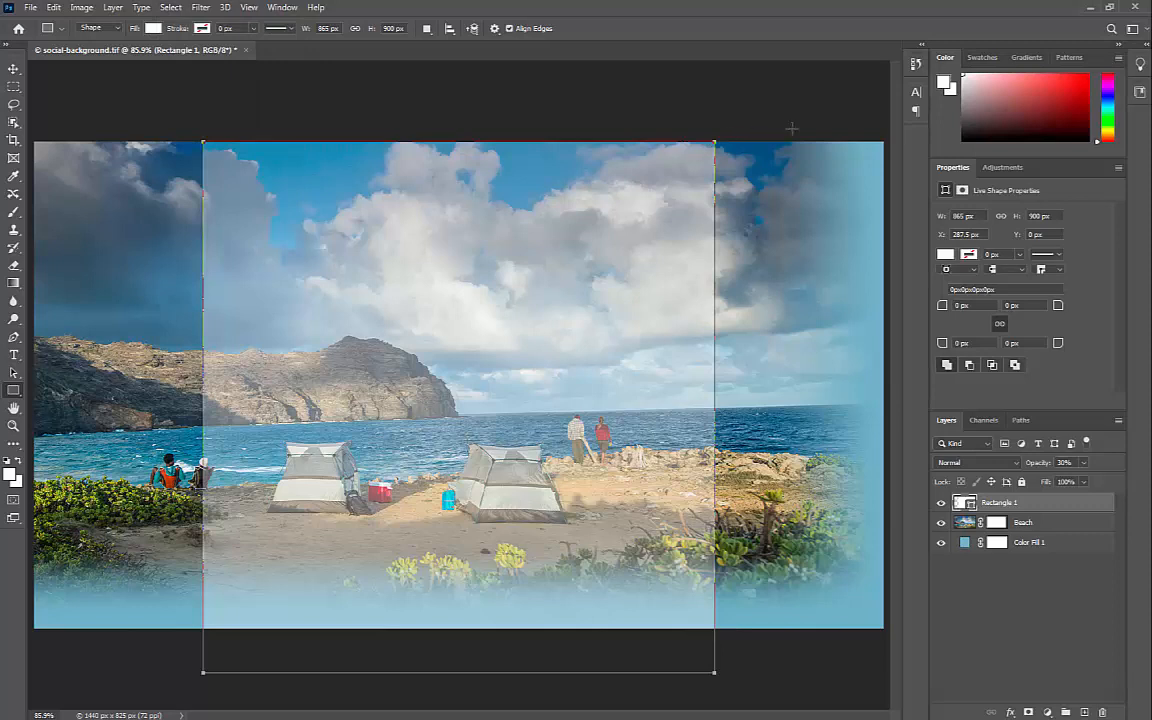
Delete the Pluralist_logo layer from the document
left_click(1030, 522)
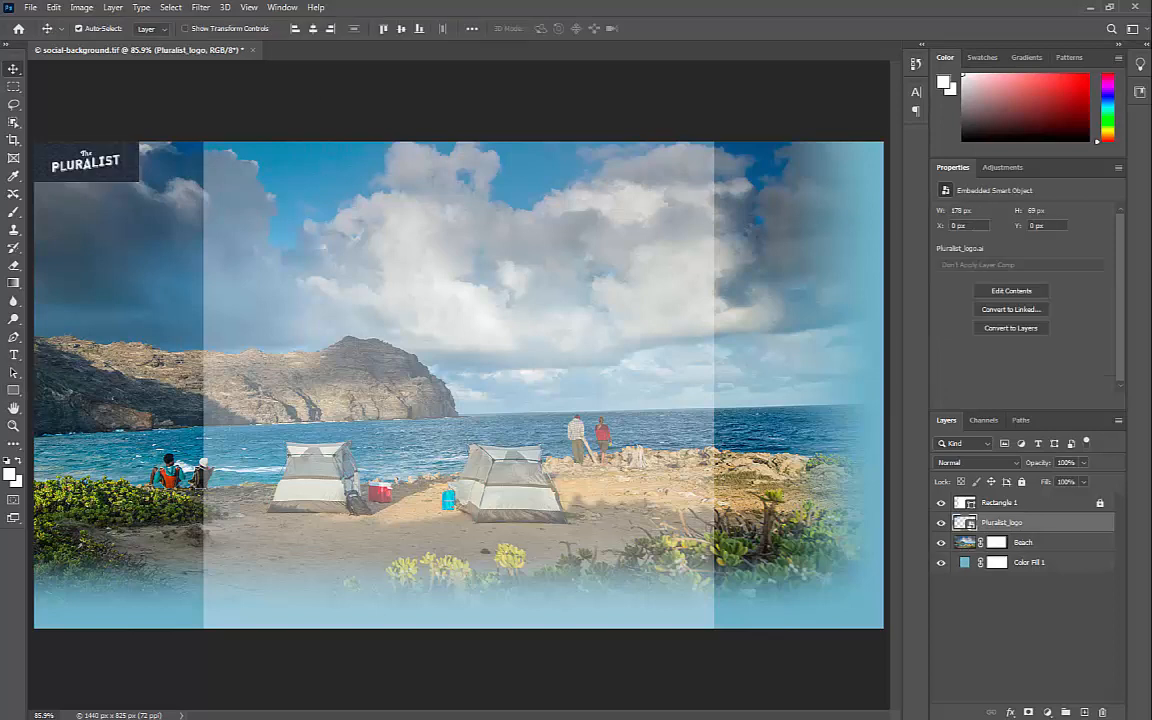
key("Delete")
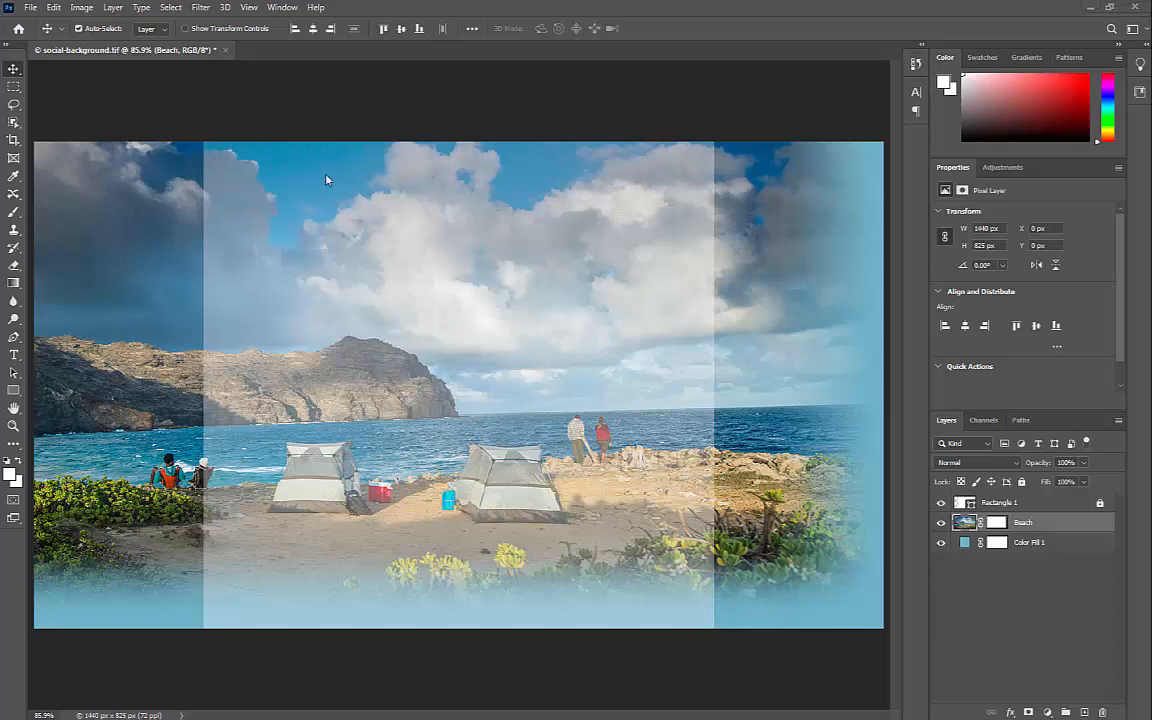
Place Pluralist_logo.ai above the Beach layer as an embedded smart object, cropped to its bounding box
left_click(33, 9)
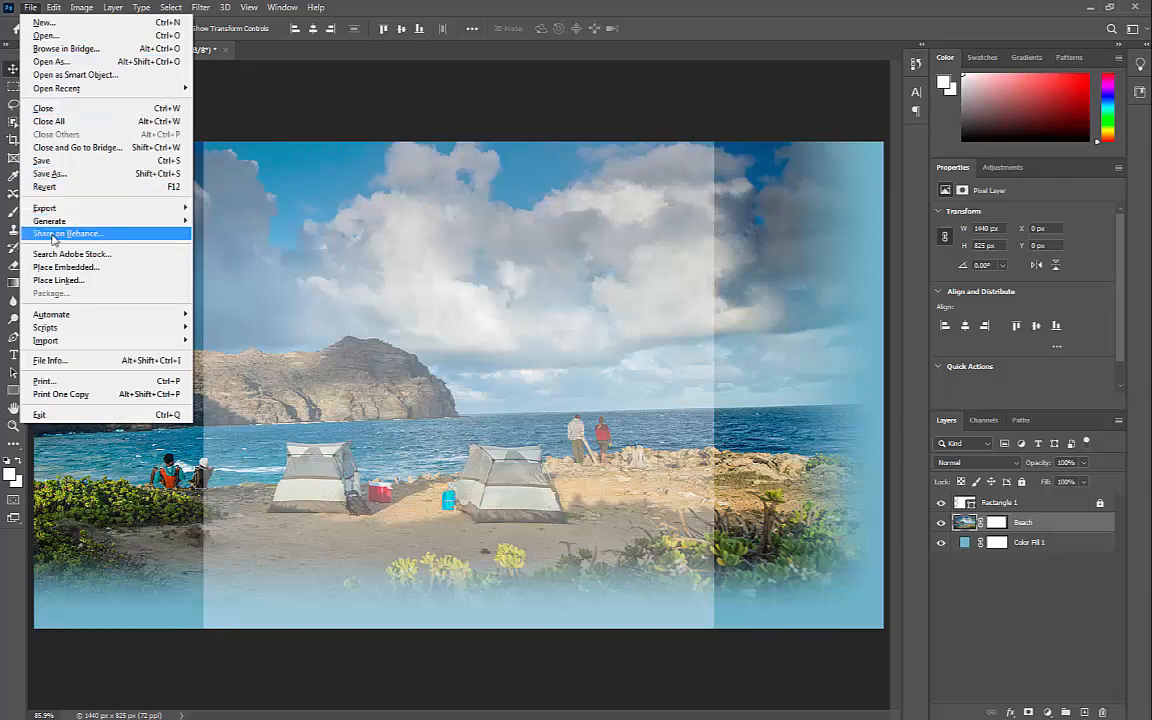
left_click(58, 268)
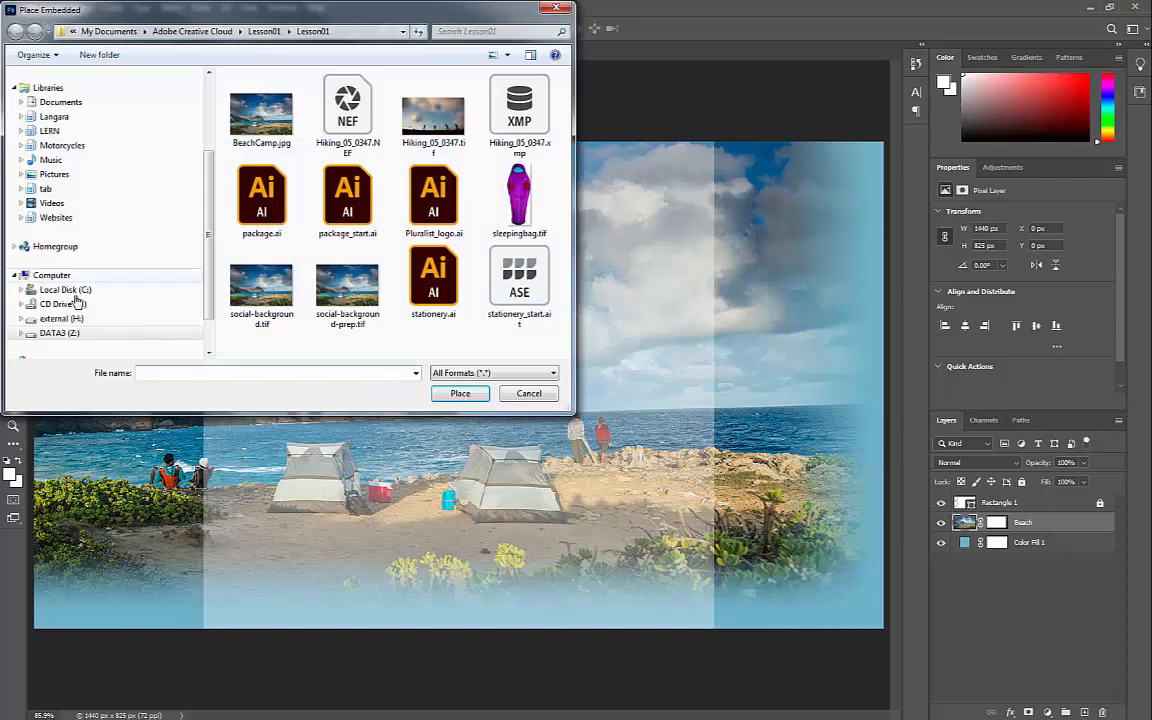
double_click(442, 207)
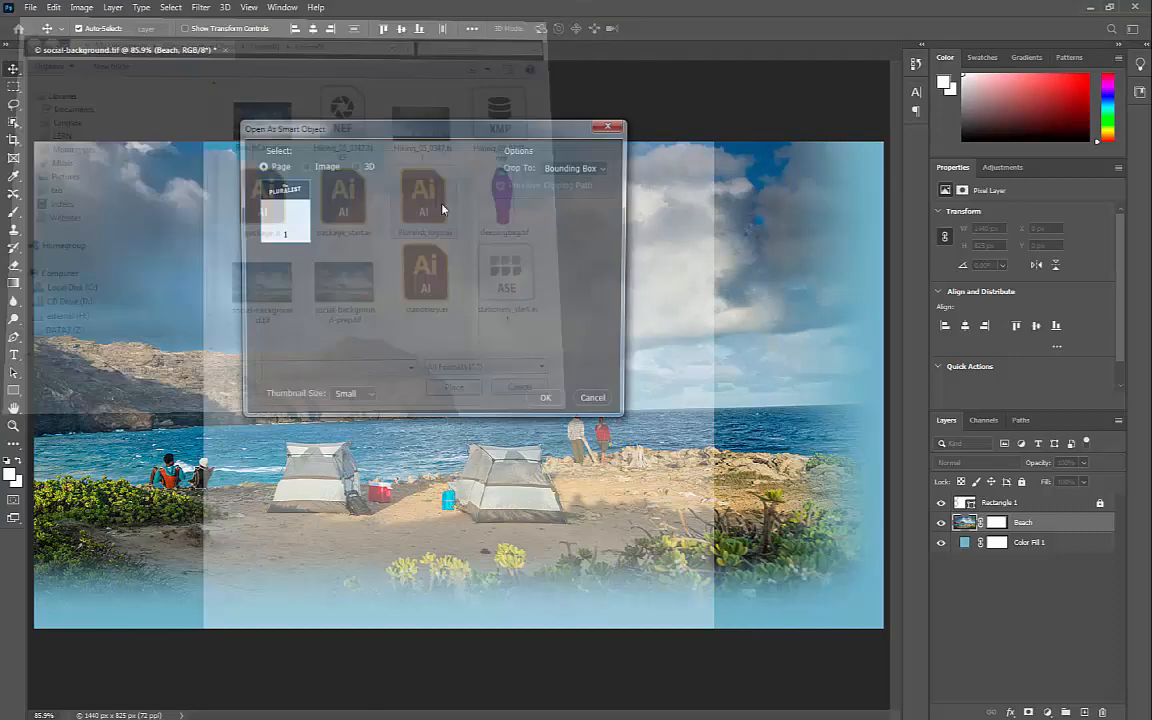
left_click(550, 405)
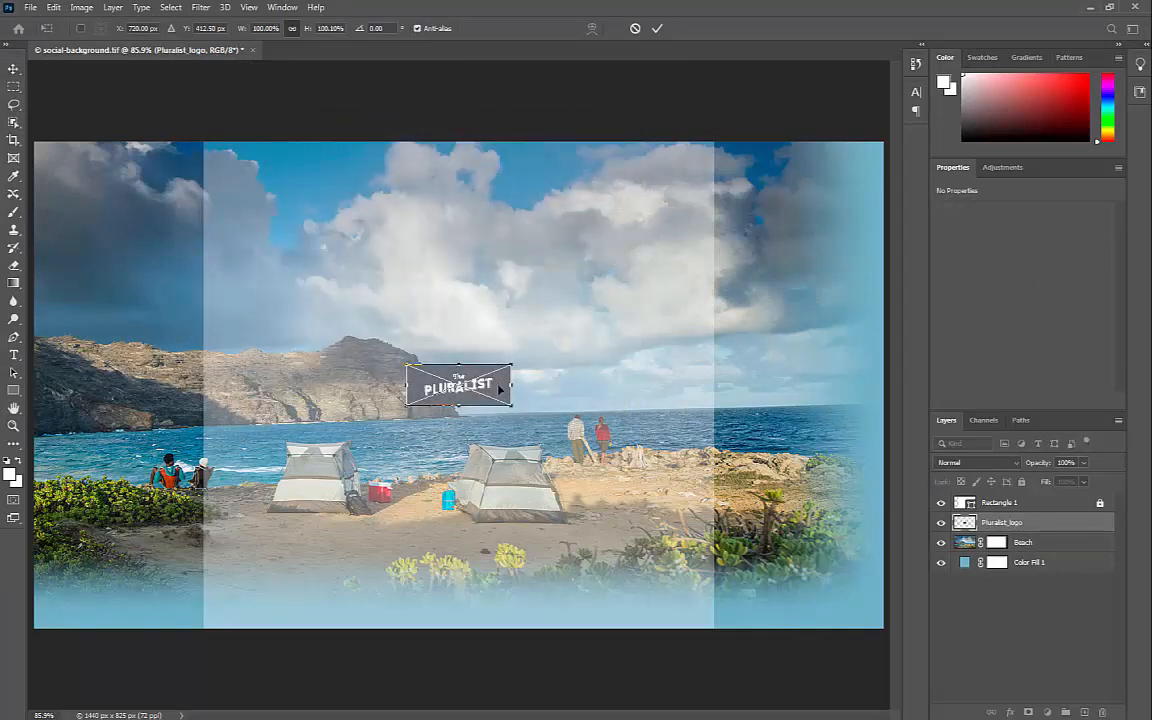
Move the placed logo into the canvas's top-left corner and enlarge it proportionally to about 240 x 93 px
left_click_drag(489, 389, 127, 174)
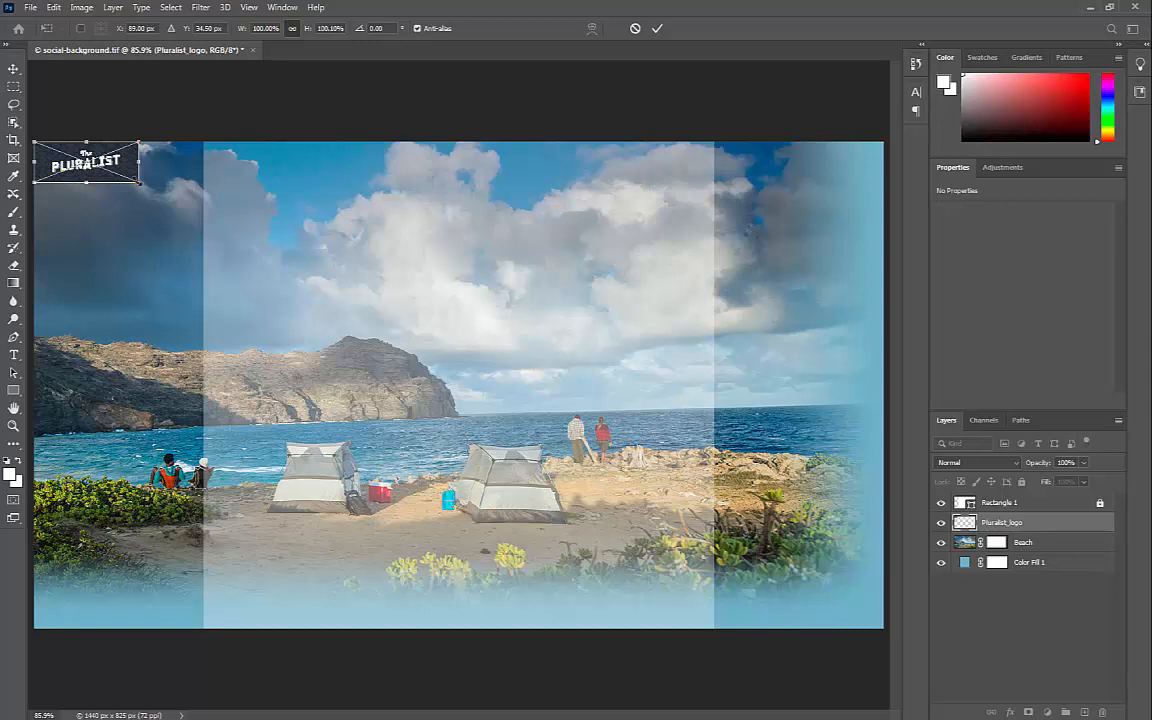
left_click_drag(141, 186, 168, 209)
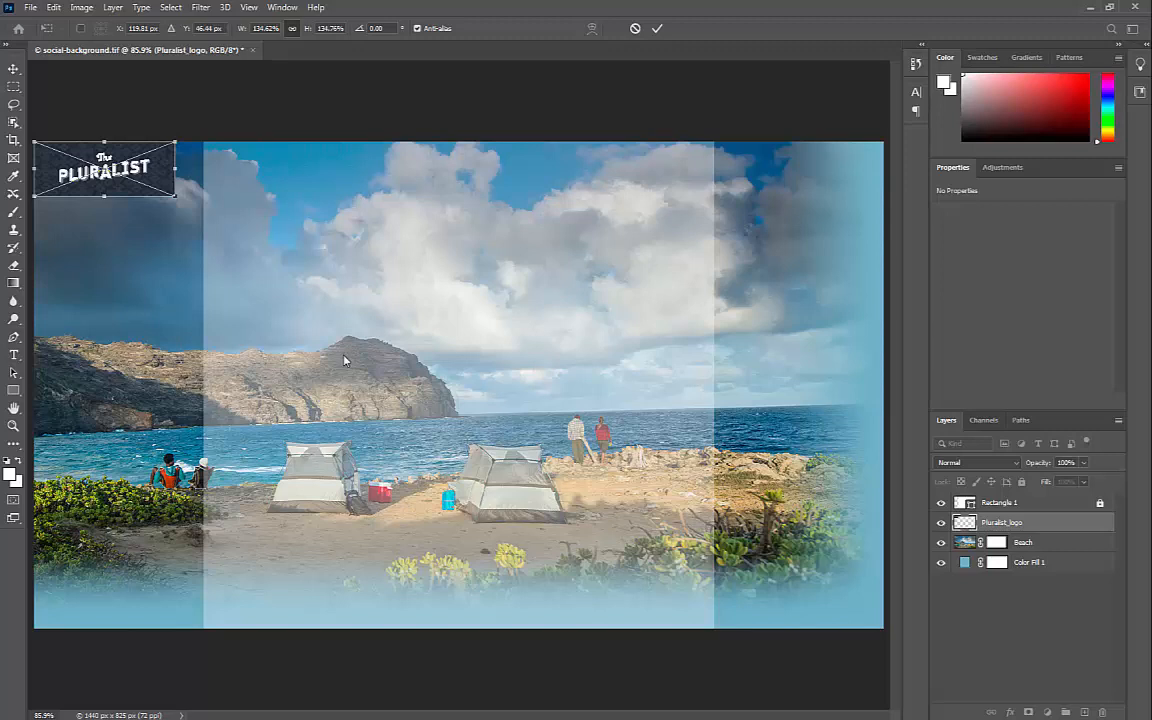
key("Return")
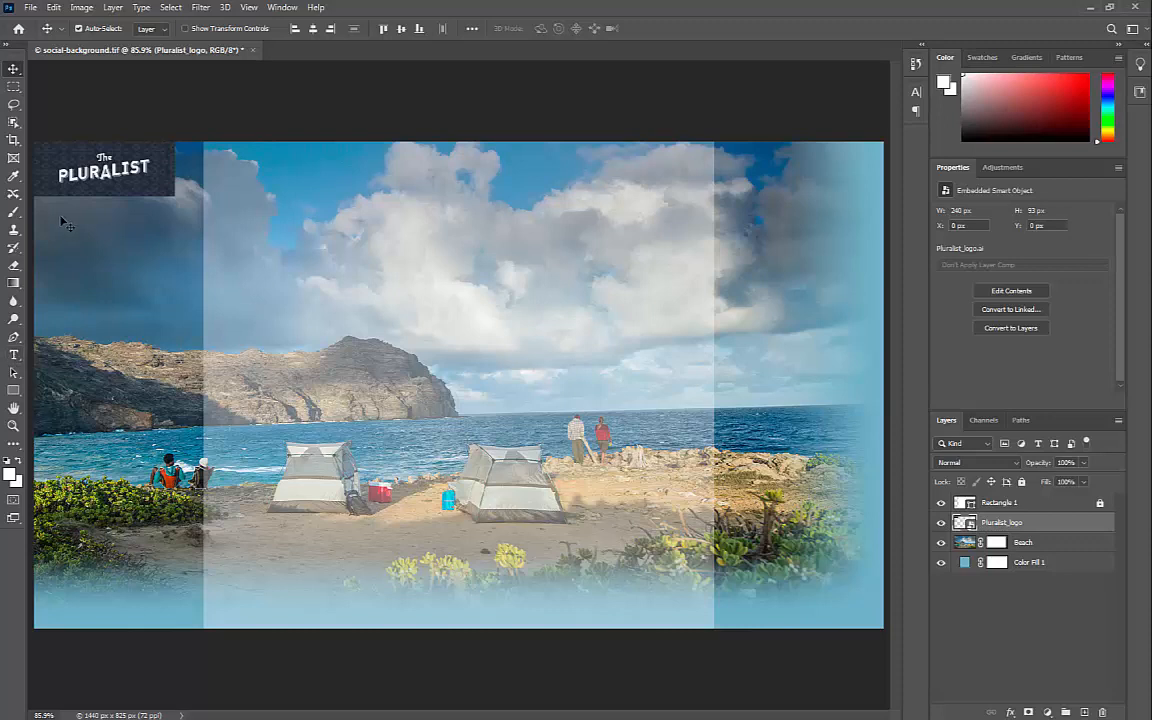
Add a text box about 215 x 121 px below the logo, with the paragraphs "Outdoor Gear" and "We're ready when you are"
left_click(13, 354)
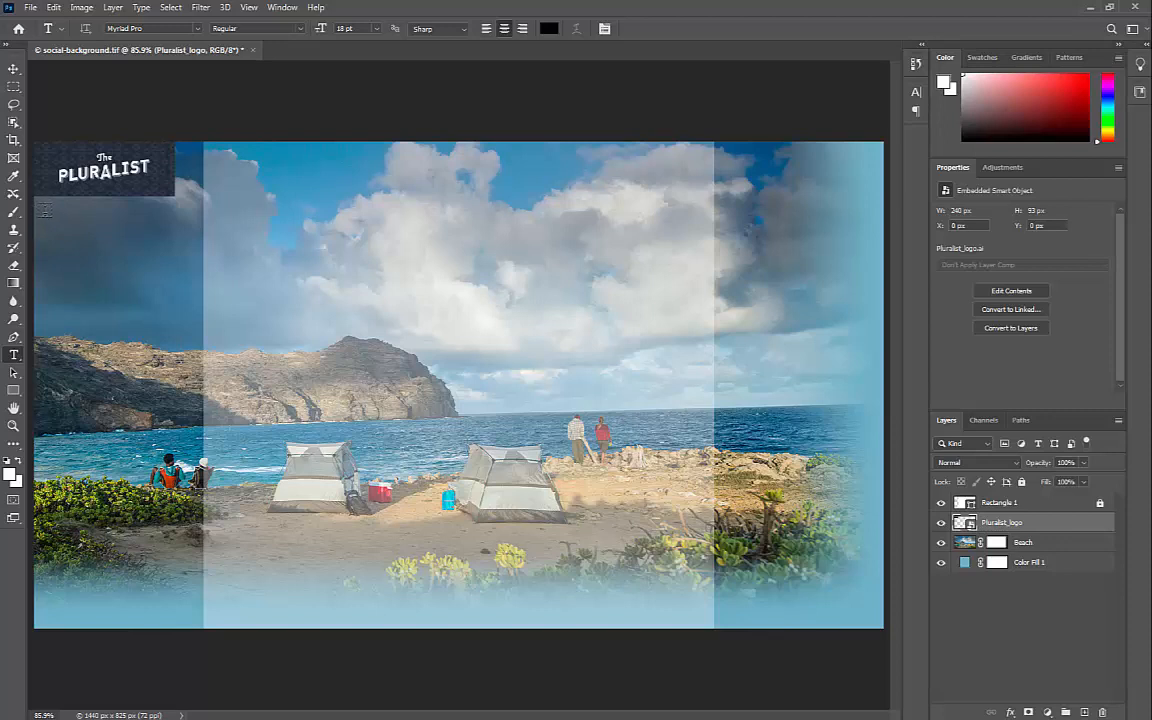
left_click_drag(41, 210, 169, 285)
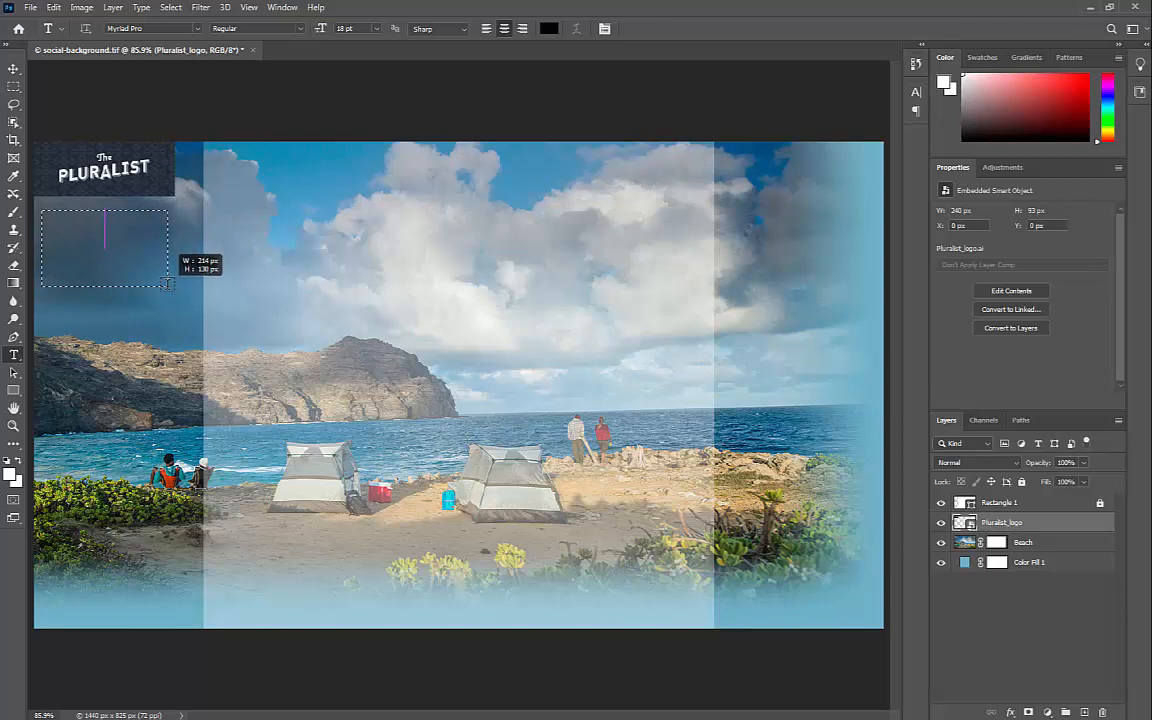
left_click_drag(167, 284, 167, 284)
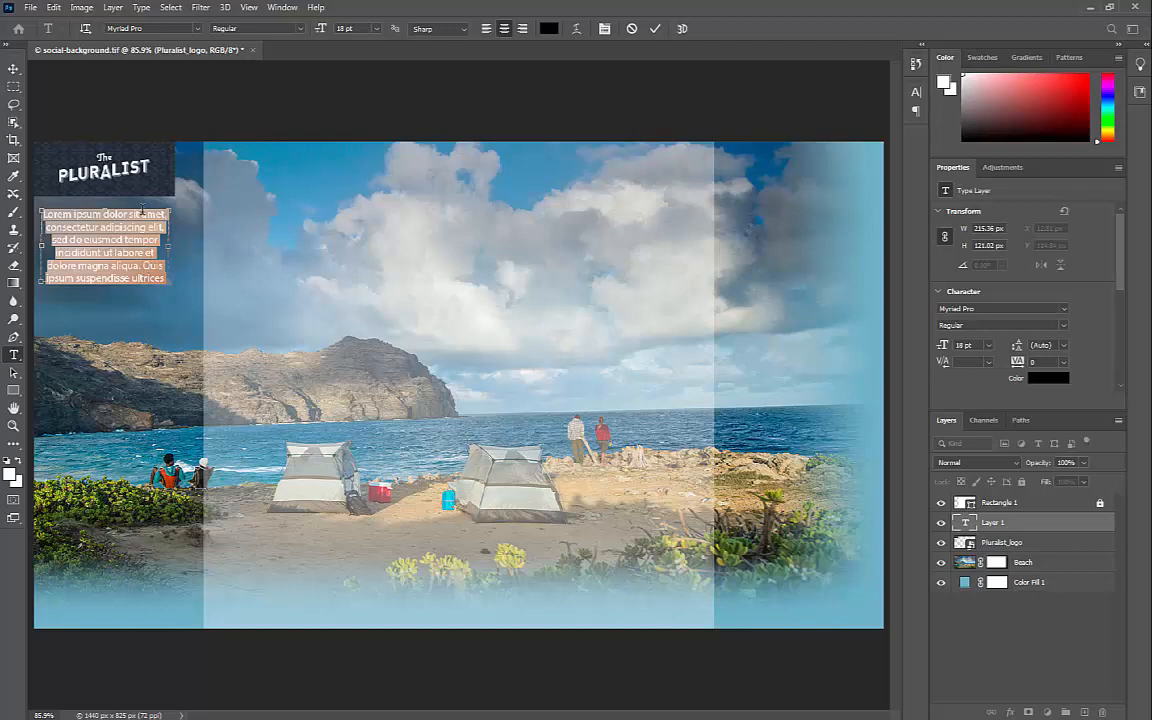
type("Outdoor Gear")
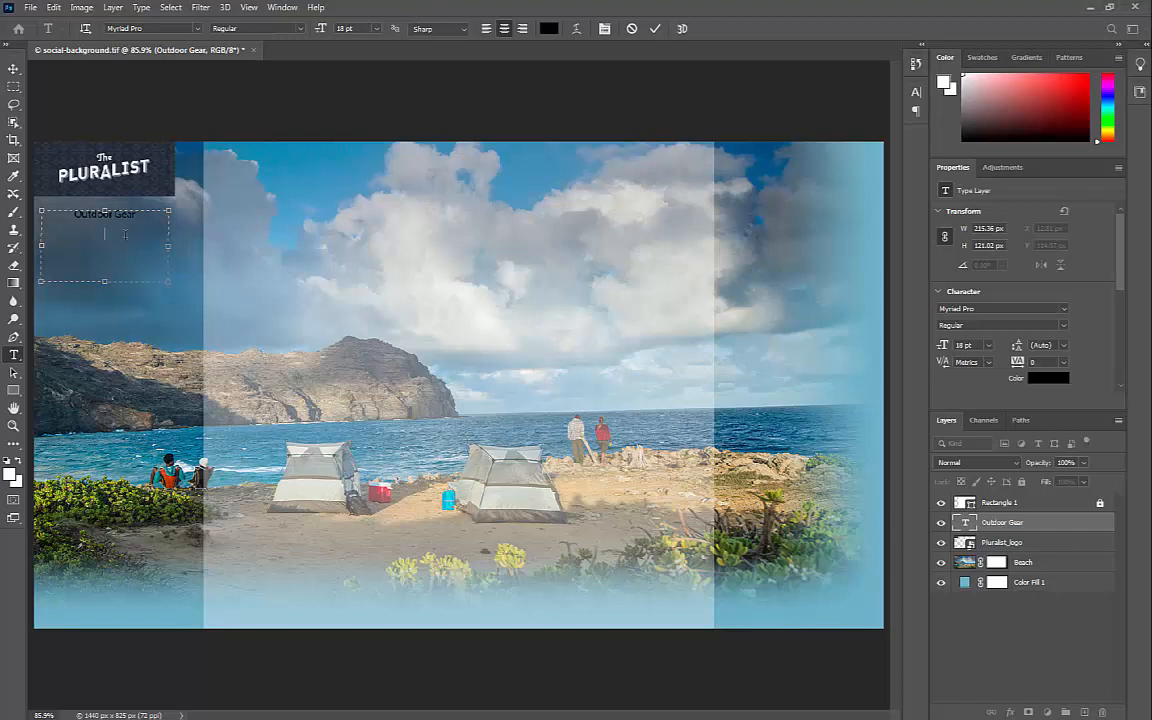
type("We're ready when you are")
Color both lines of text white (ffffff), with the color picker limited to web colors
left_click_drag(160, 232, 60, 200)
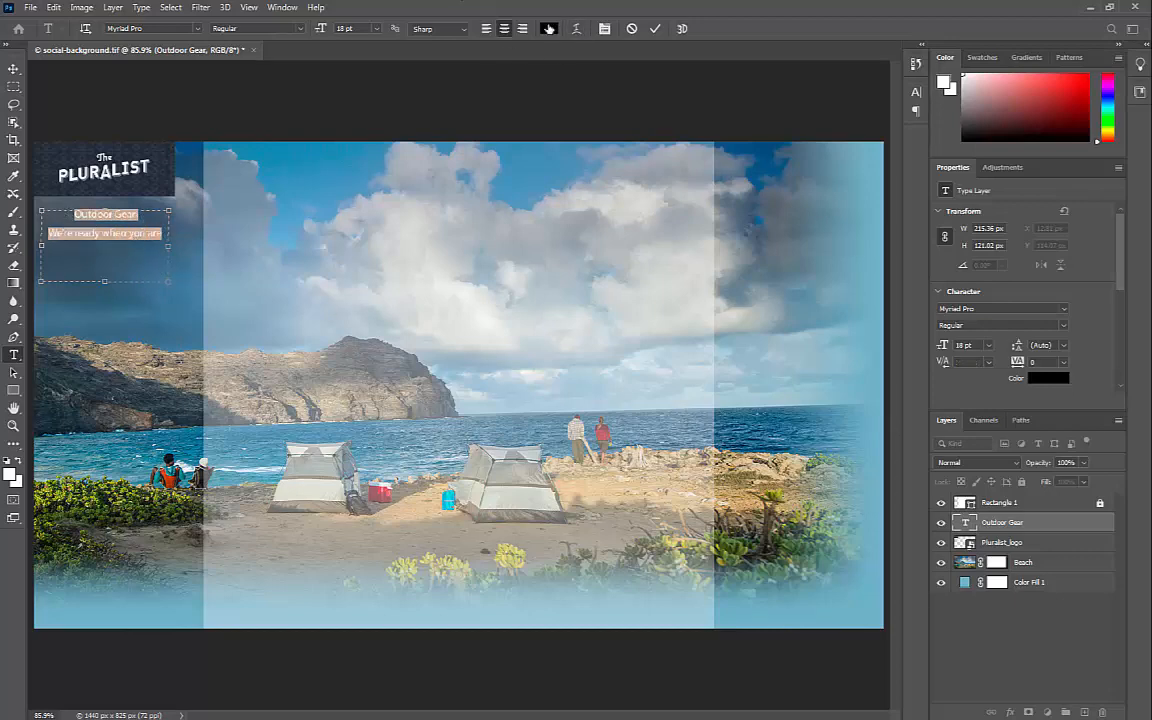
left_click(549, 28)
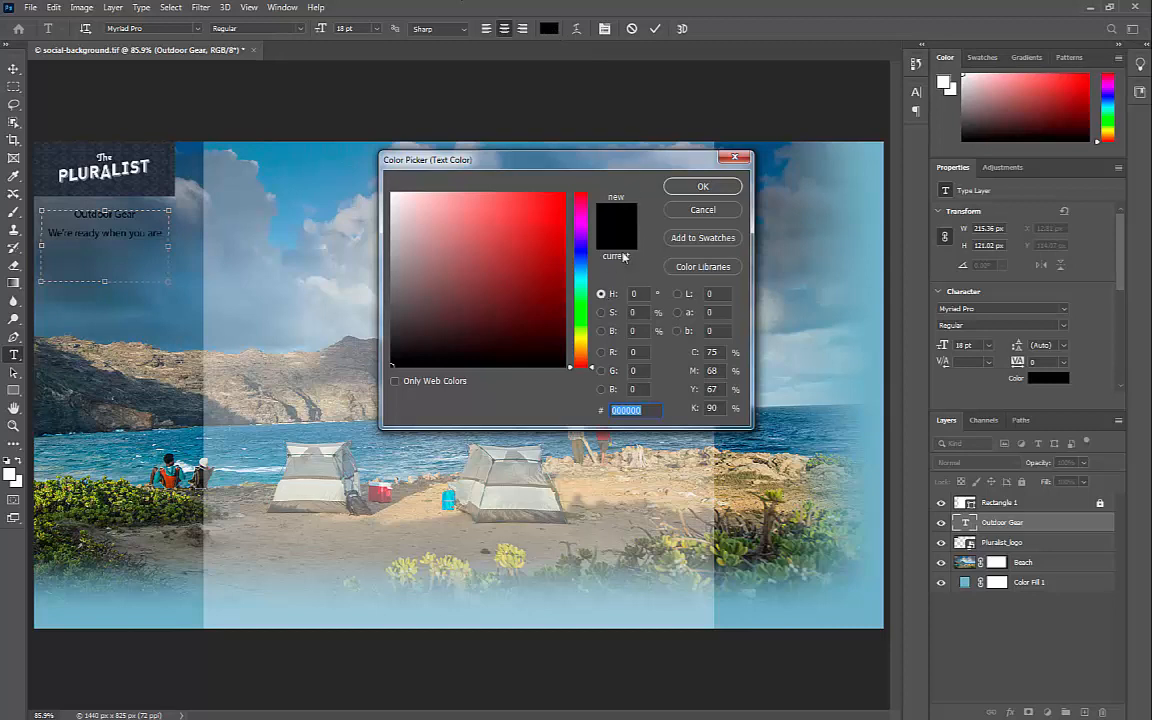
left_click(395, 381)
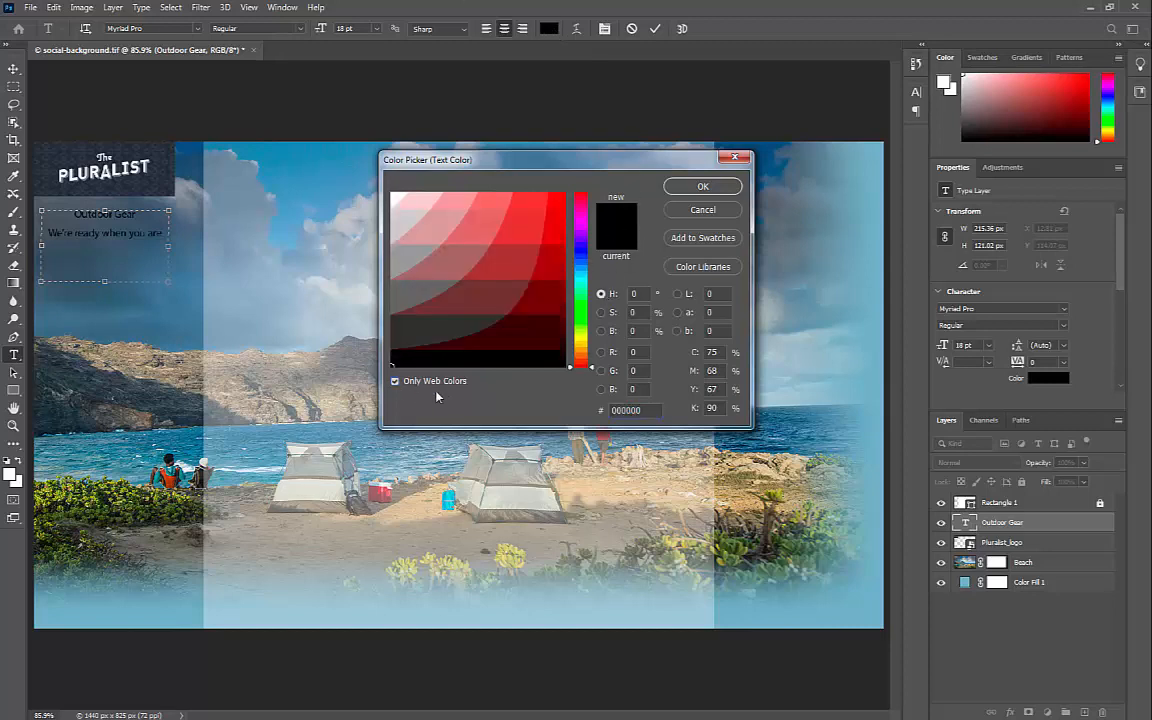
left_click(393, 196)
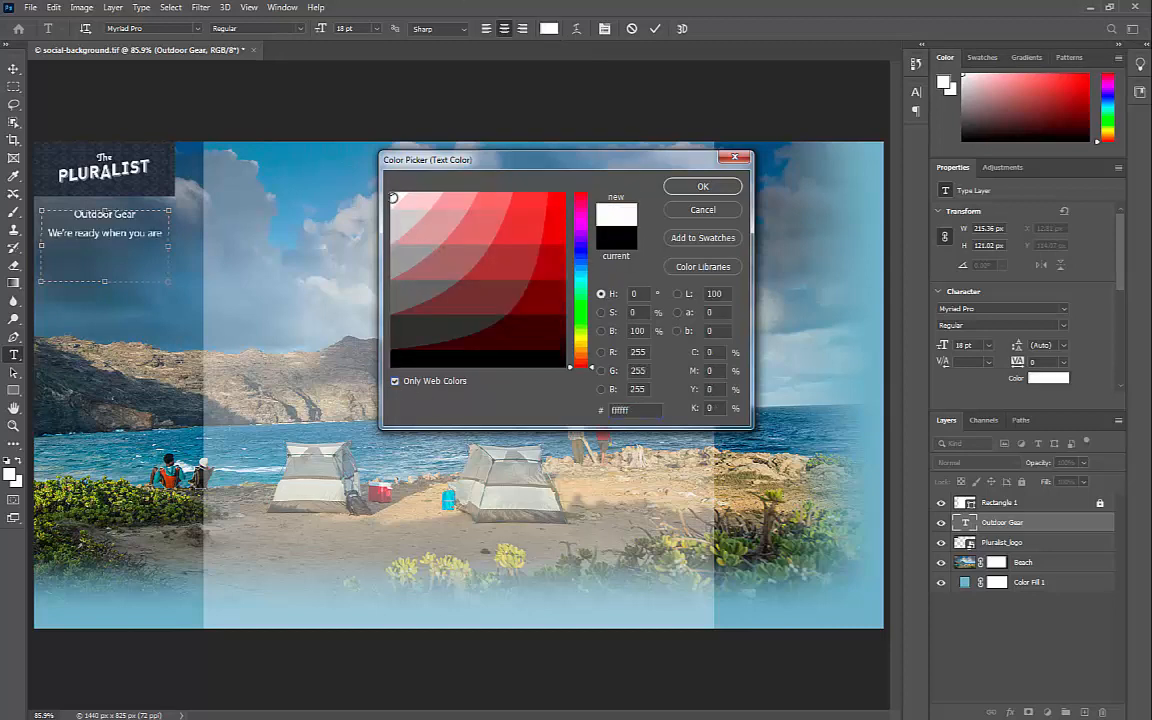
left_click(703, 186)
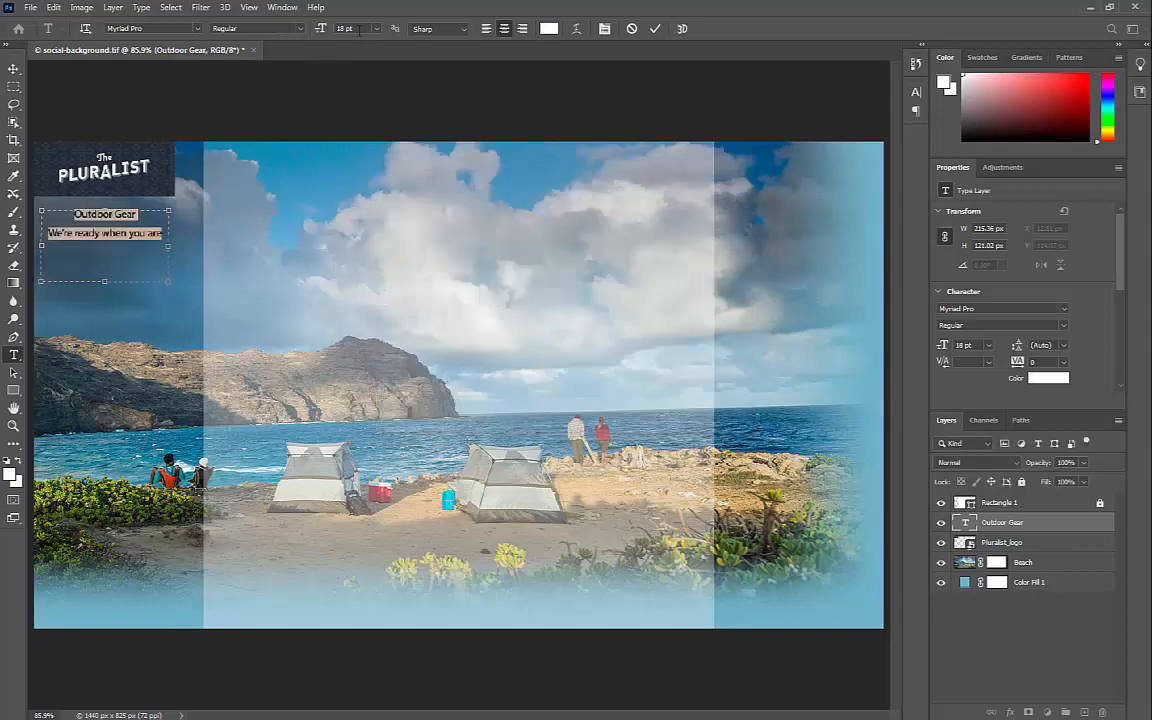
Set the font size of both lines of text to 22 pt
left_click(359, 29)
type("22")
key("Return")
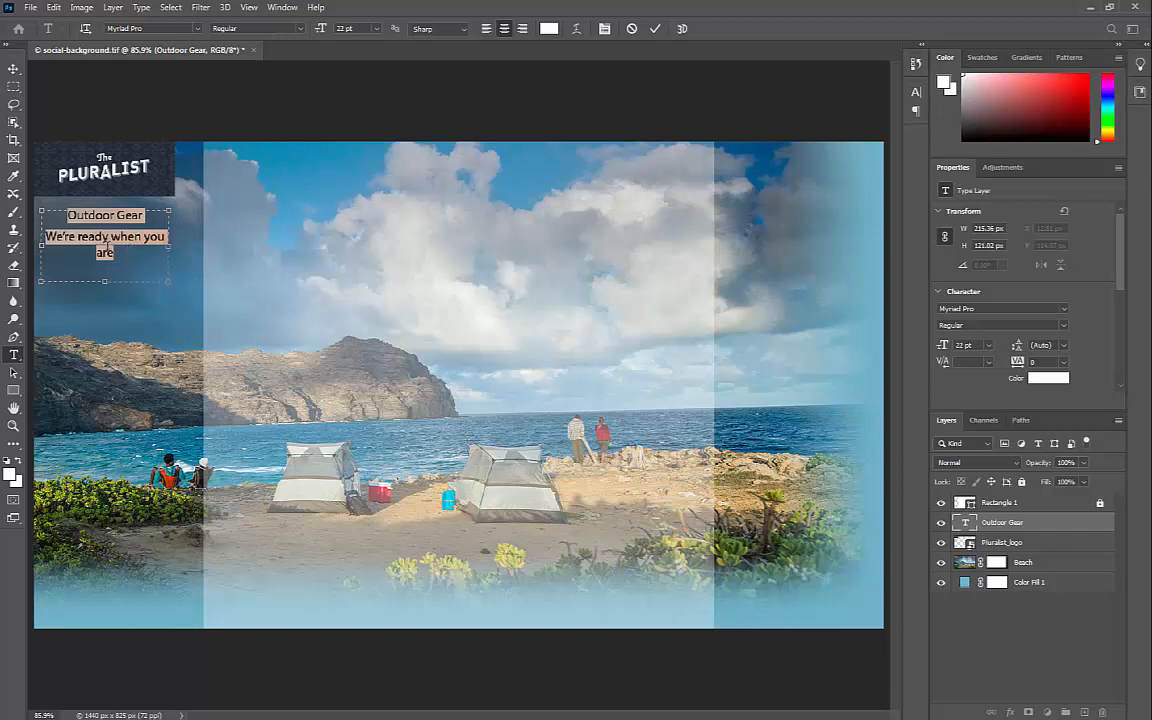
Set the font size of the line "We're ready when you are" to 20 pt so it fits on one line
left_click_drag(116, 253, 84, 252)
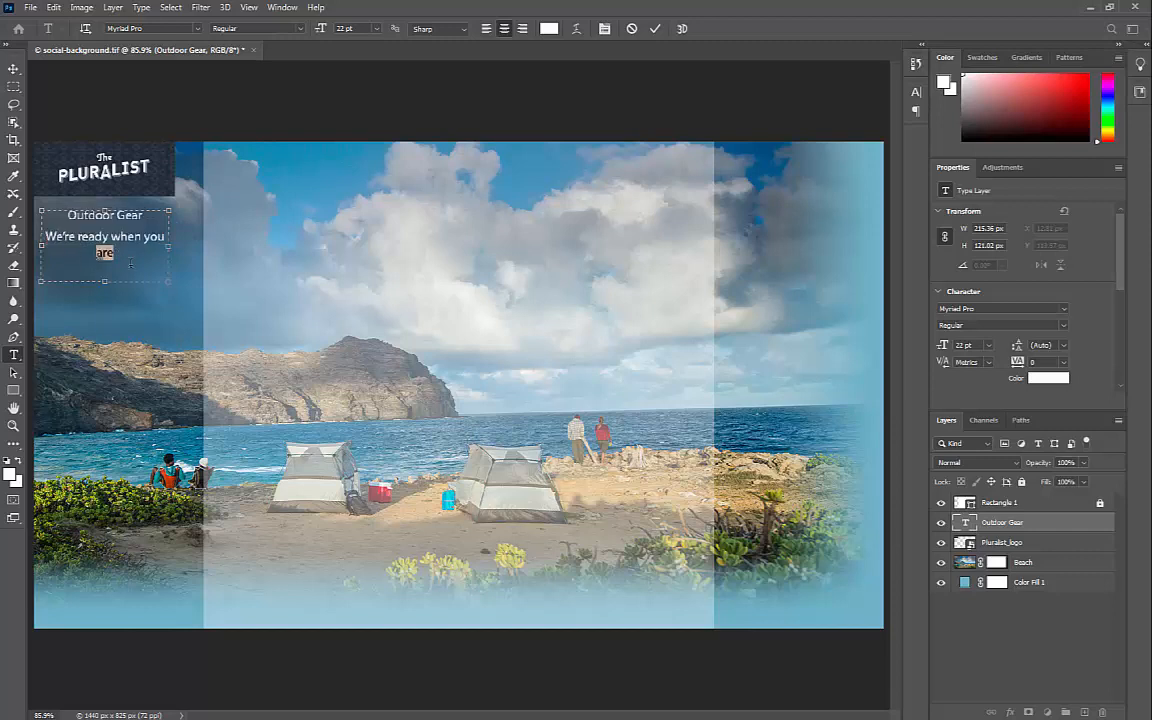
left_click(99, 251)
left_click_drag(108, 253, 45, 236)
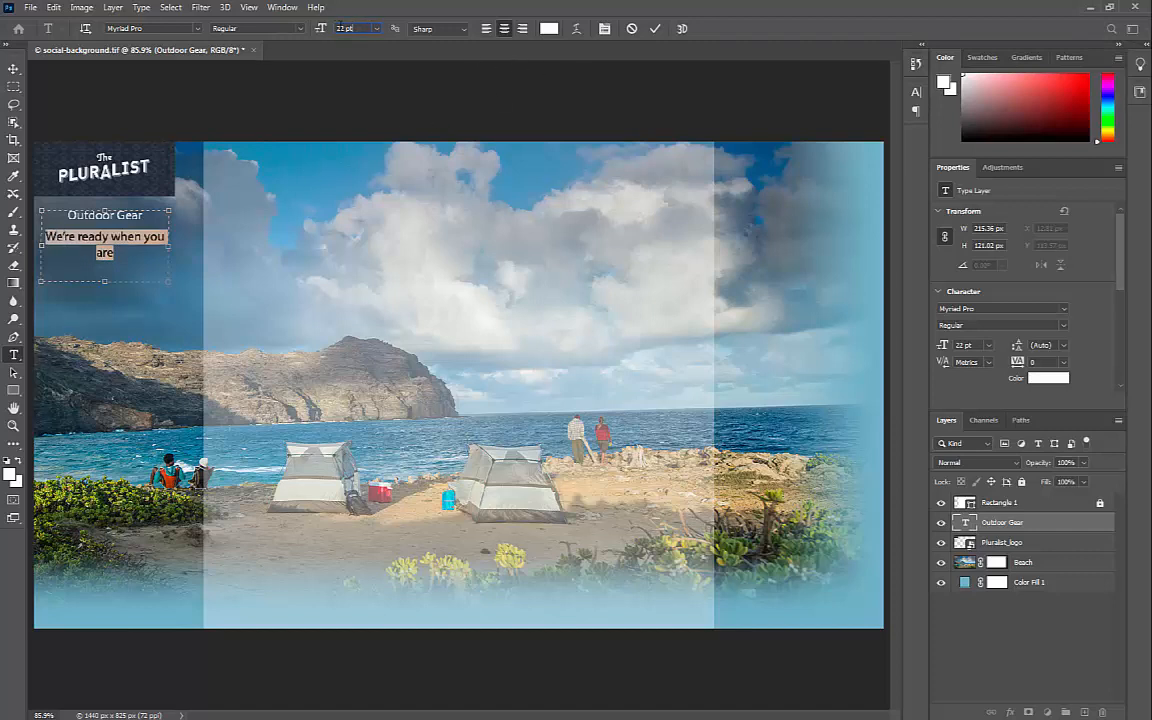
left_click(341, 28)
type("20")
key("Return")
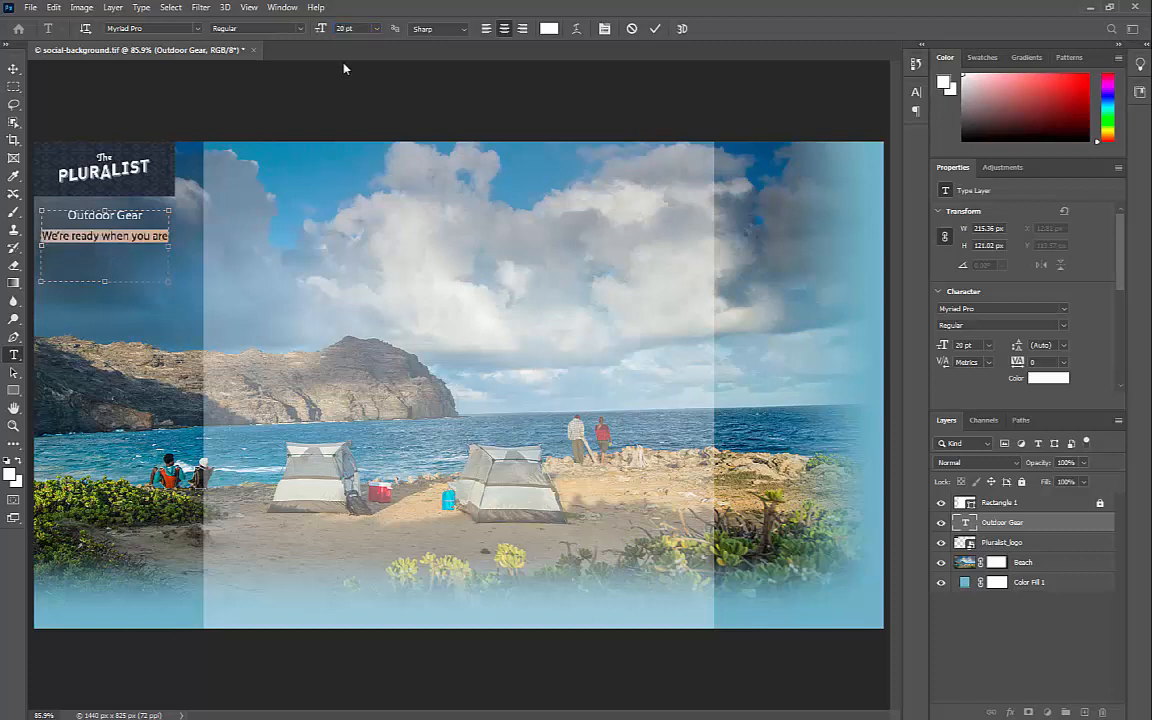
Format the "Outdoor Gear" line in All Caps with the Bold font style
left_click_drag(143, 215, 67, 215)
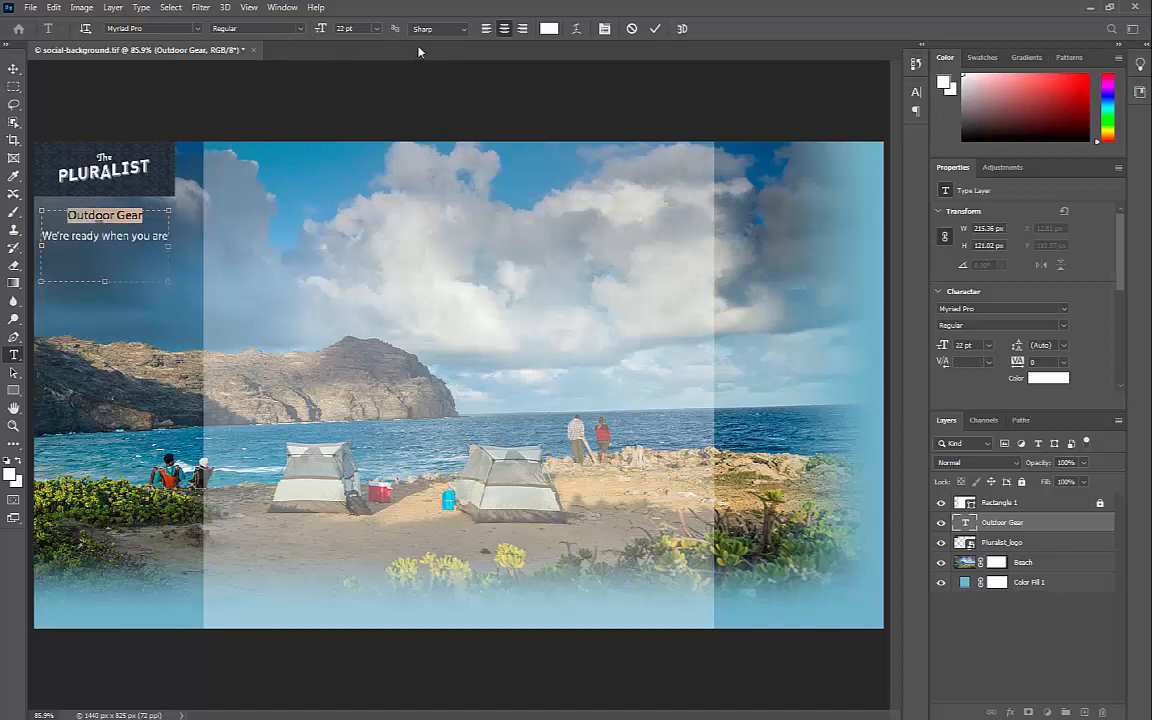
left_click(605, 30)
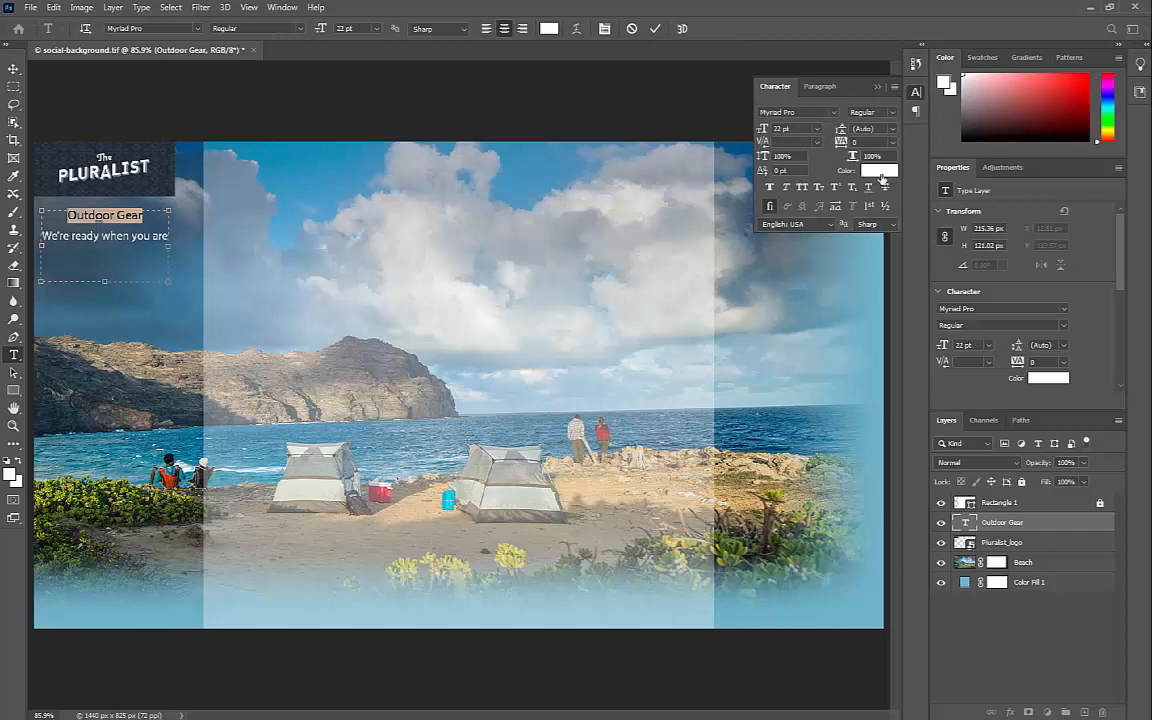
left_click(803, 188)
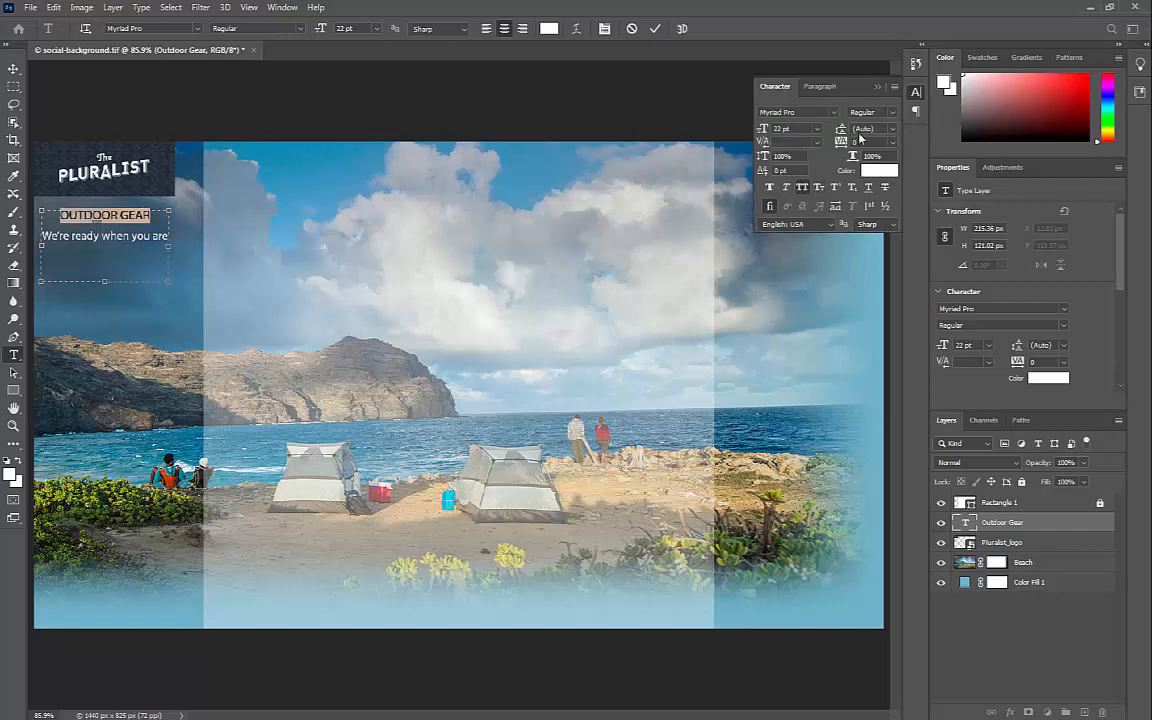
left_click(894, 115)
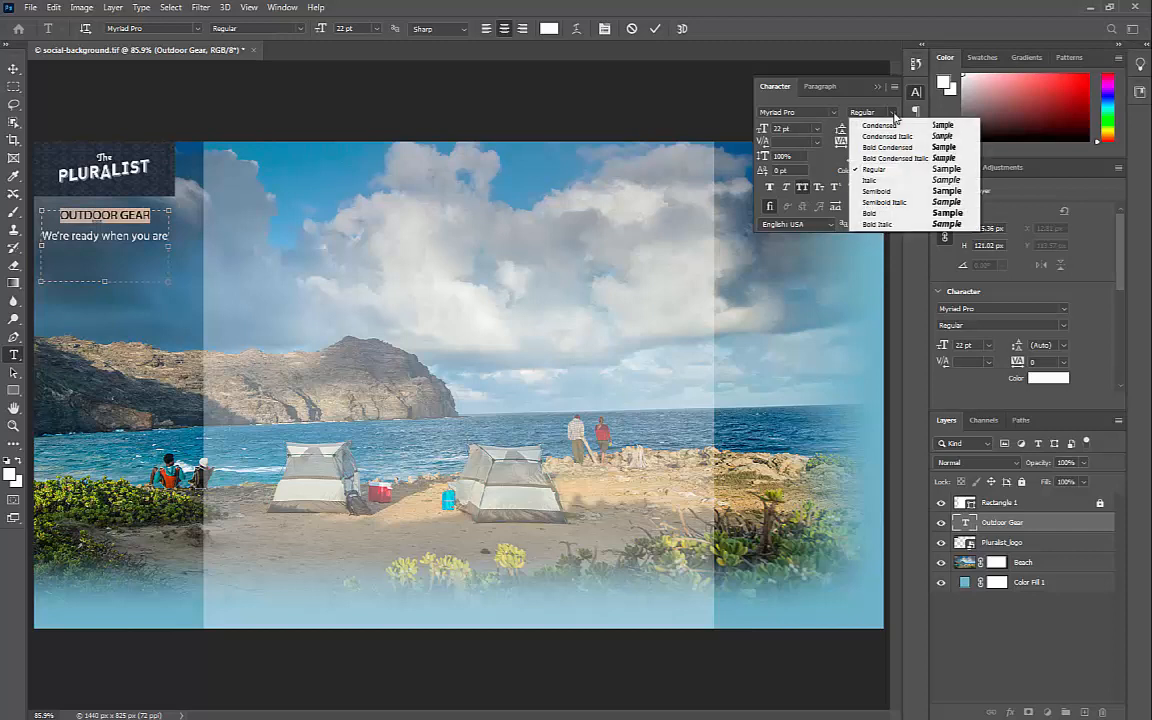
left_click(872, 213)
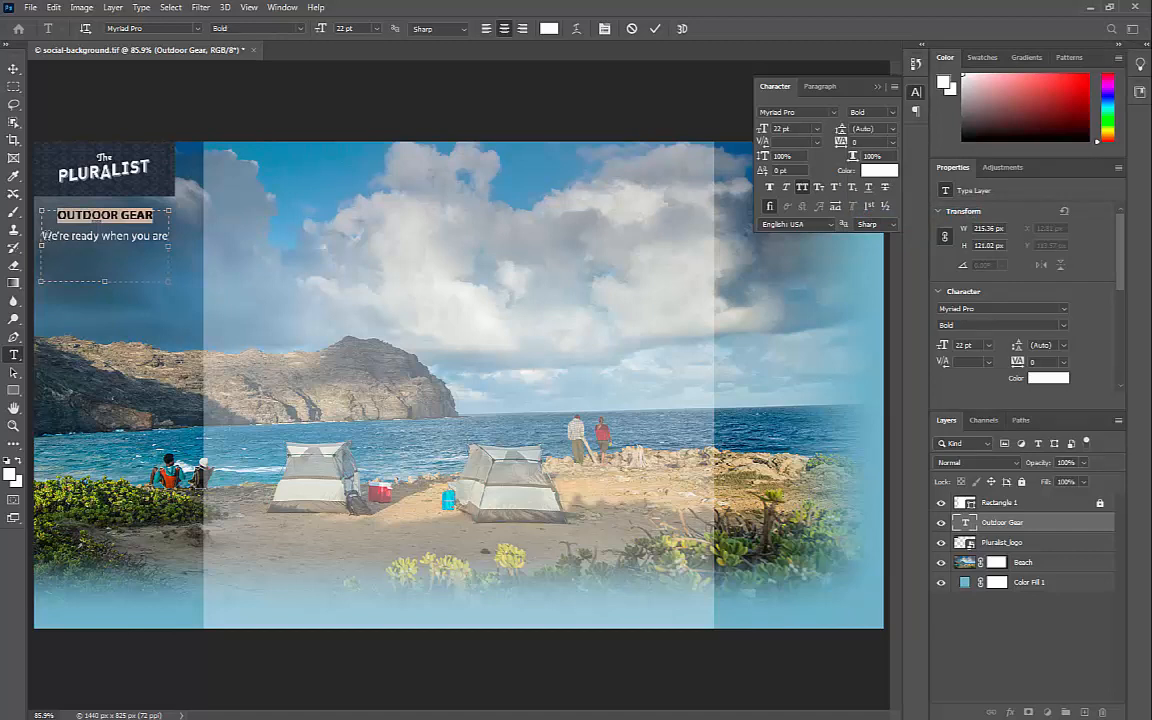
Check the paragraph spacing settings of the line "We're ready when you are"
left_click(54, 236)
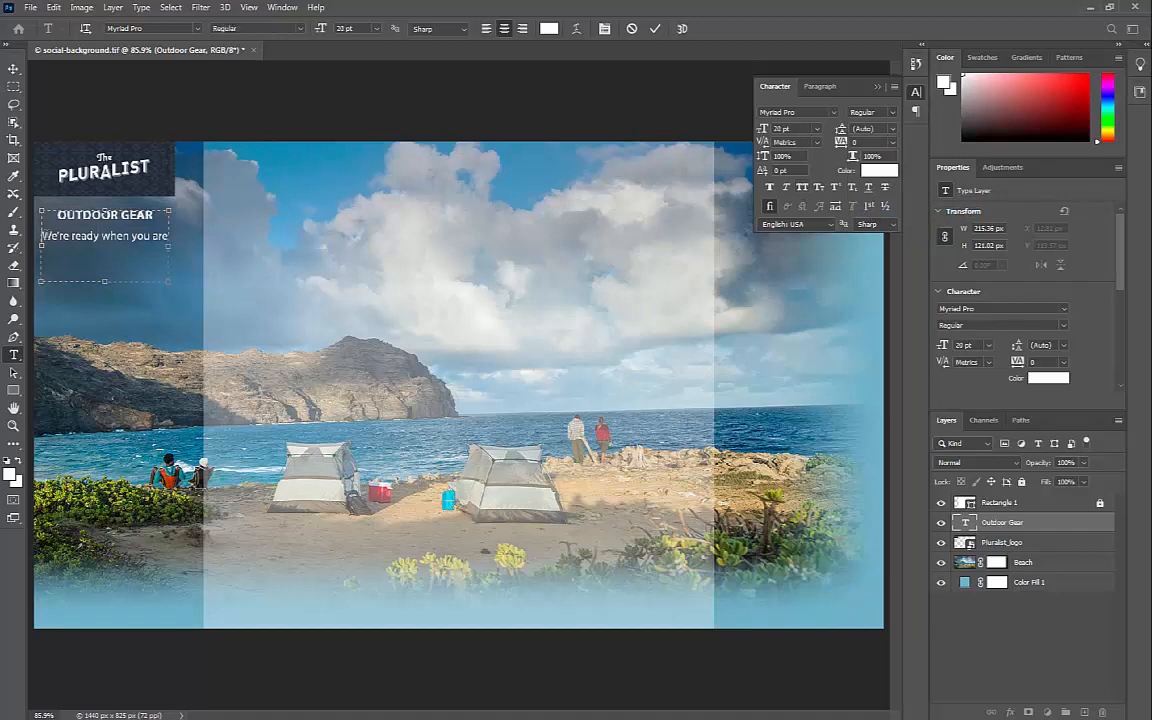
left_click_drag(42, 236, 168, 236)
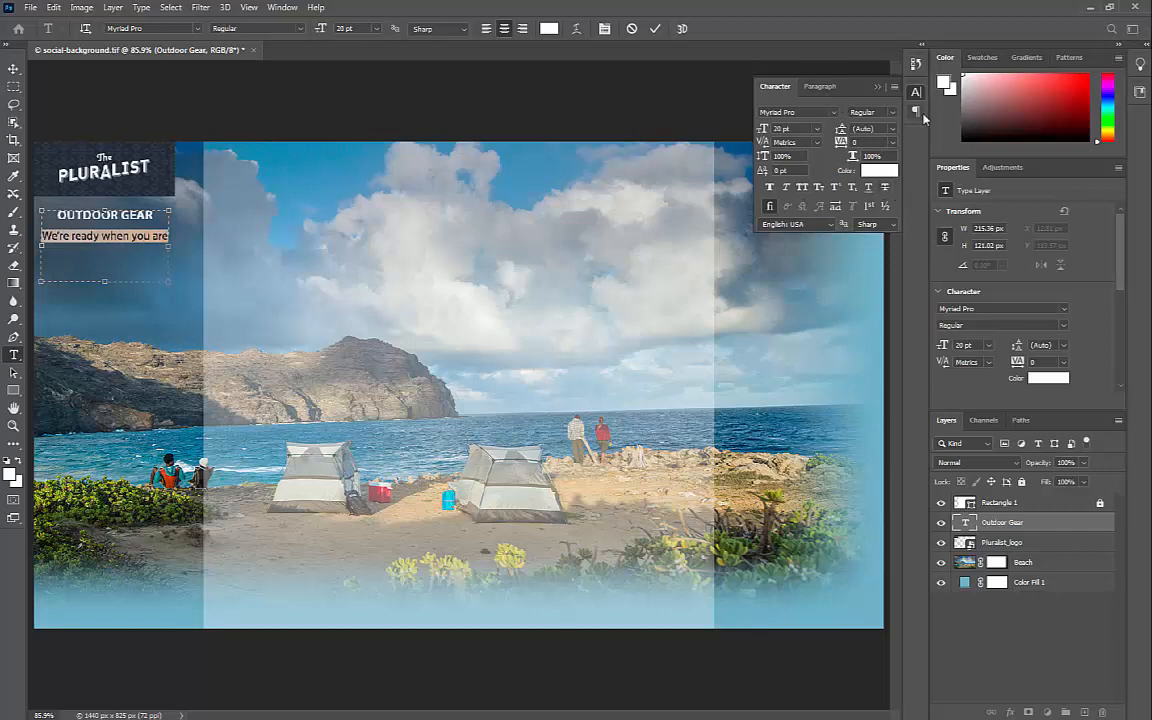
left_click(826, 89)
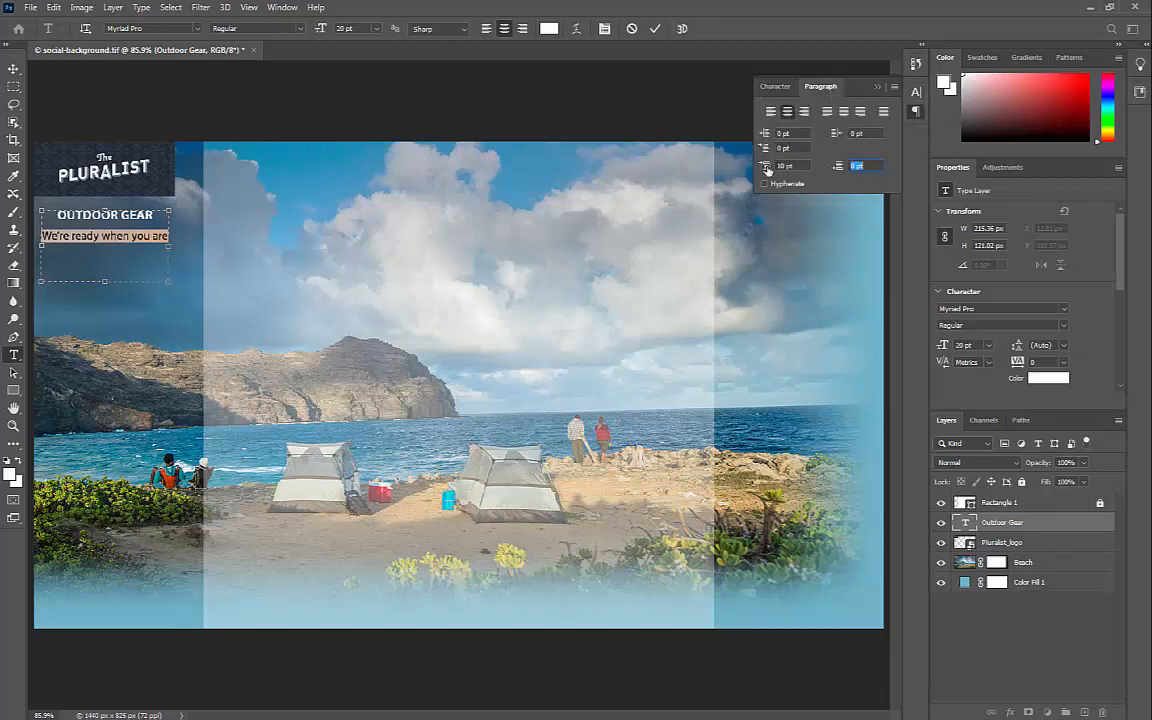
left_click(783, 166)
left_click(916, 111)
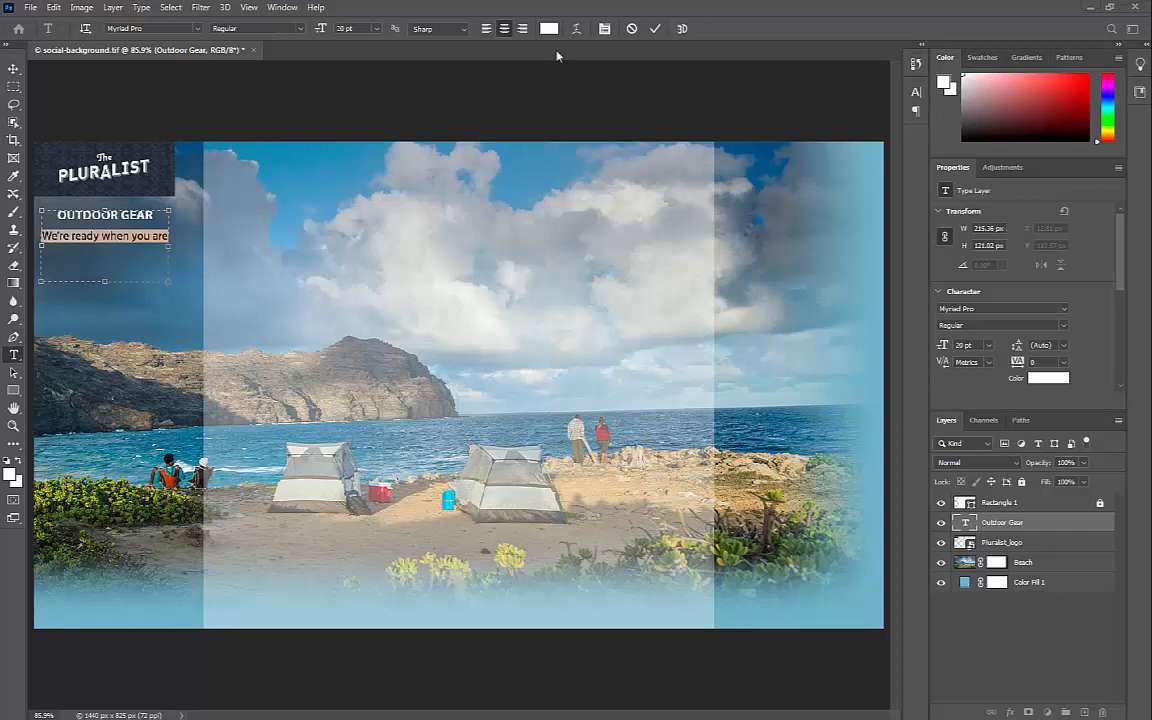
Commit the tagline text and choose the Content-Aware Move tool, with the Beach layer active
left_click(15, 196)
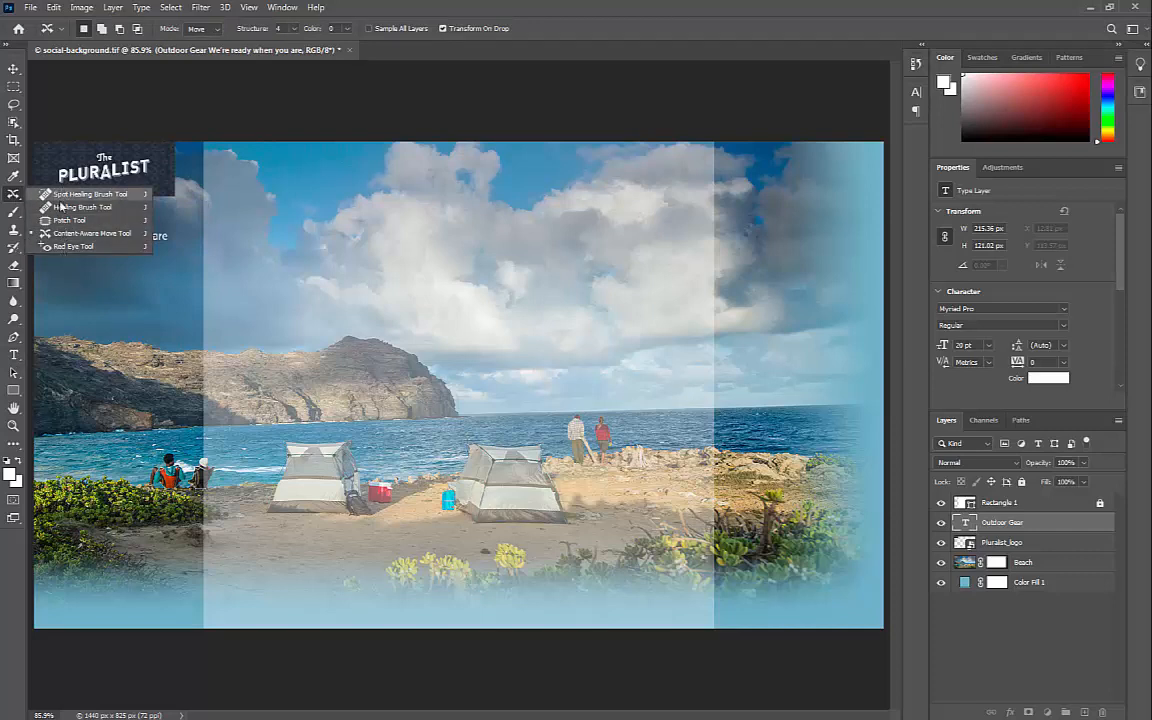
left_click(60, 233)
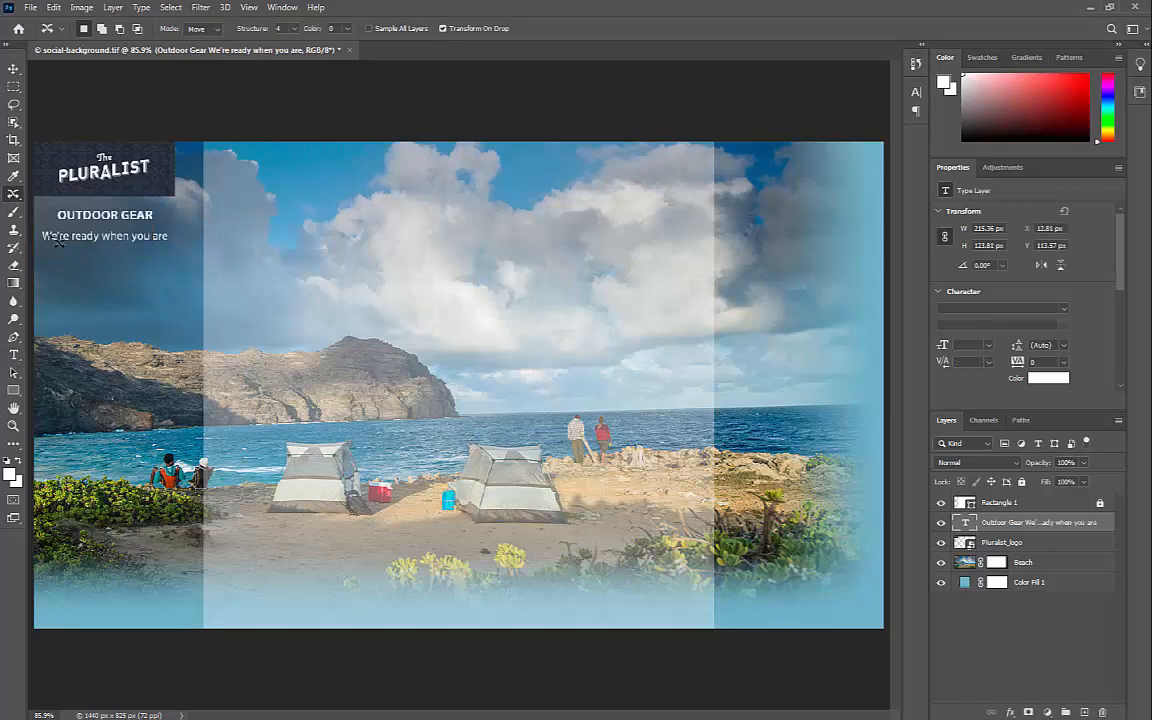
right_click(12, 195)
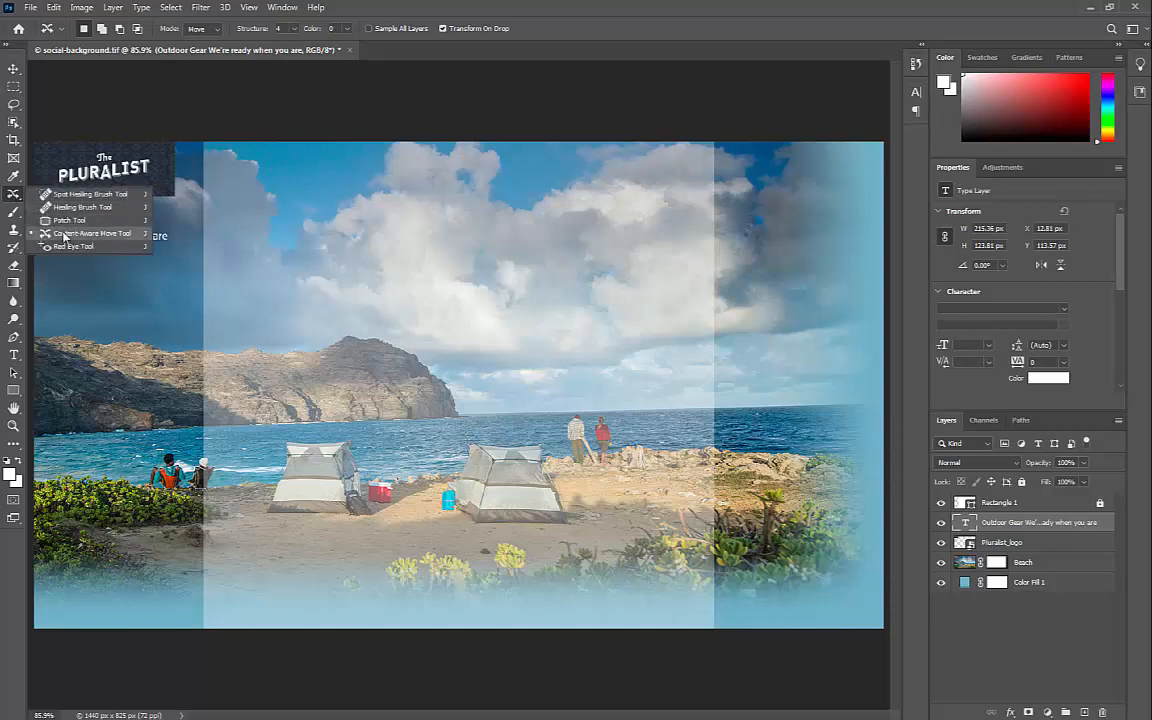
left_click(63, 234)
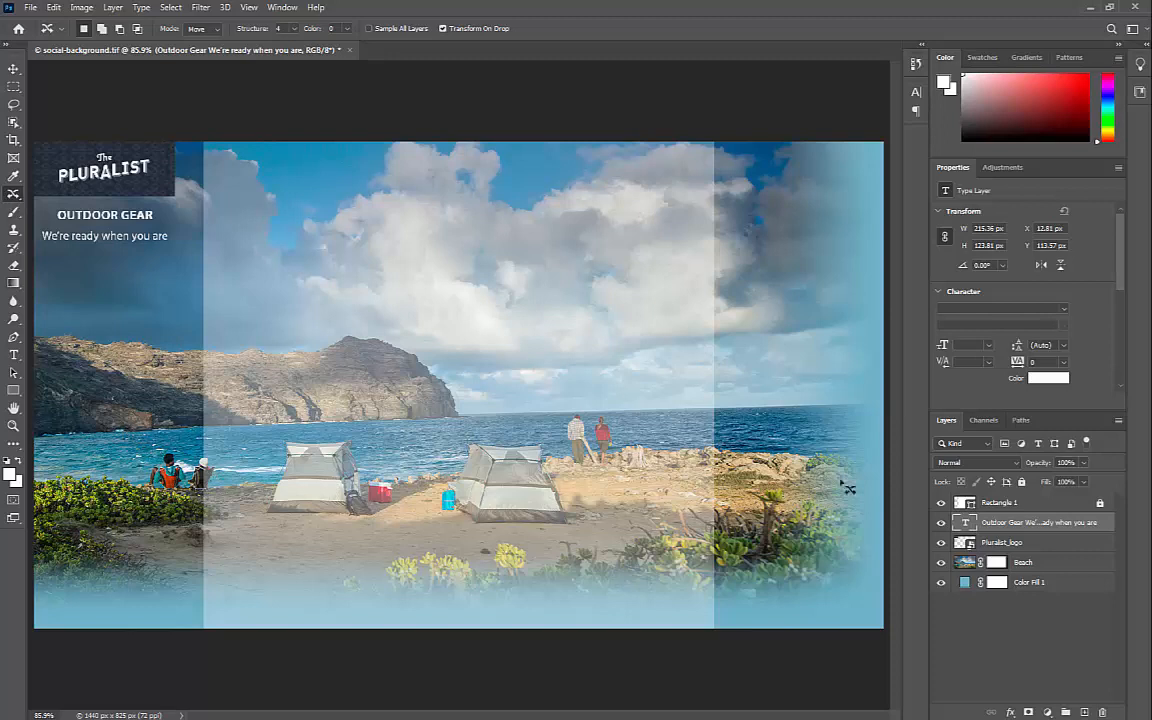
left_click(1047, 568)
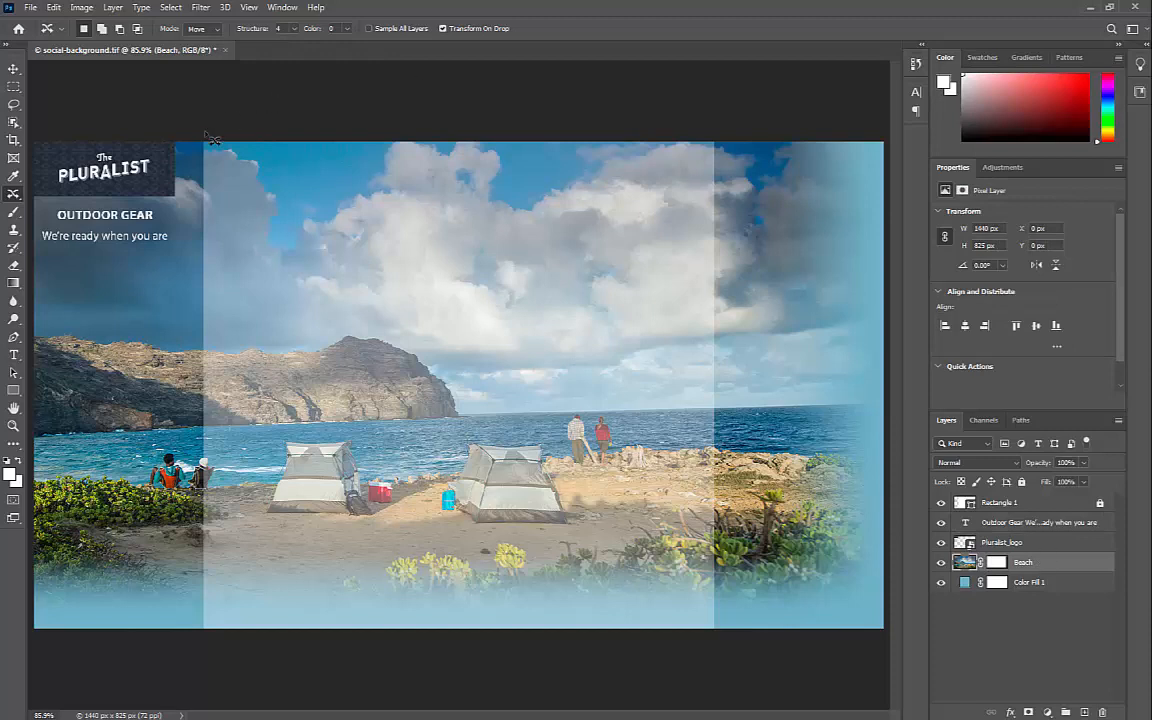
Lasso a selection about 192 by 124 px around the two seated people, adding and subtracting areas to refine its edge
left_click(14, 104)
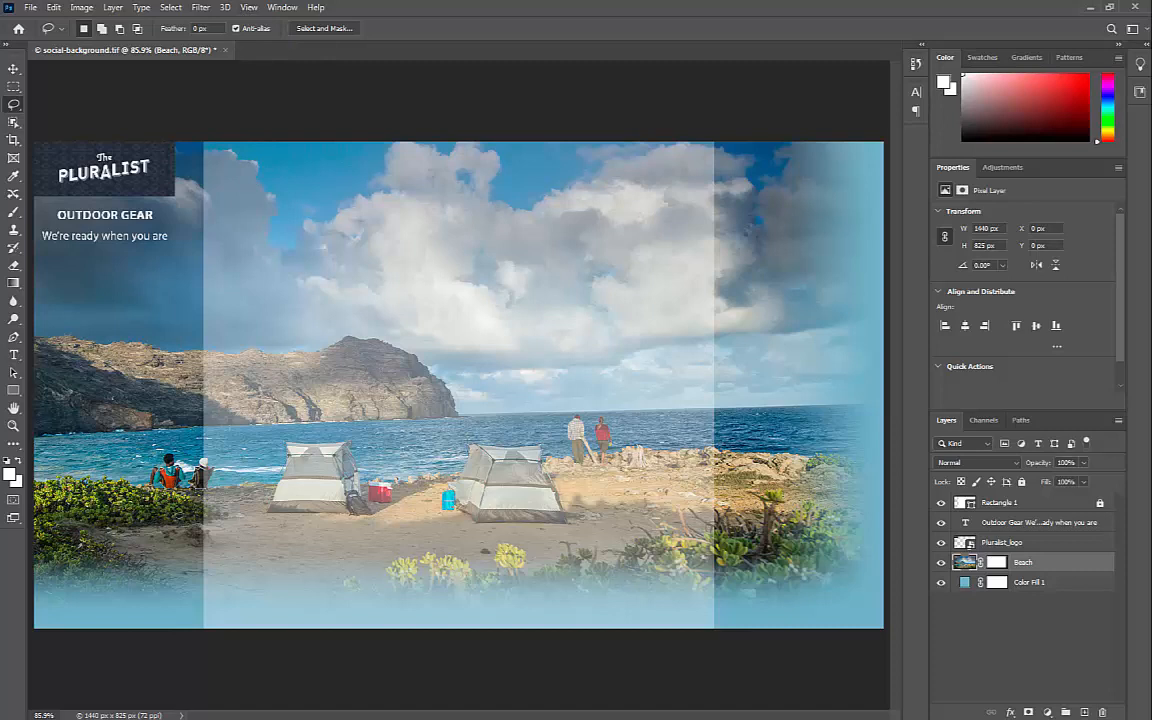
mouse_move(145, 462)
left_mouse_down()
mouse_move(135, 448)
mouse_move(222, 497)
mouse_move(226, 445)
mouse_move(160, 436)
mouse_move(130, 452)
mouse_move(145, 462)
left_mouse_up()
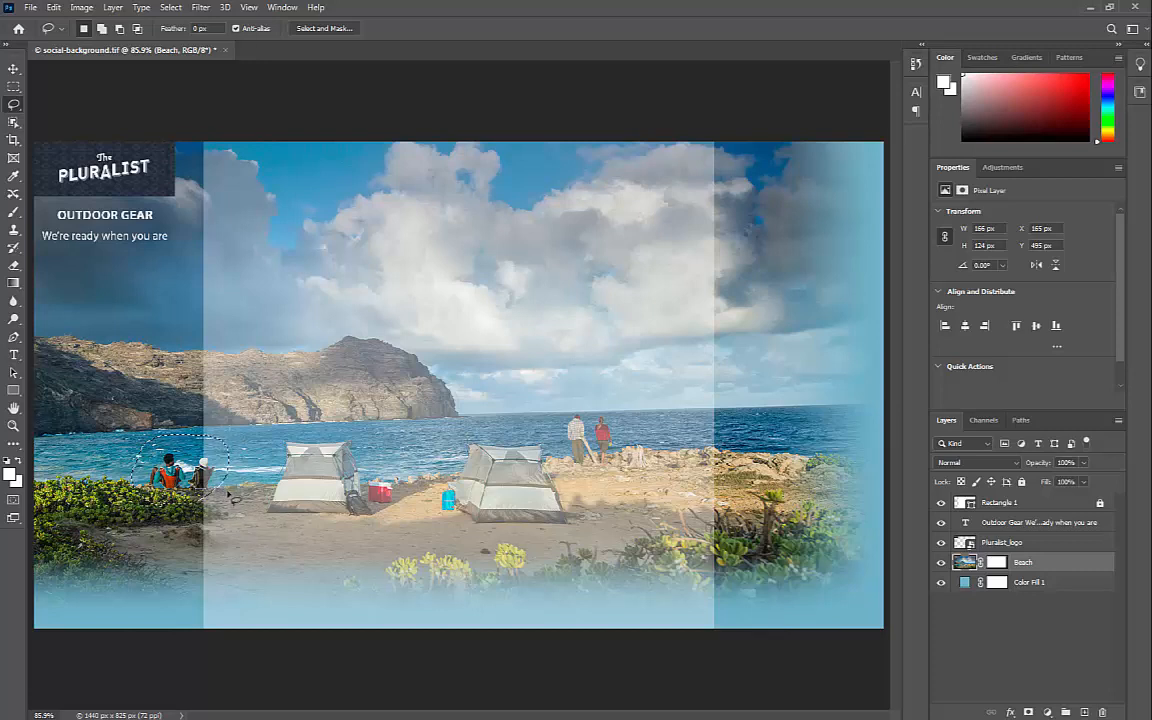
key("shift")
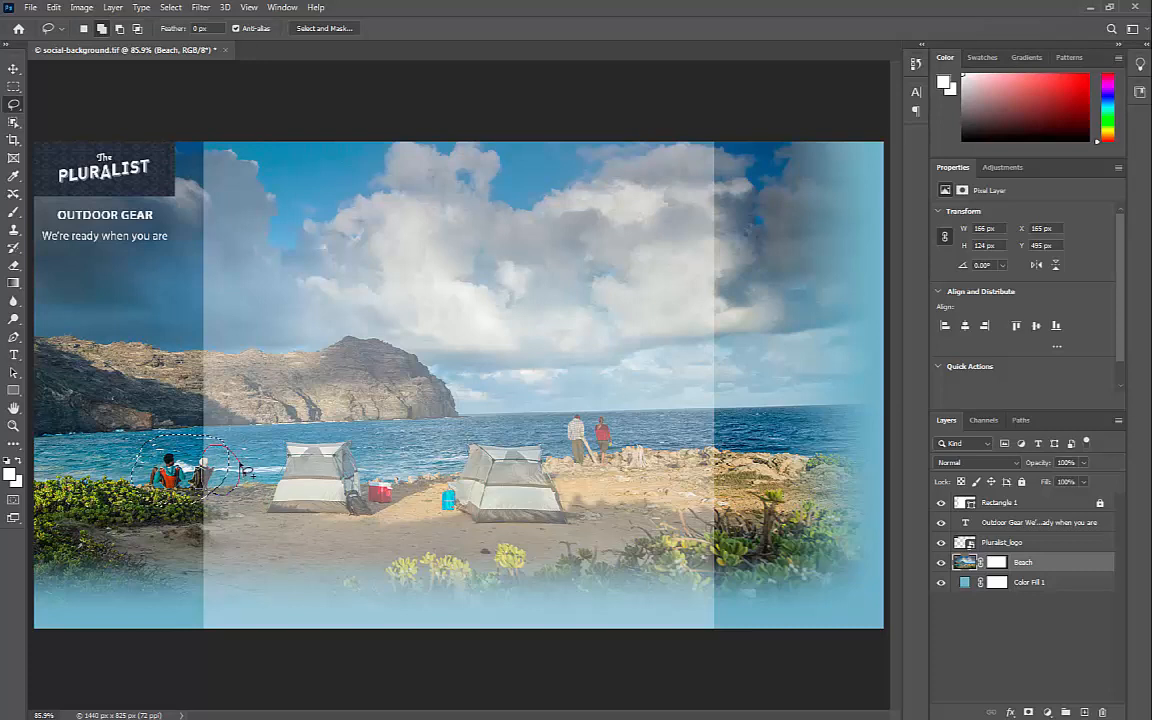
left_click_drag(239, 466, 241, 472)
key("shift")
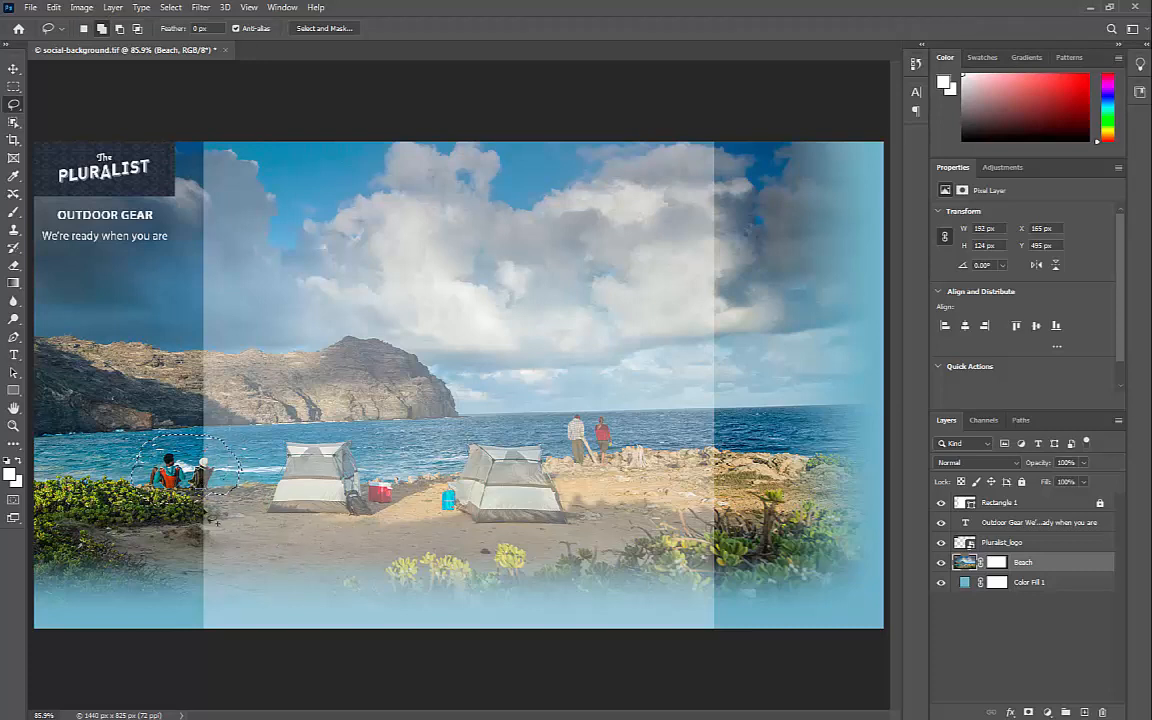
left_click_drag(213, 508, 236, 493)
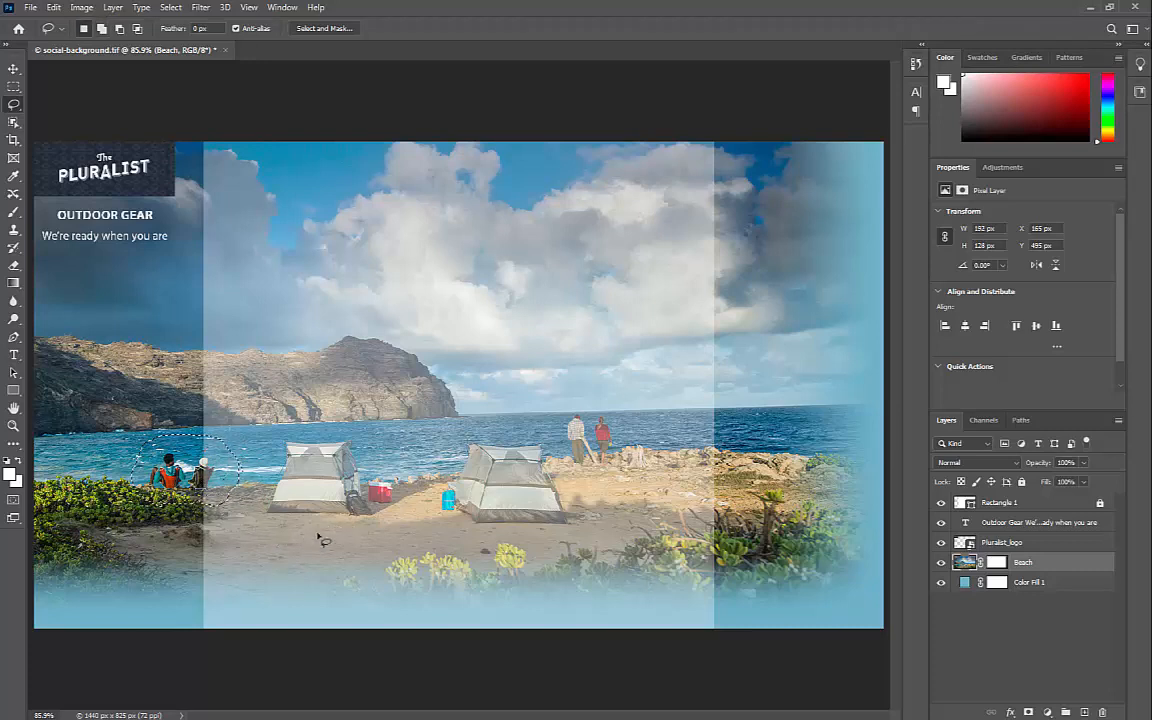
key("alt")
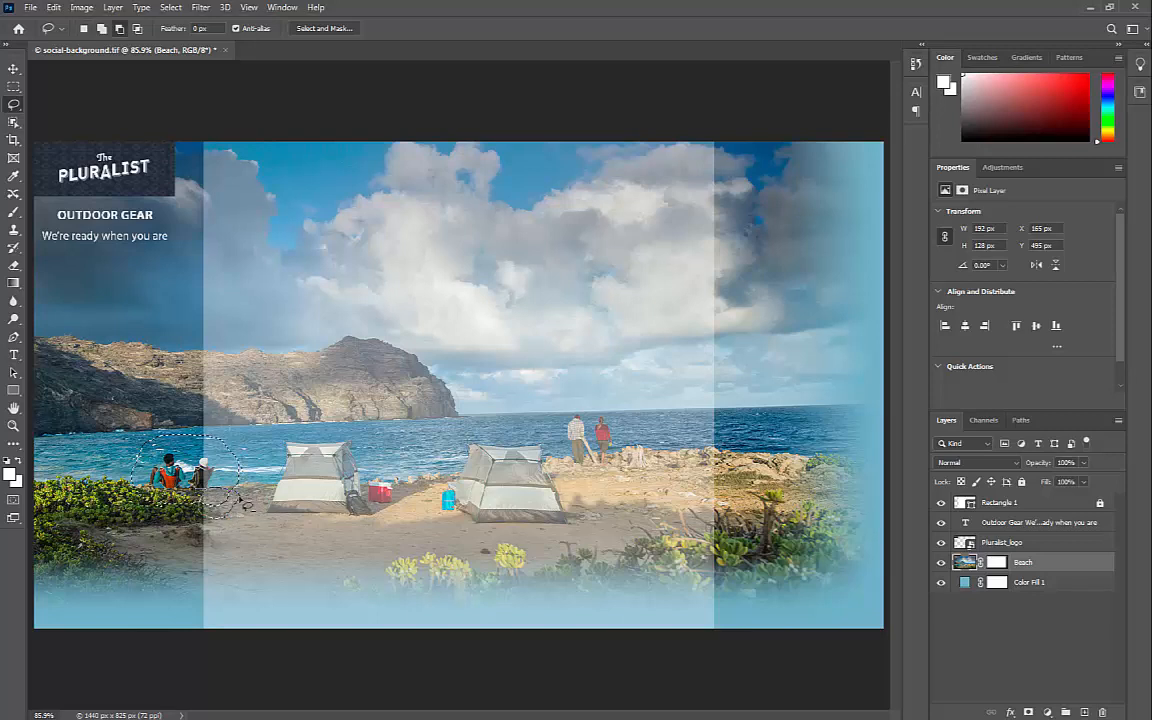
left_click_drag(245, 505, 265, 468)
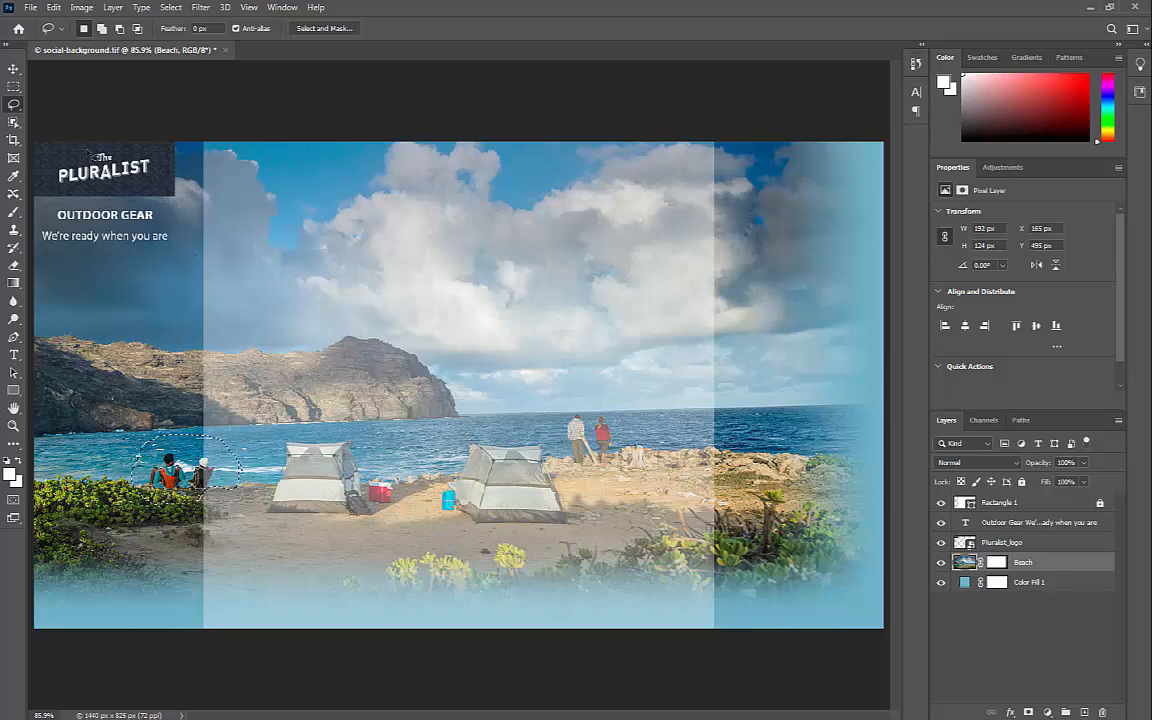
Move the two seated people about 135 px to the left with the Content-Aware Move tool and deselect them
left_click(13, 196)
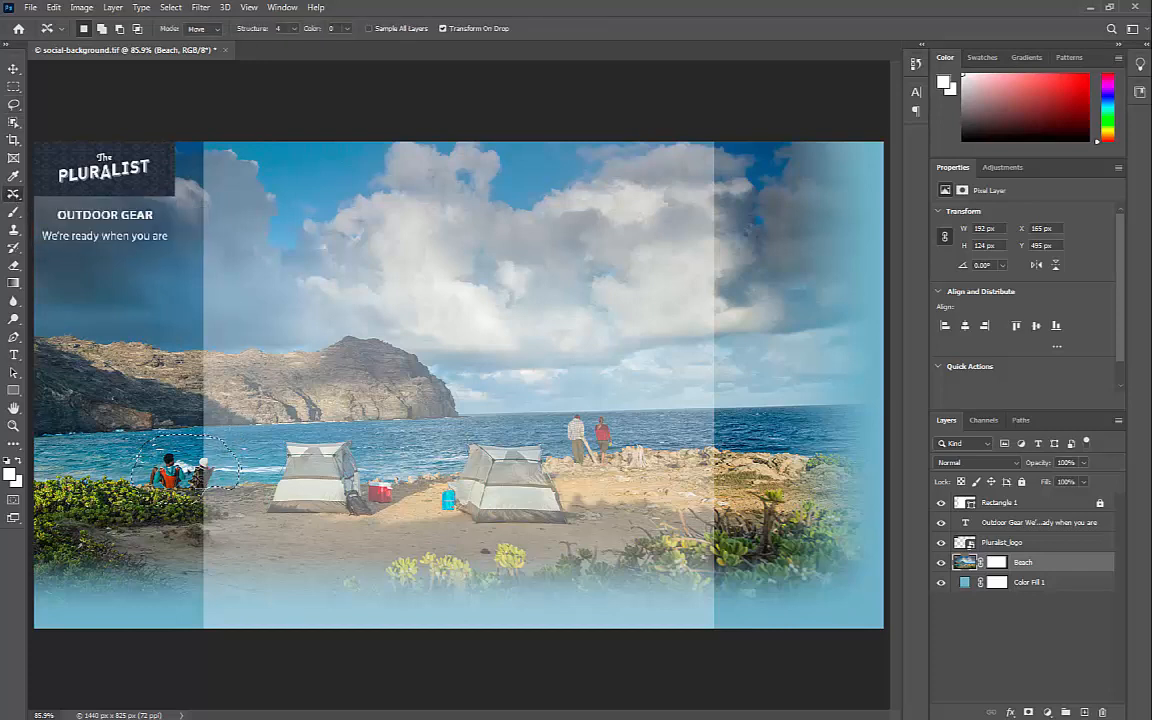
left_click_drag(226, 452, 177, 450)
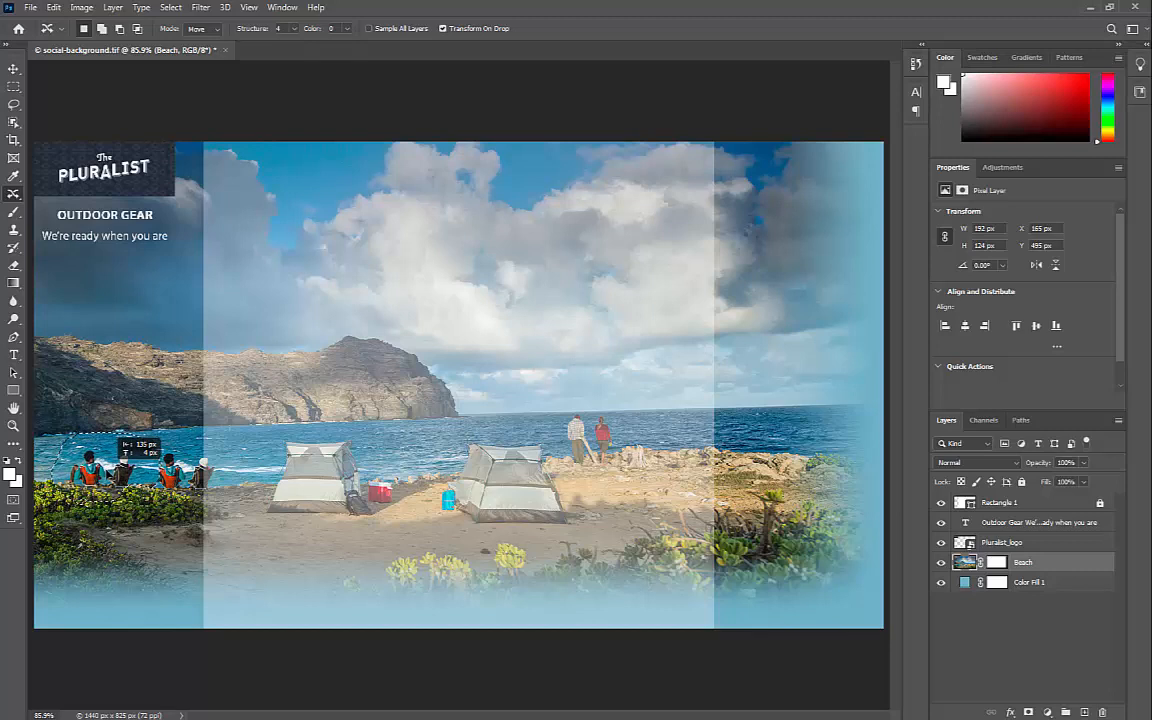
left_click_drag(115, 440, 117, 442)
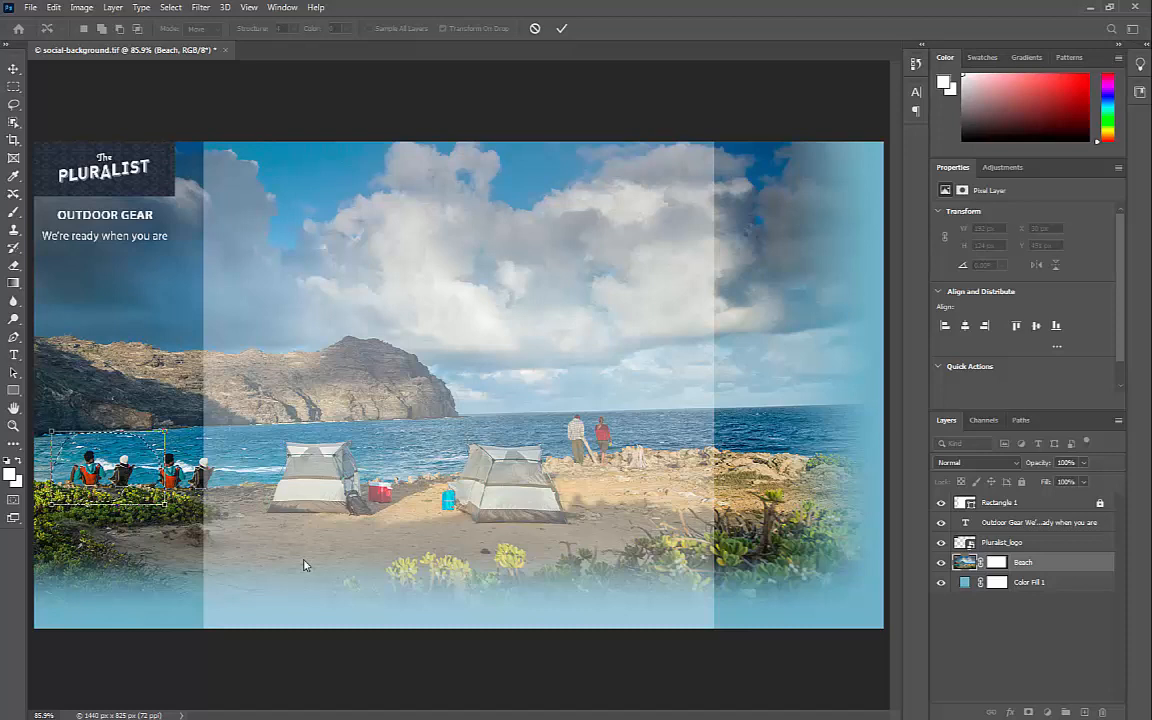
key("Return")
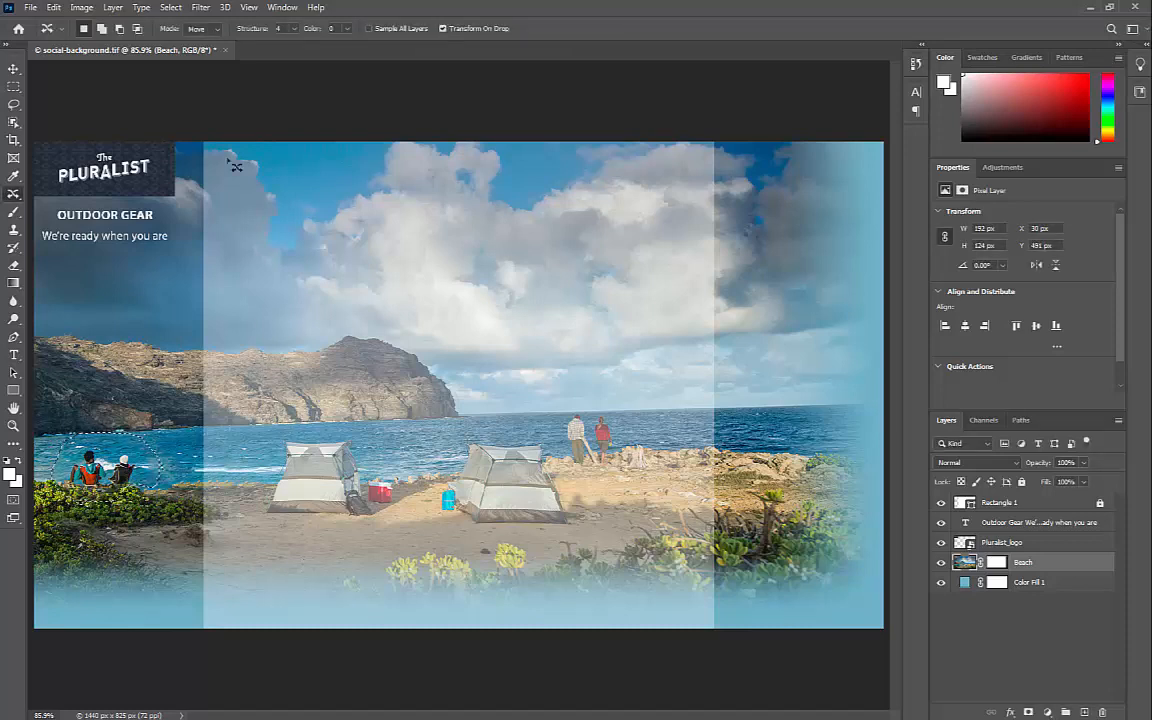
left_click(171, 7)
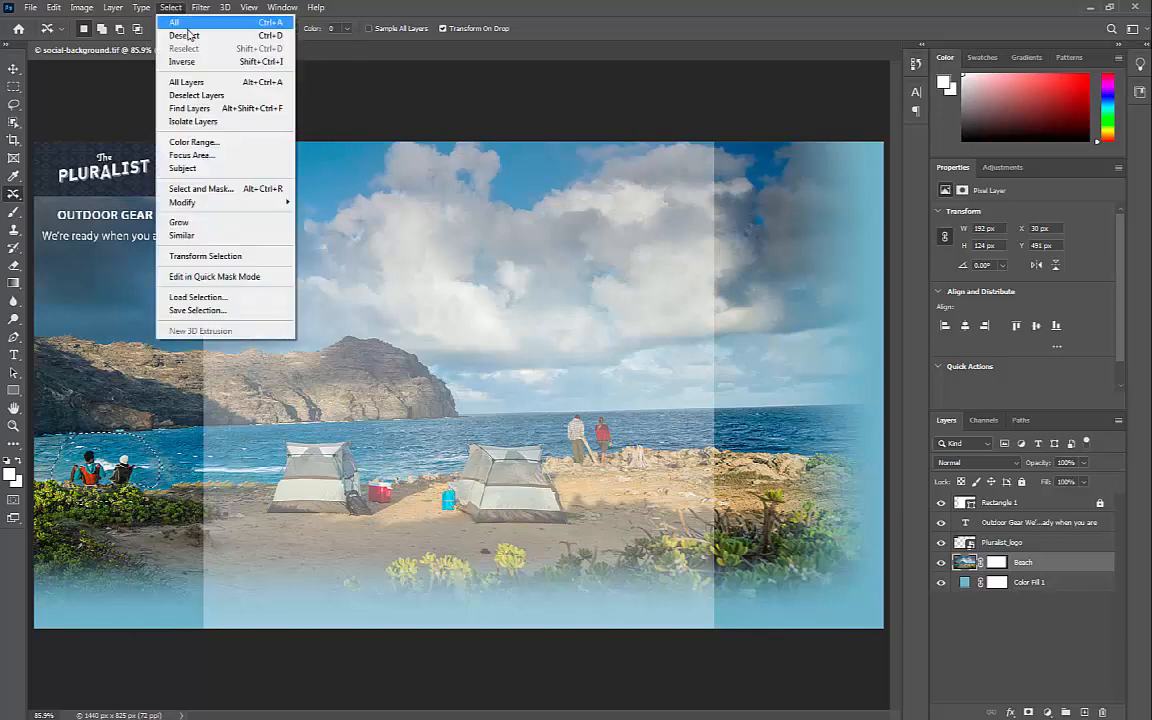
left_click(180, 32)
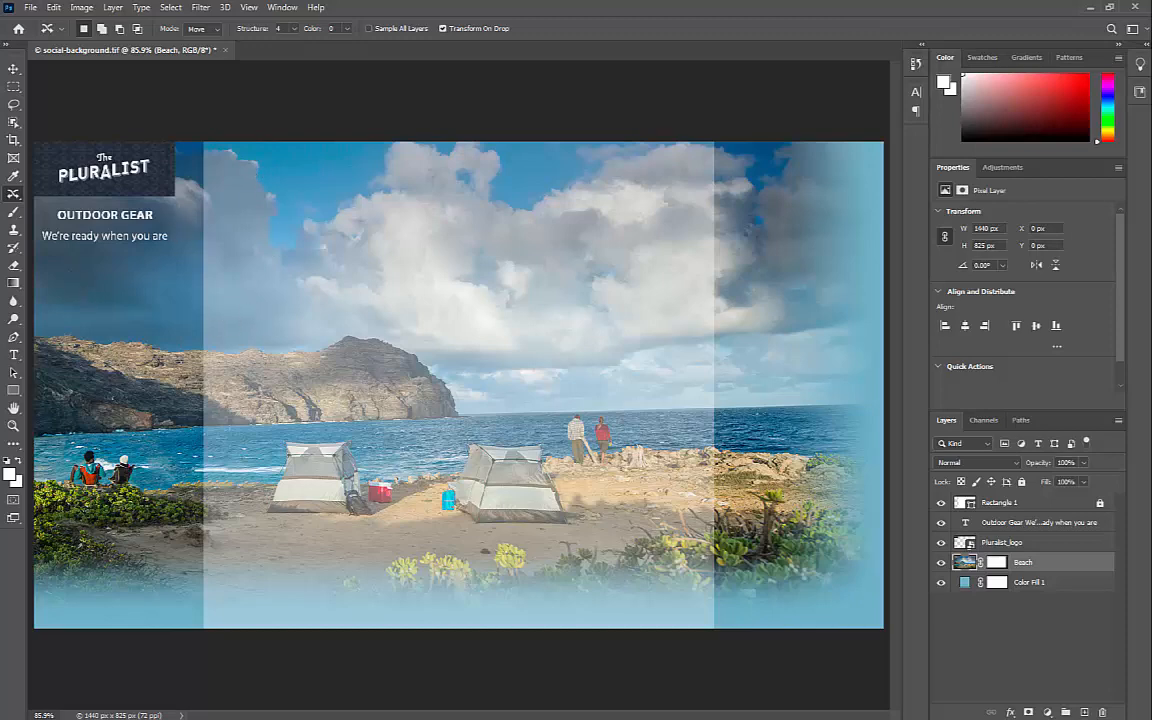
Set up a Save for Web (Legacy) export with the JPEG High preset at quality 78, and compare it with the original in 2-Up view
double_click(13, 428)
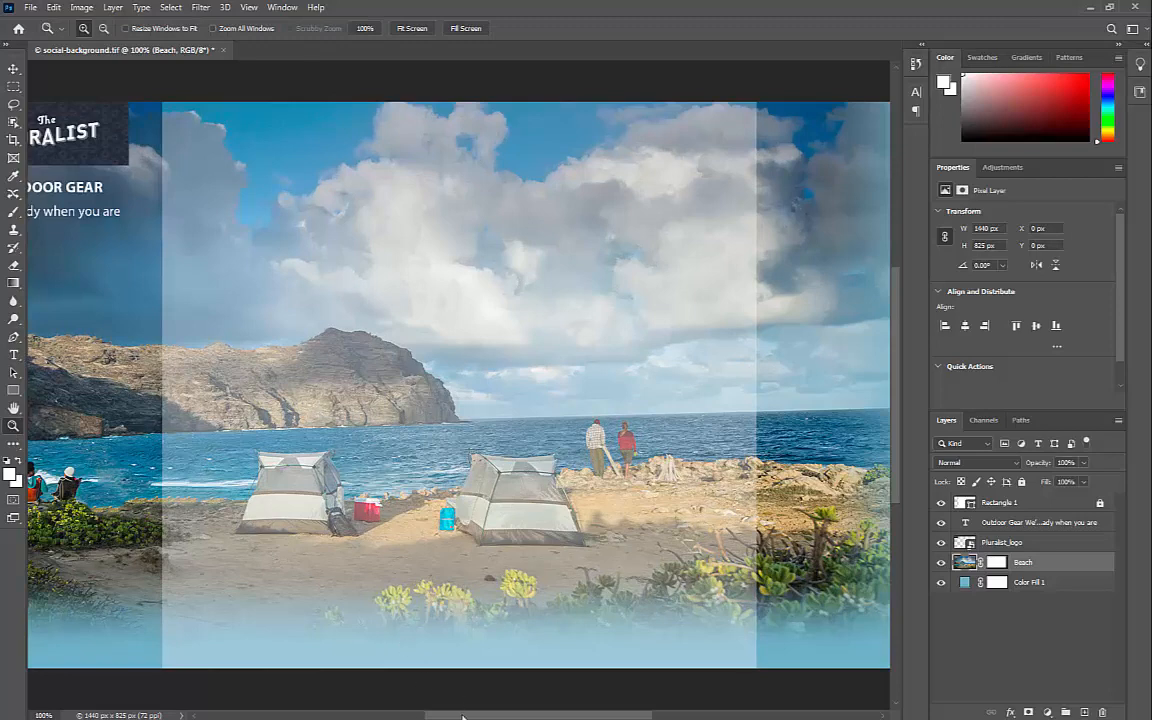
left_click_drag(462, 716, 417, 716)
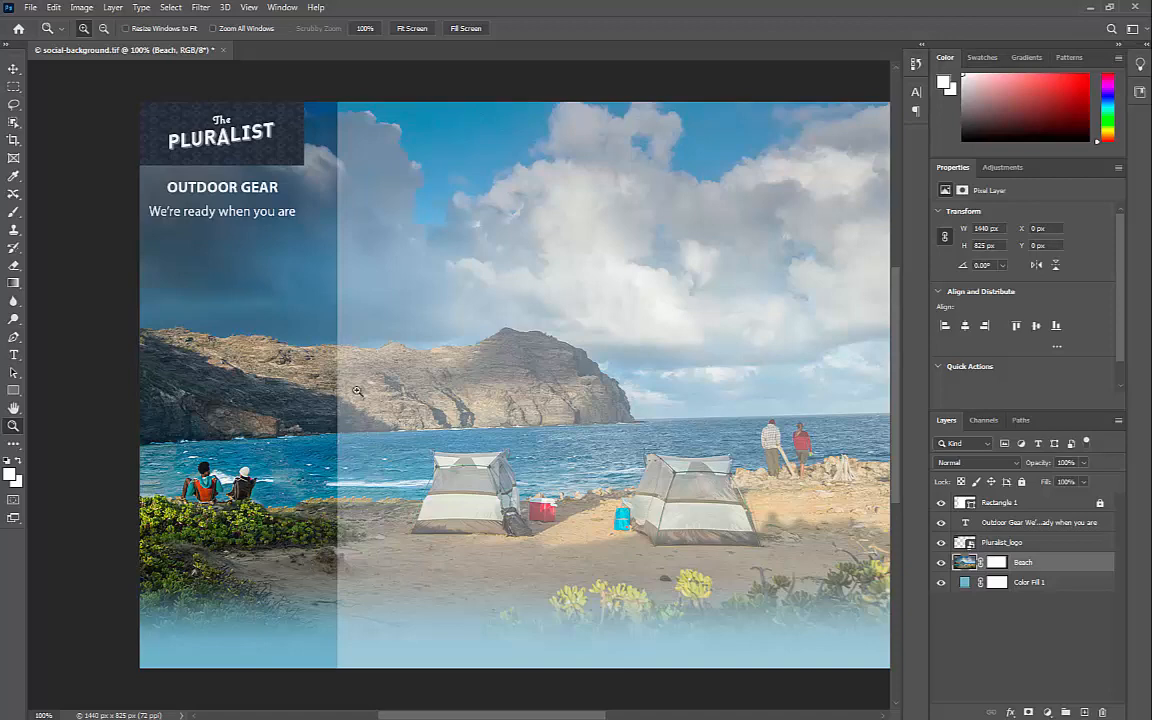
left_click(30, 9)
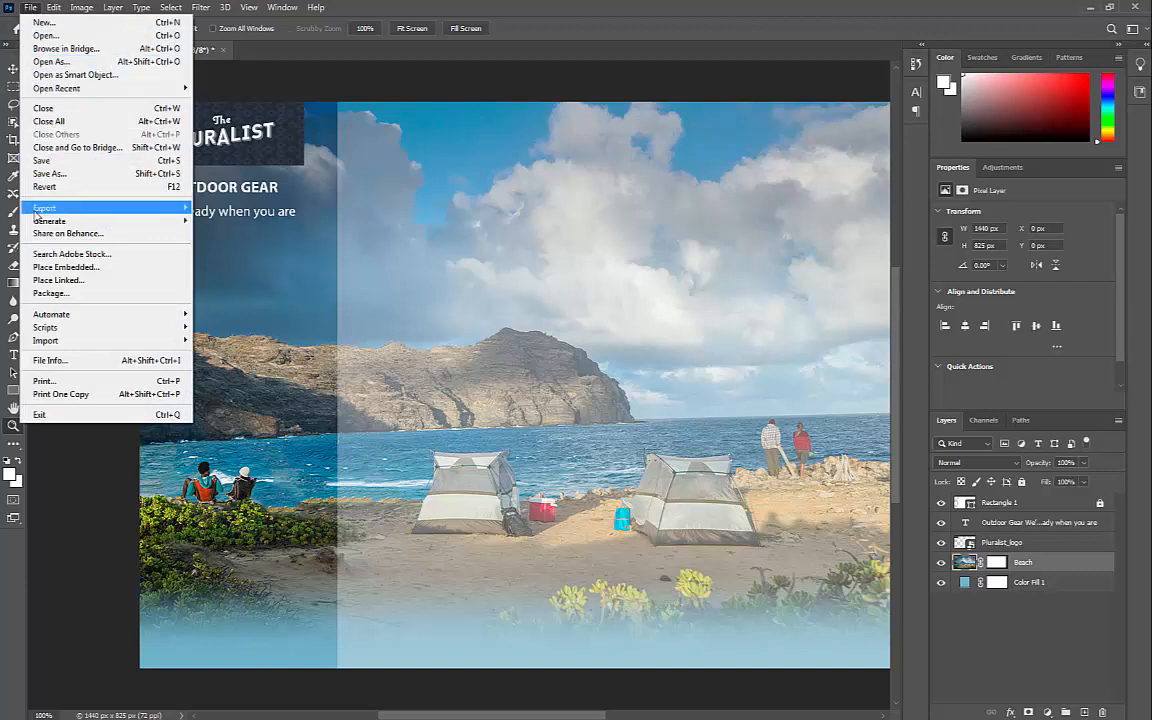
mouse_move(82, 205)
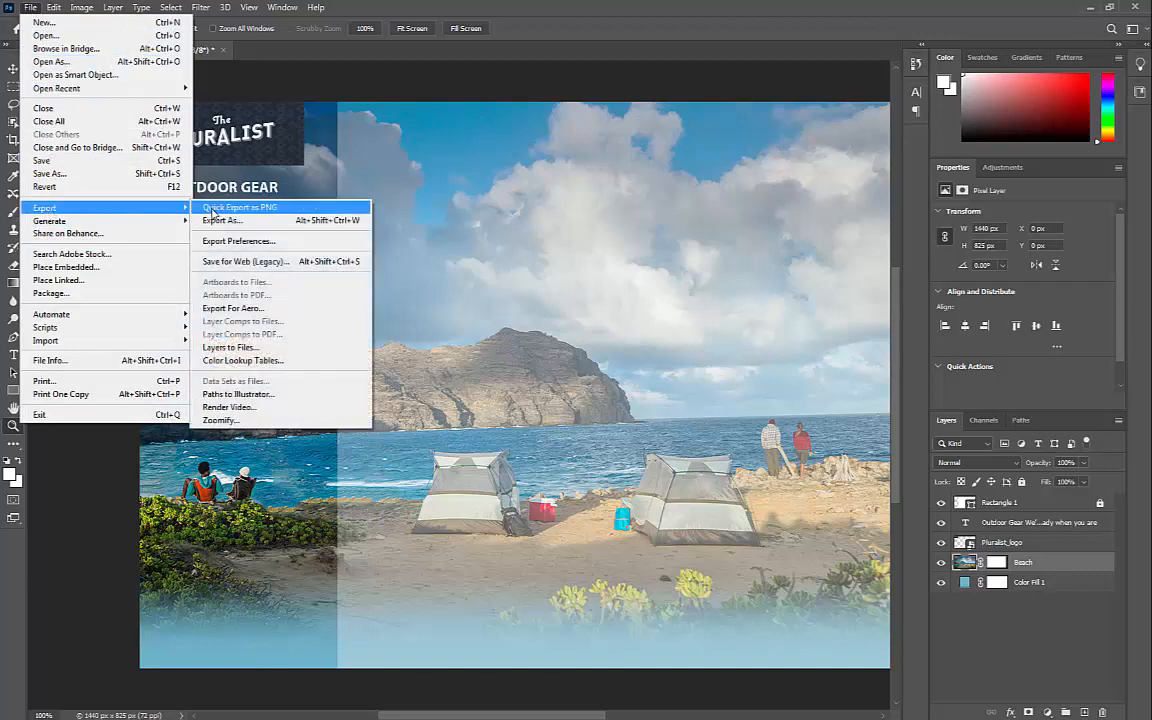
left_click(250, 262)
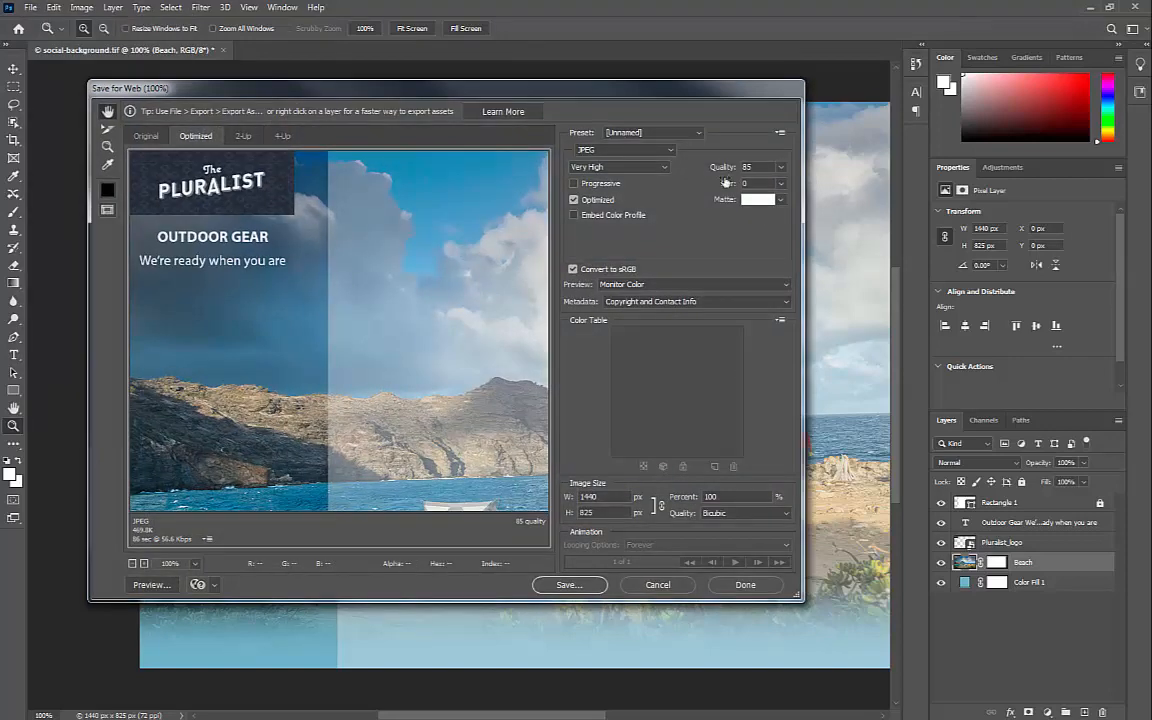
left_click(700, 134)
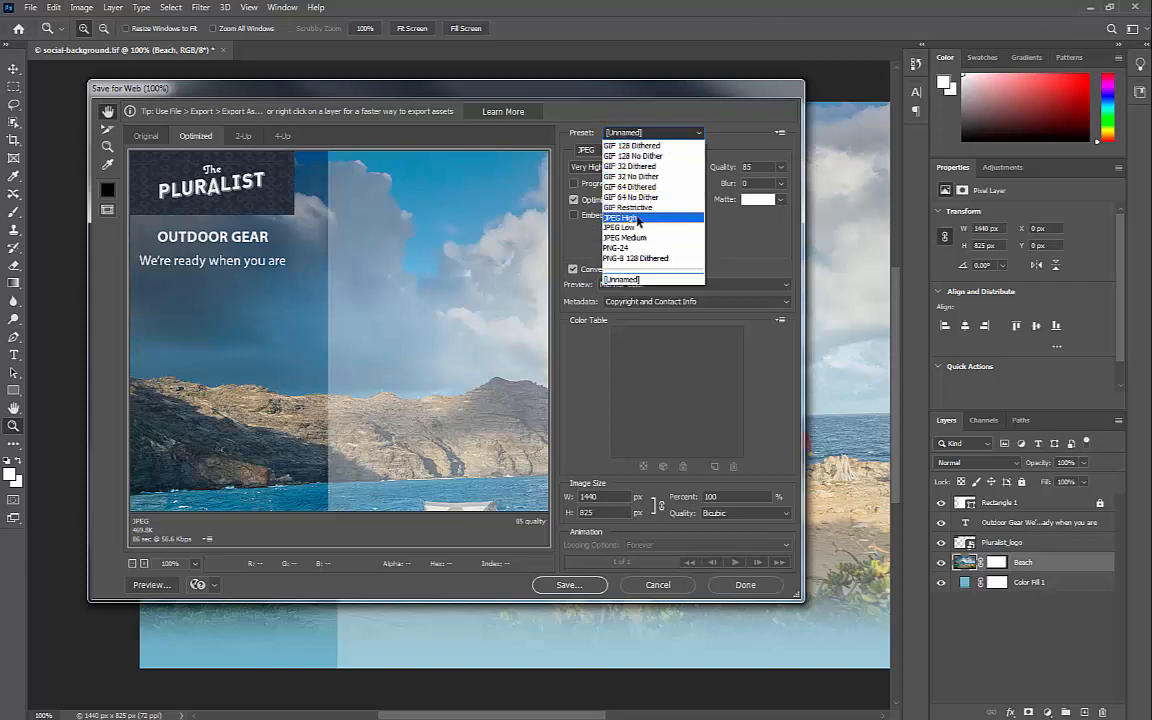
left_click(638, 219)
left_click(781, 168)
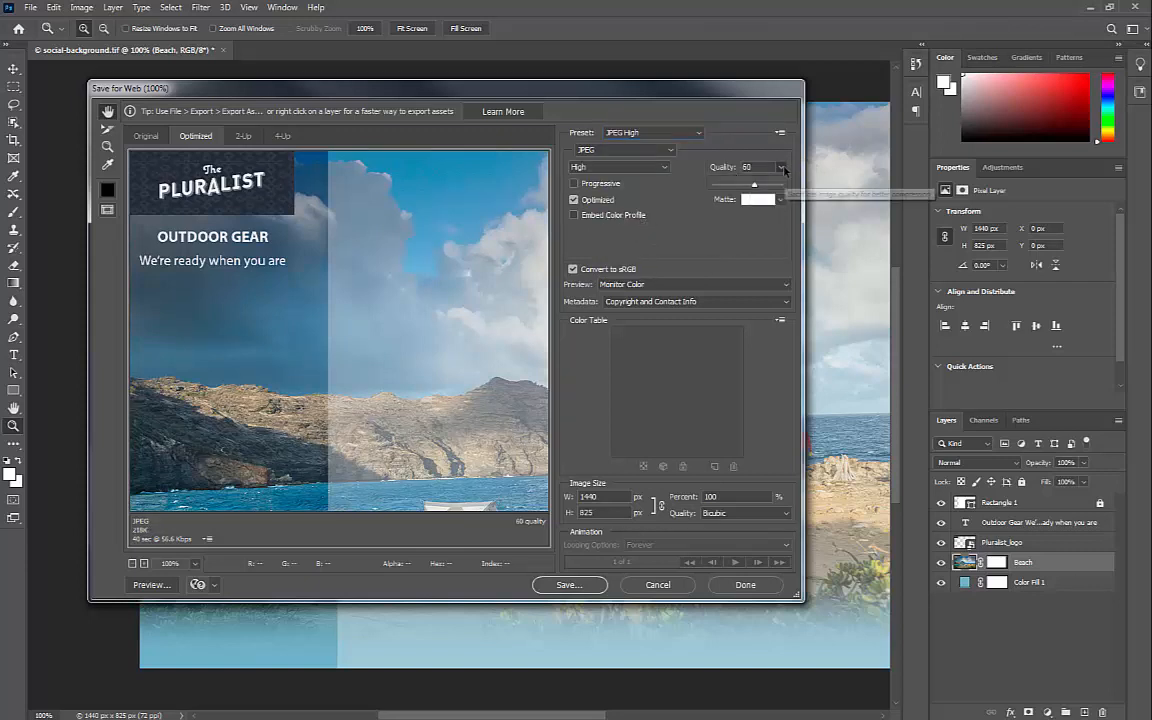
left_click_drag(754, 185, 767, 190)
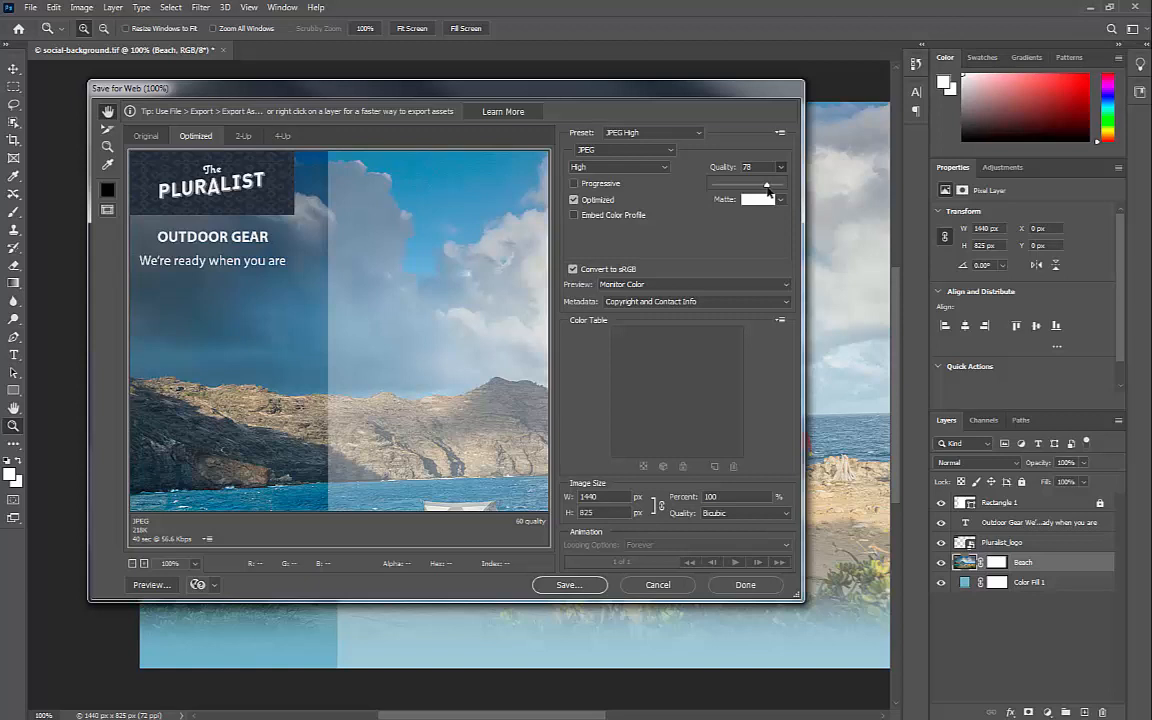
left_click_drag(768, 190, 766, 189)
left_click(240, 135)
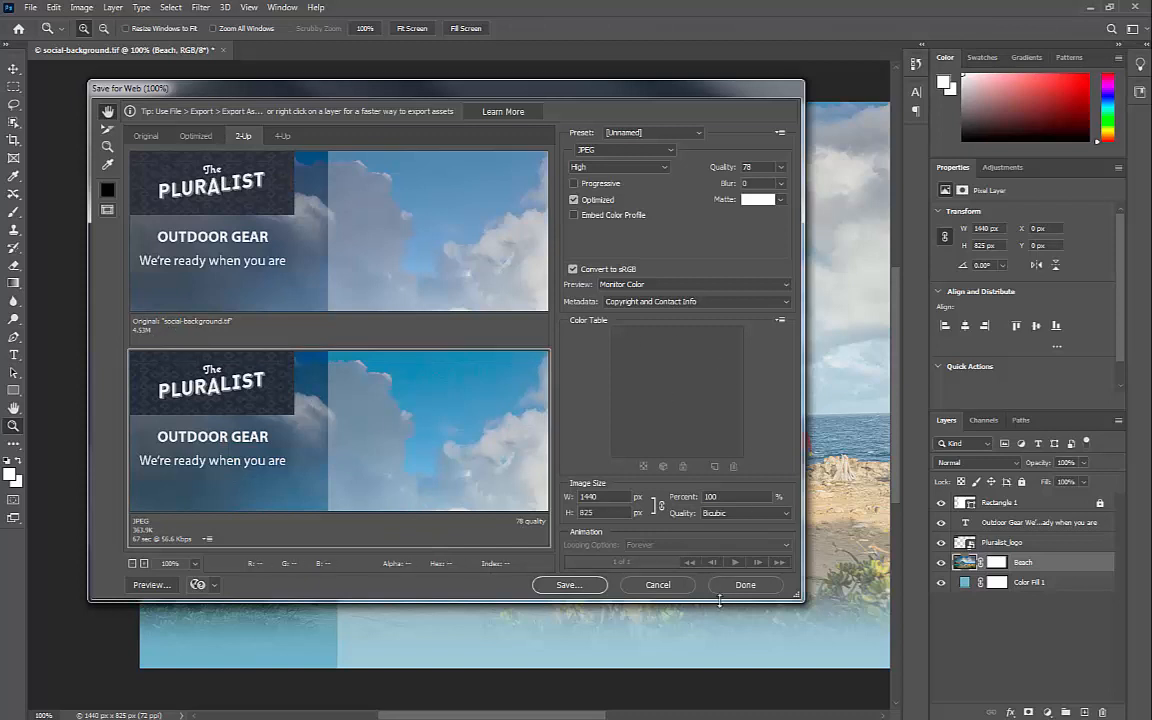
Save the optimized image as social-background.jpg in the inner Lesson01 folder under Documents, Adobe Creative Cloud, Lesson01
left_click(567, 585)
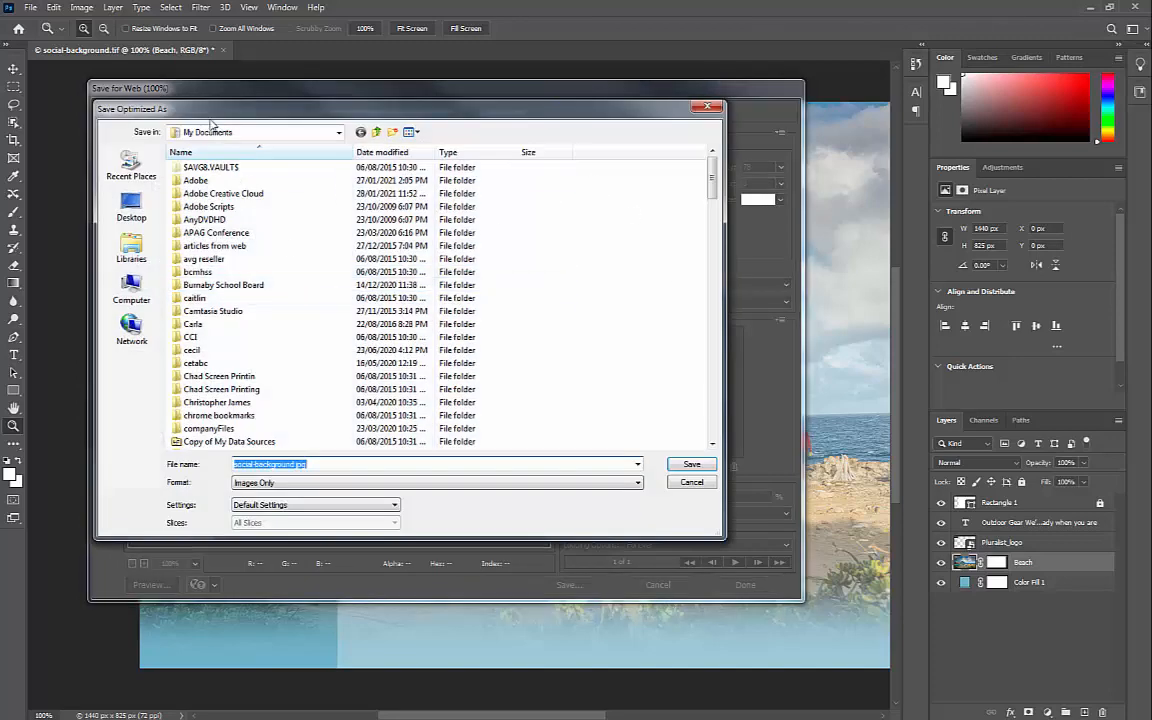
left_click(131, 245)
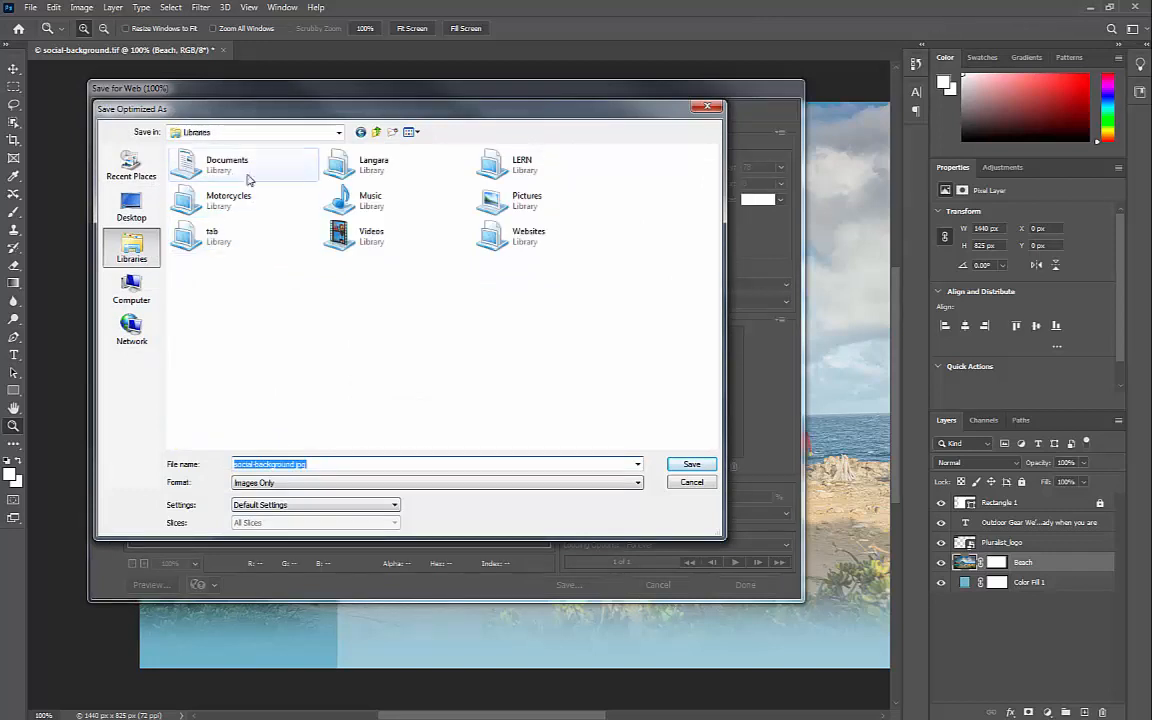
double_click(248, 178)
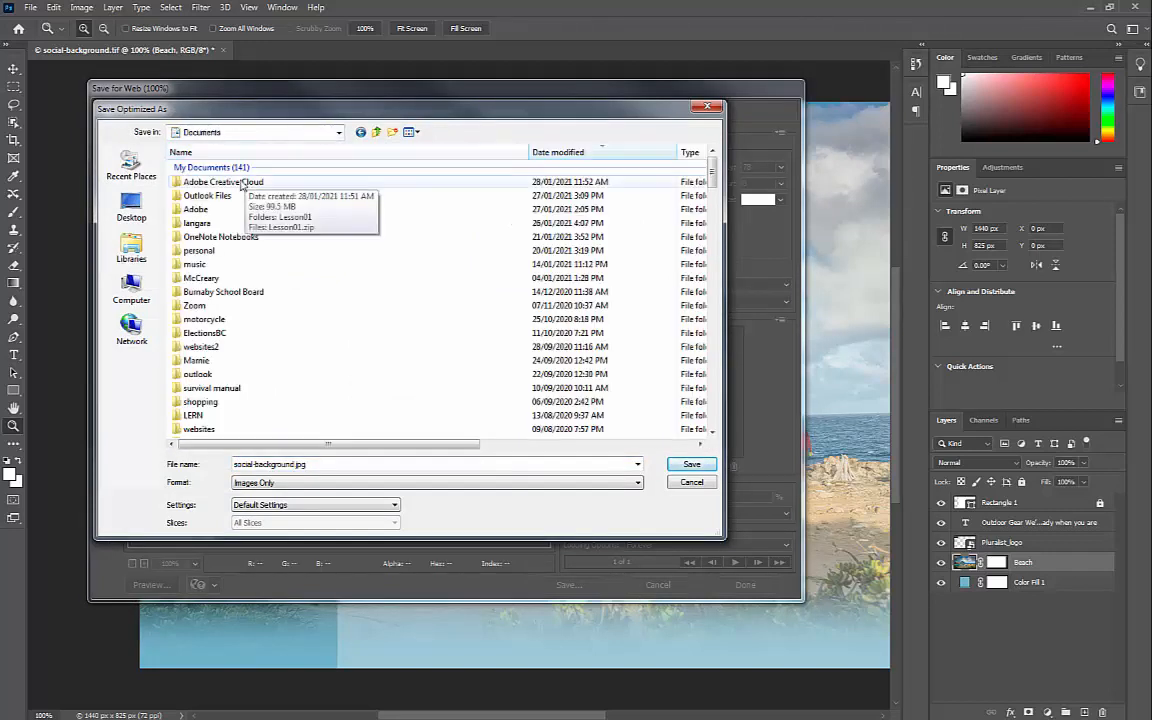
double_click(241, 183)
double_click(205, 167)
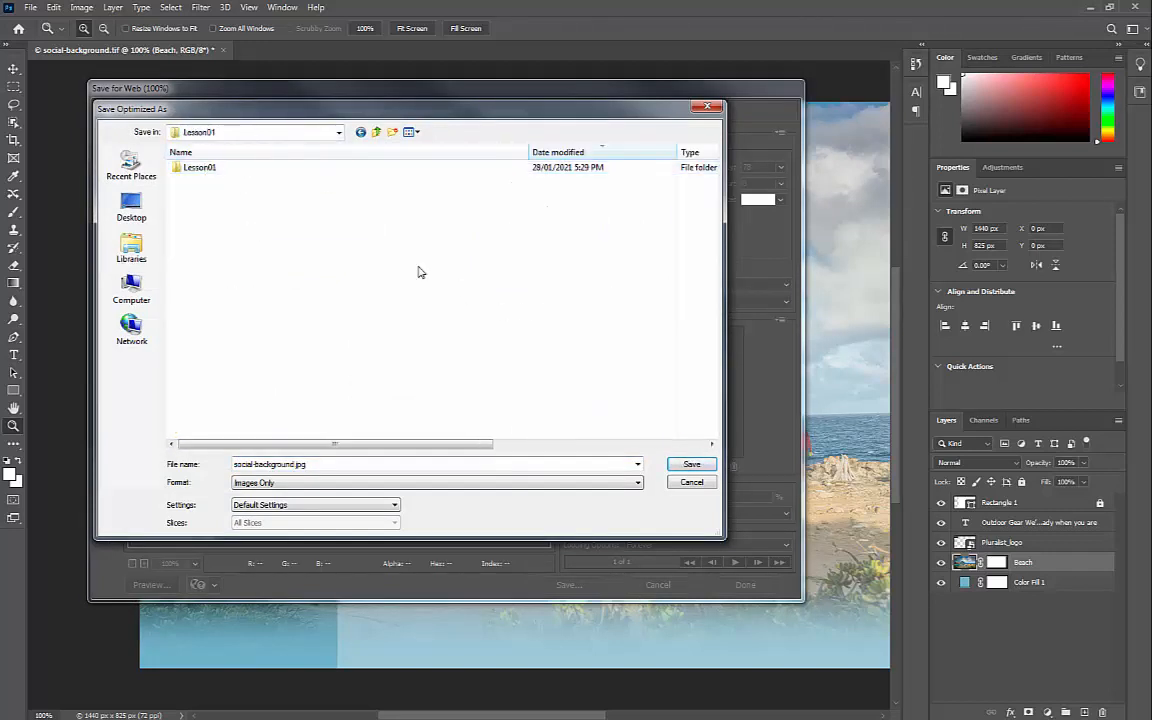
double_click(210, 170)
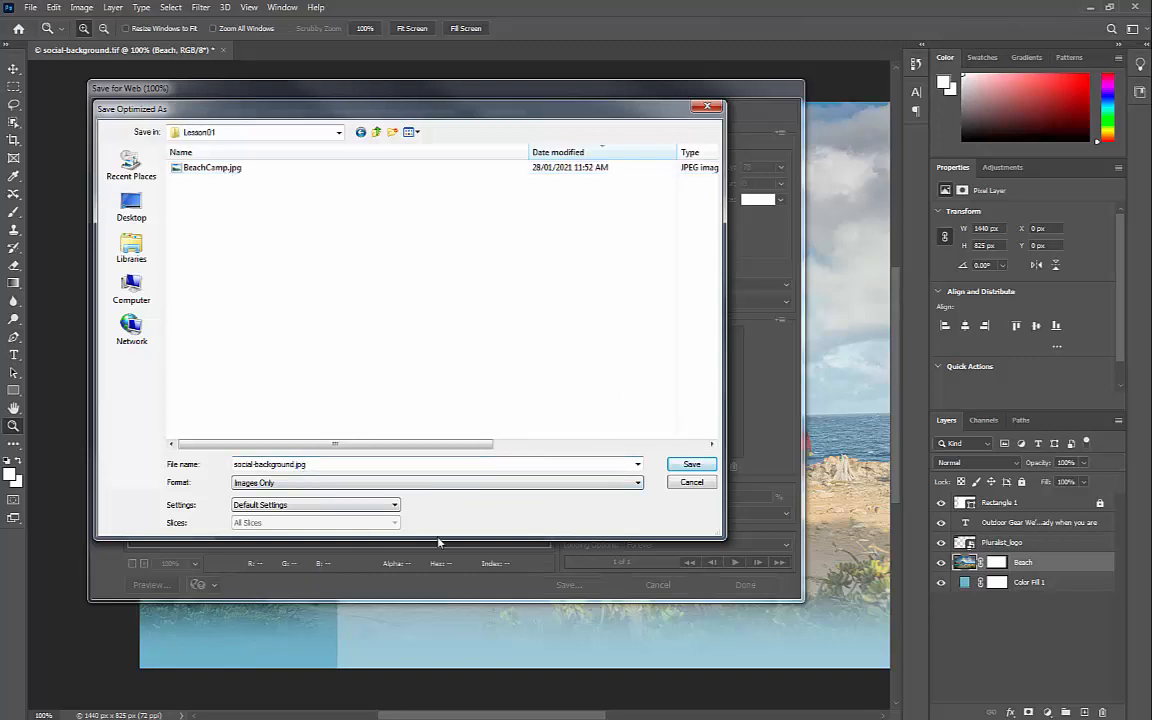
left_click(689, 464)
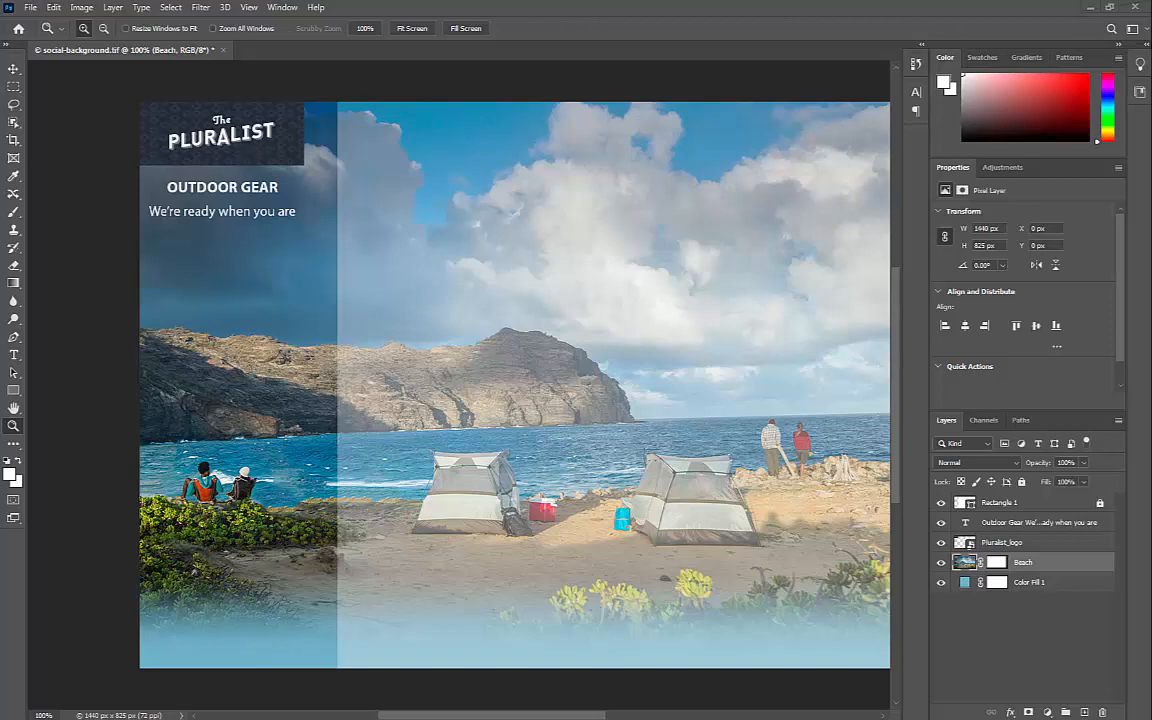
Switch to Windows Explorer and open the inner Lesson01 folder under Documents, My Documents, Adobe Creative Cloud, Lesson01
key("alt+Tab")
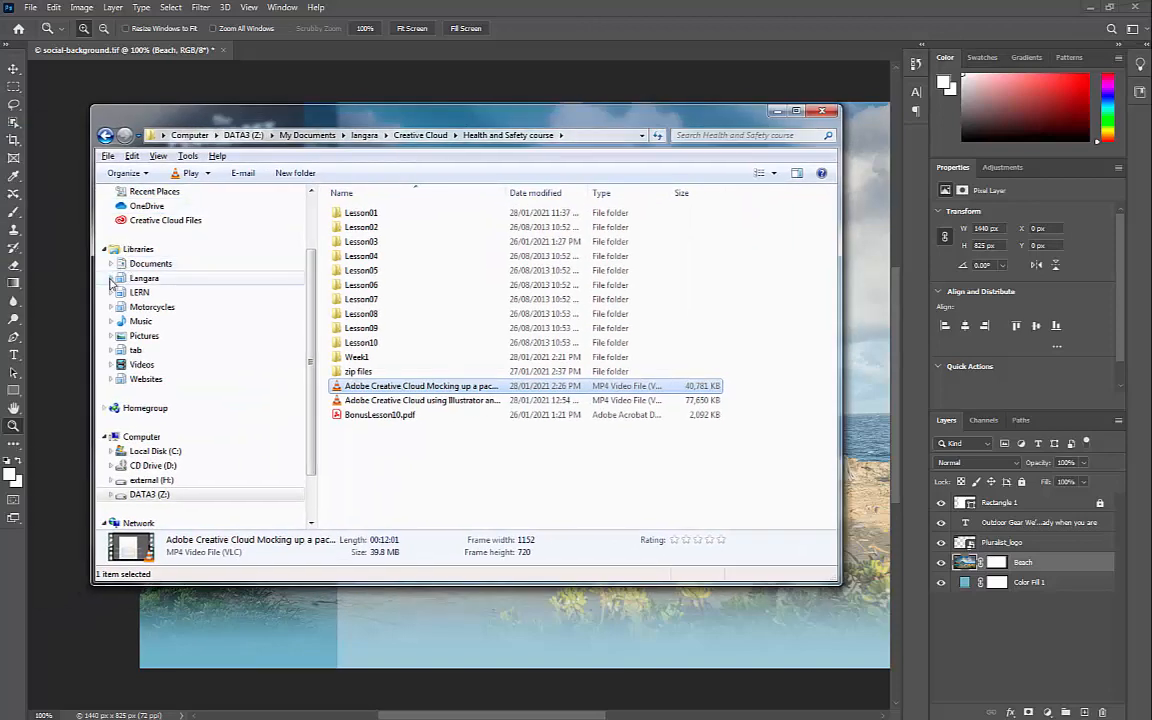
left_click(111, 279)
left_click(111, 263)
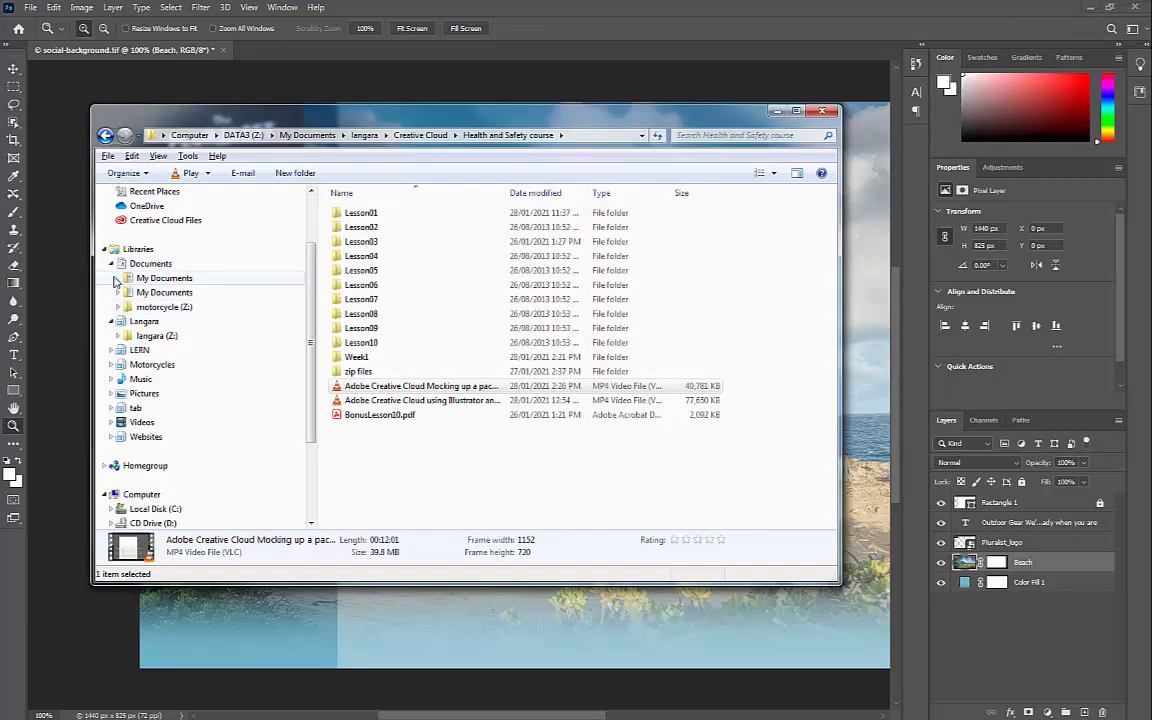
left_click(115, 279)
left_click(124, 234)
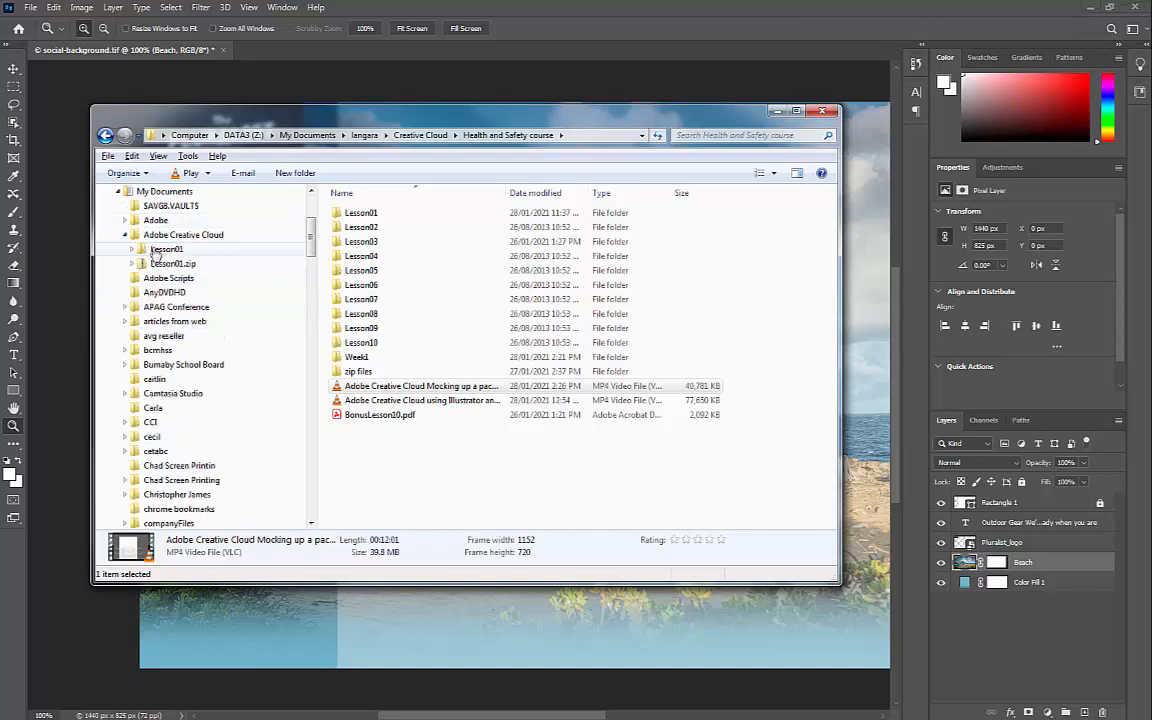
left_click(160, 250)
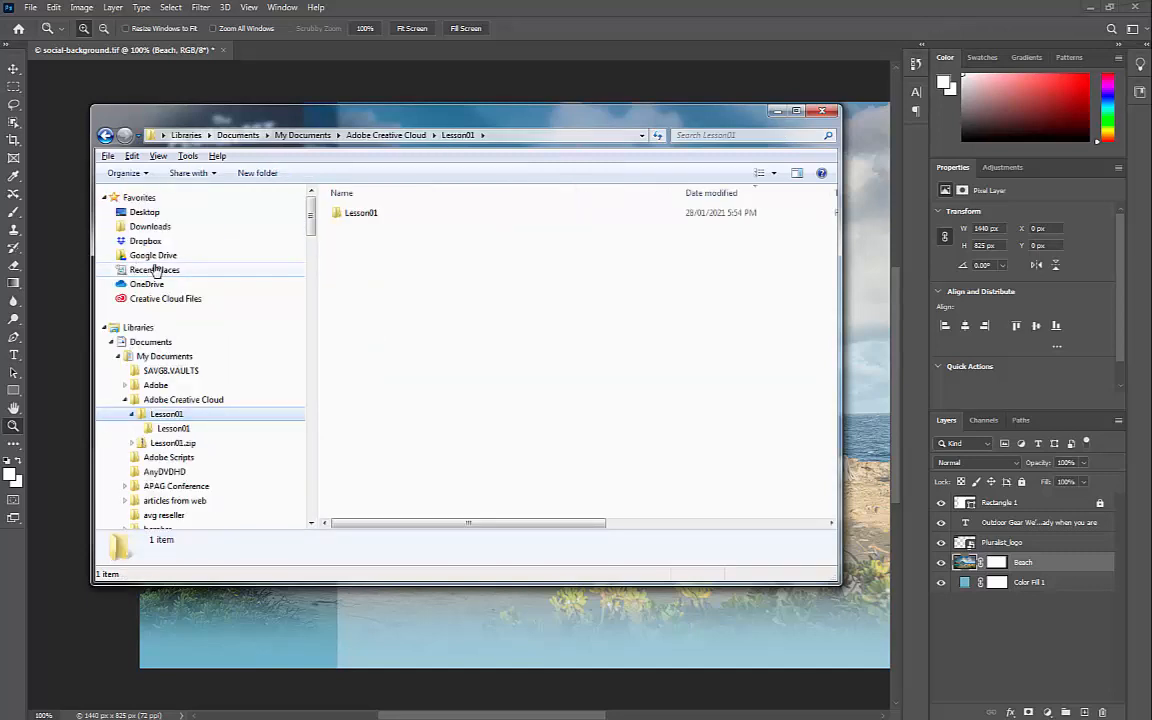
left_click(170, 428)
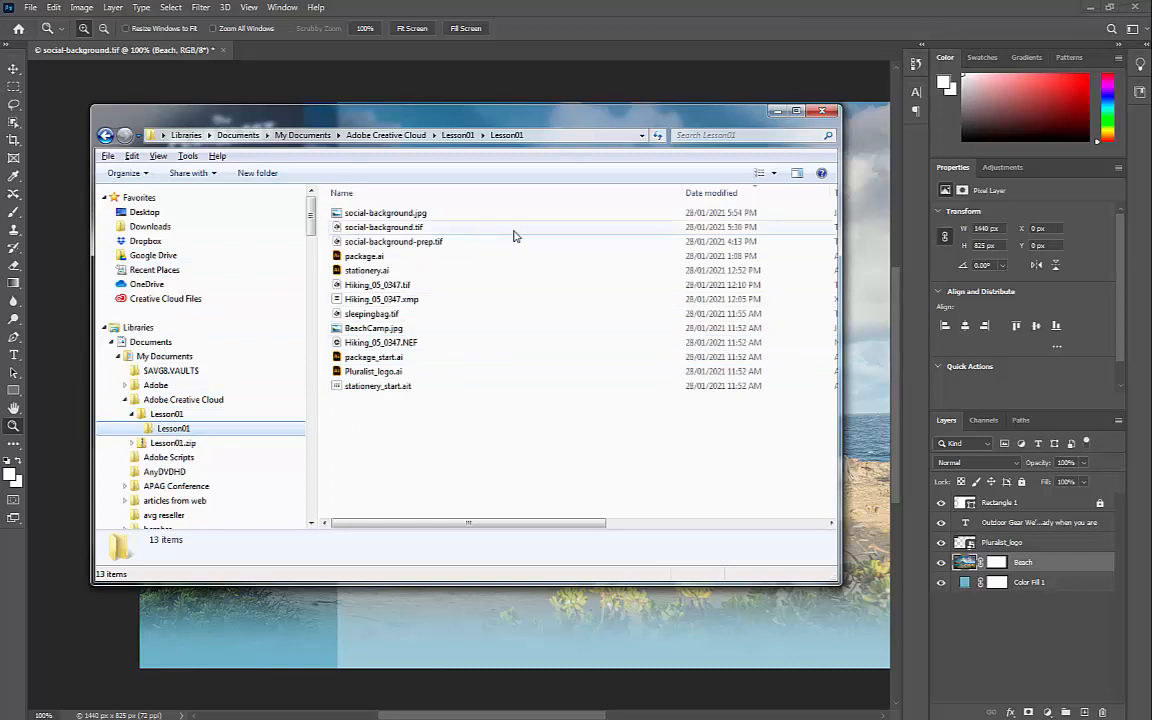
Open the exported social-background.jpg with Google Chrome to view it in the browser
right_click(394, 212)
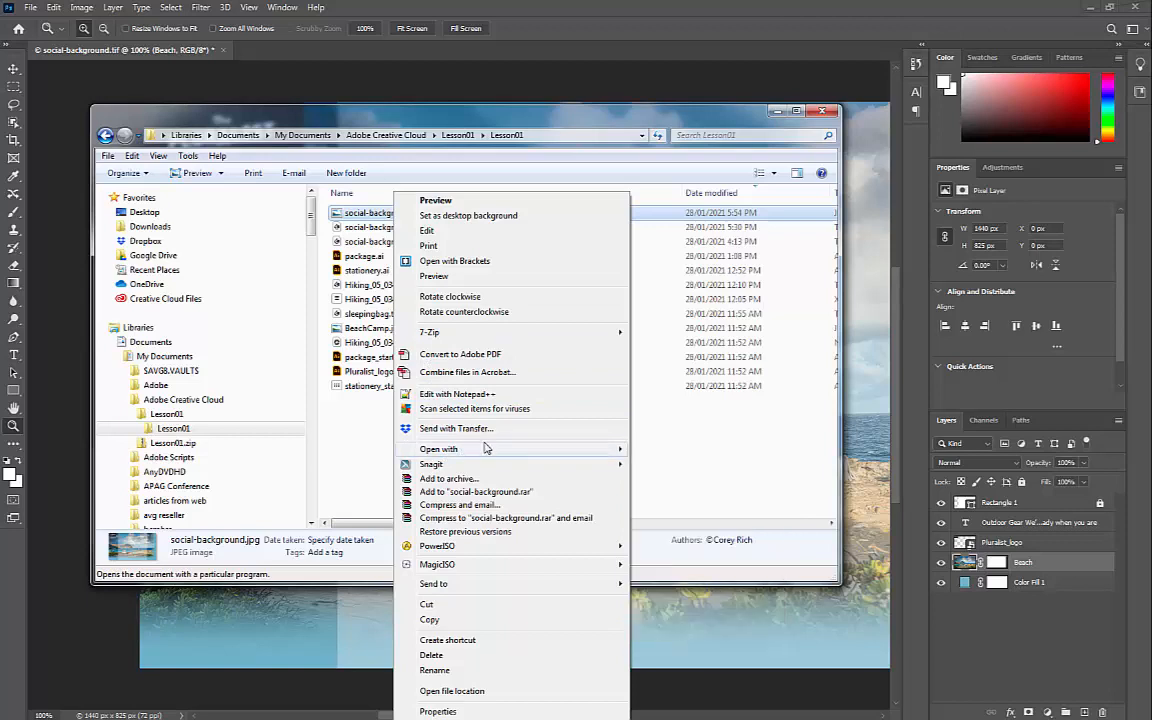
mouse_move(528, 450)
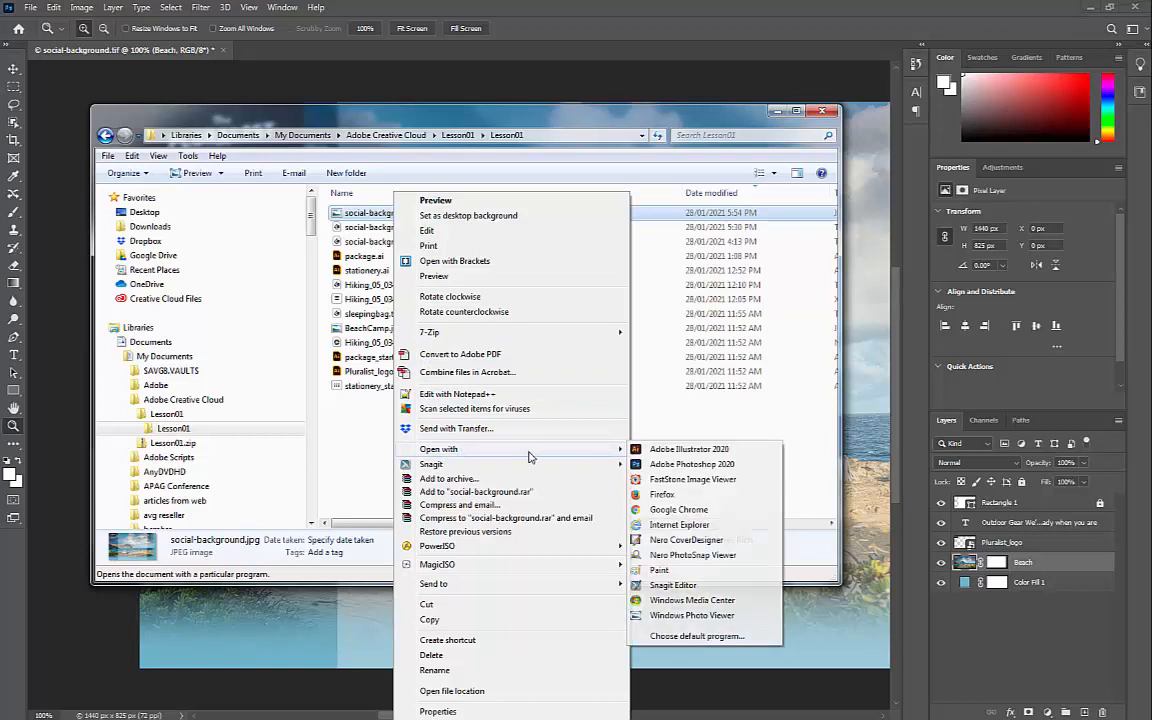
left_click(667, 510)
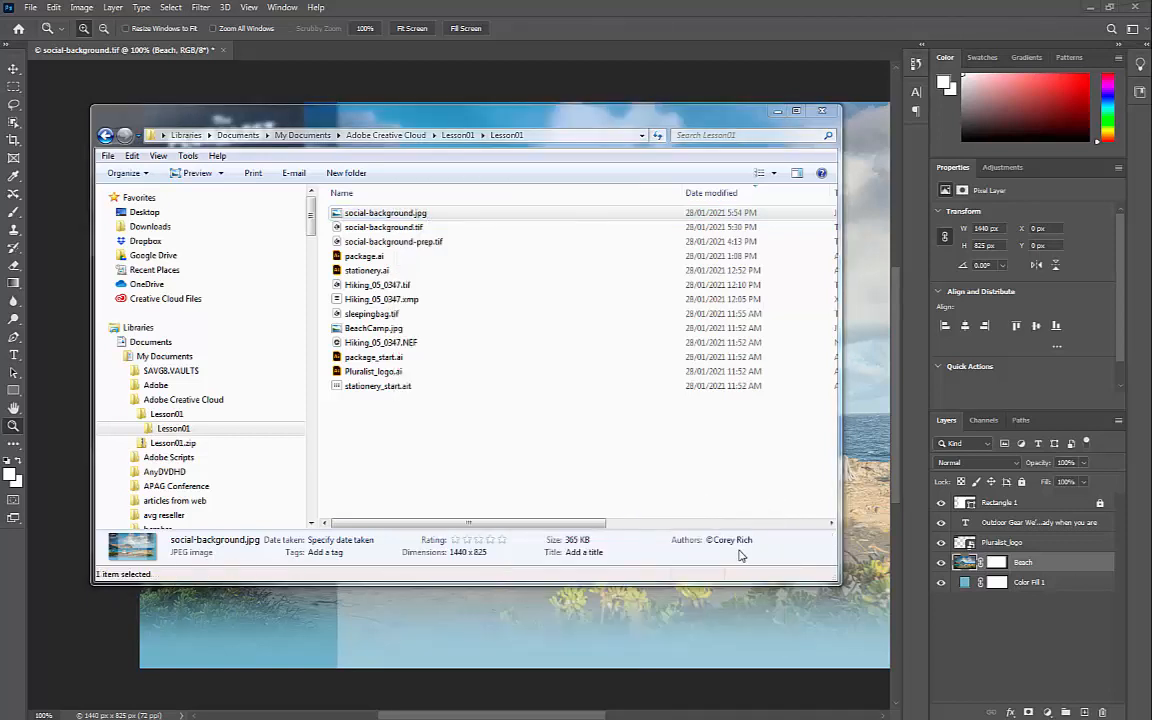